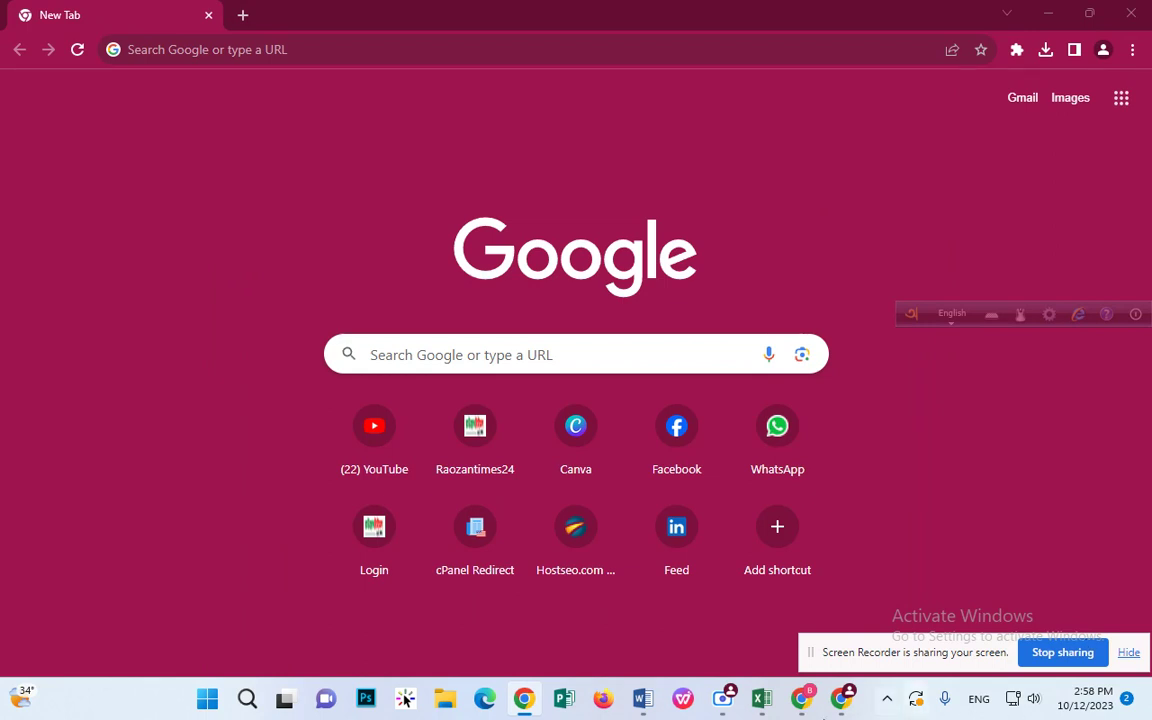
# Step: Bring the Excel workbook contact-list-file-excel.xlsx to the front, with its empty Sheet1 showing
pyautogui.click(759, 692)
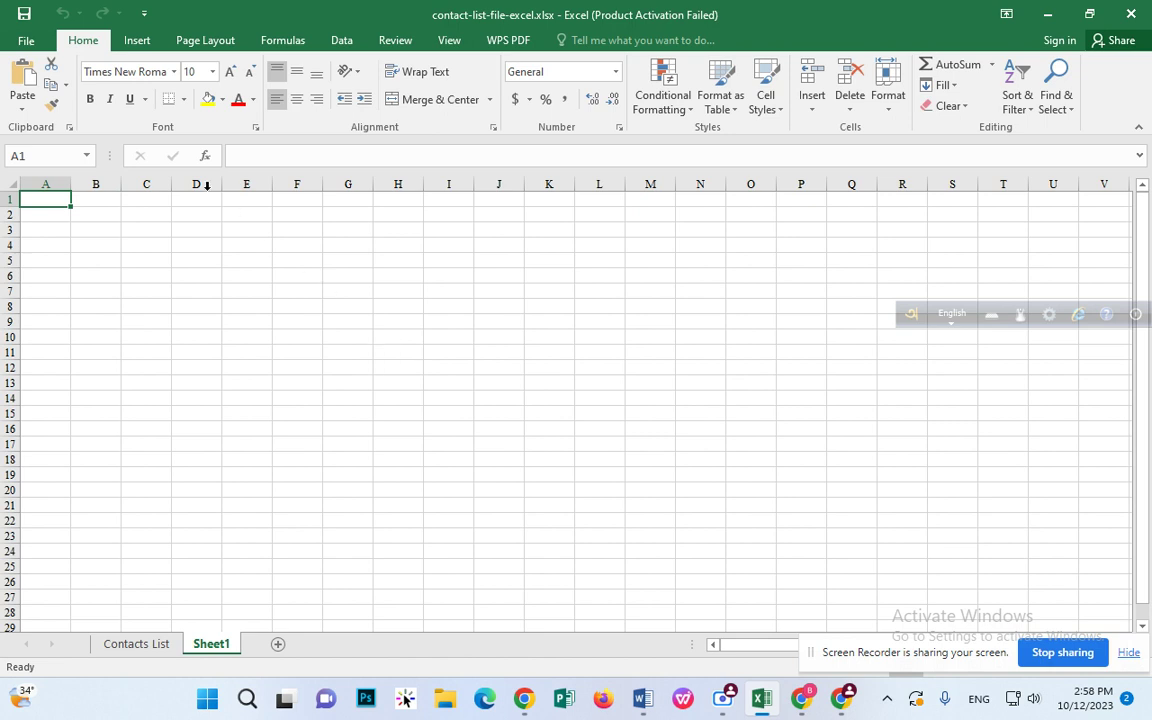
pyautogui.click(135, 41)
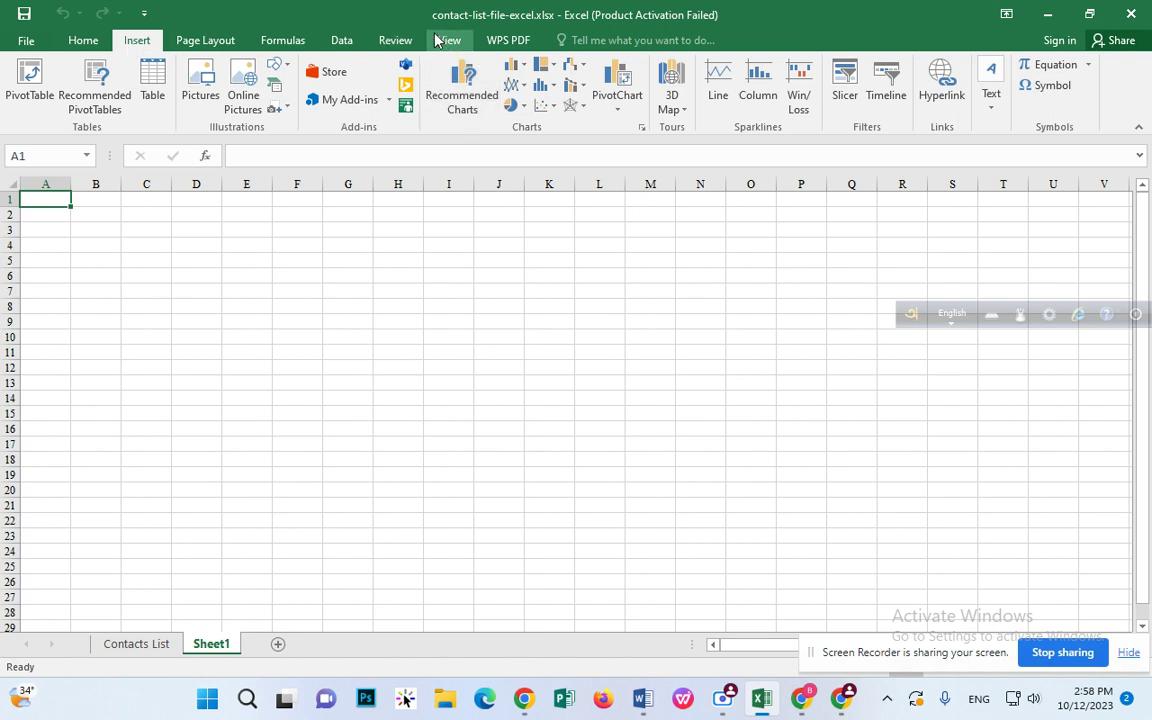
pyautogui.click(276, 64)
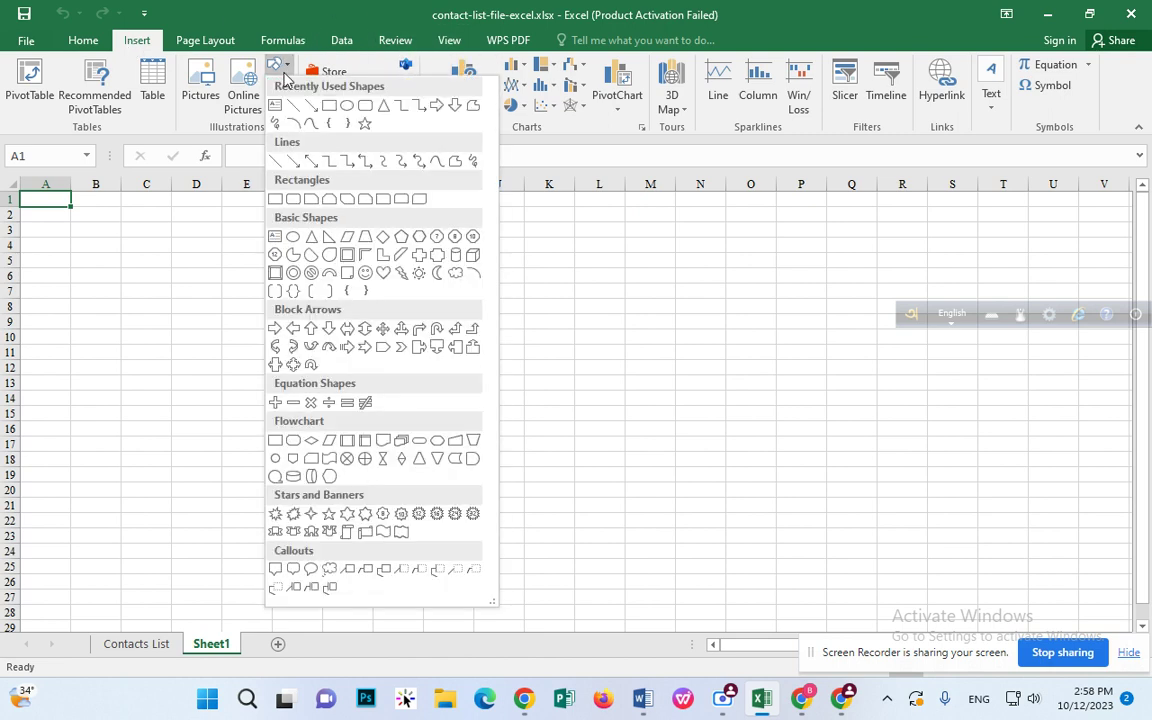
pyautogui.click(80, 42)
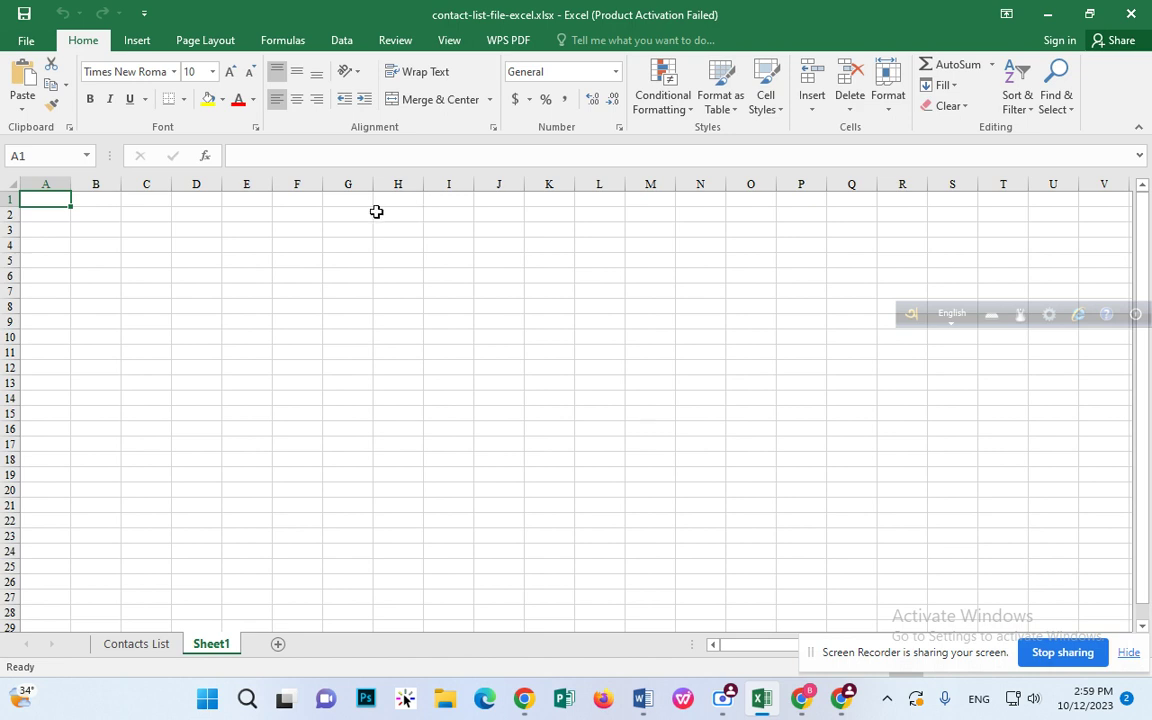
# Step: Select A1:I5 on Sheet1 and Merge & Center it into one title cell
pyautogui.click(58, 174)
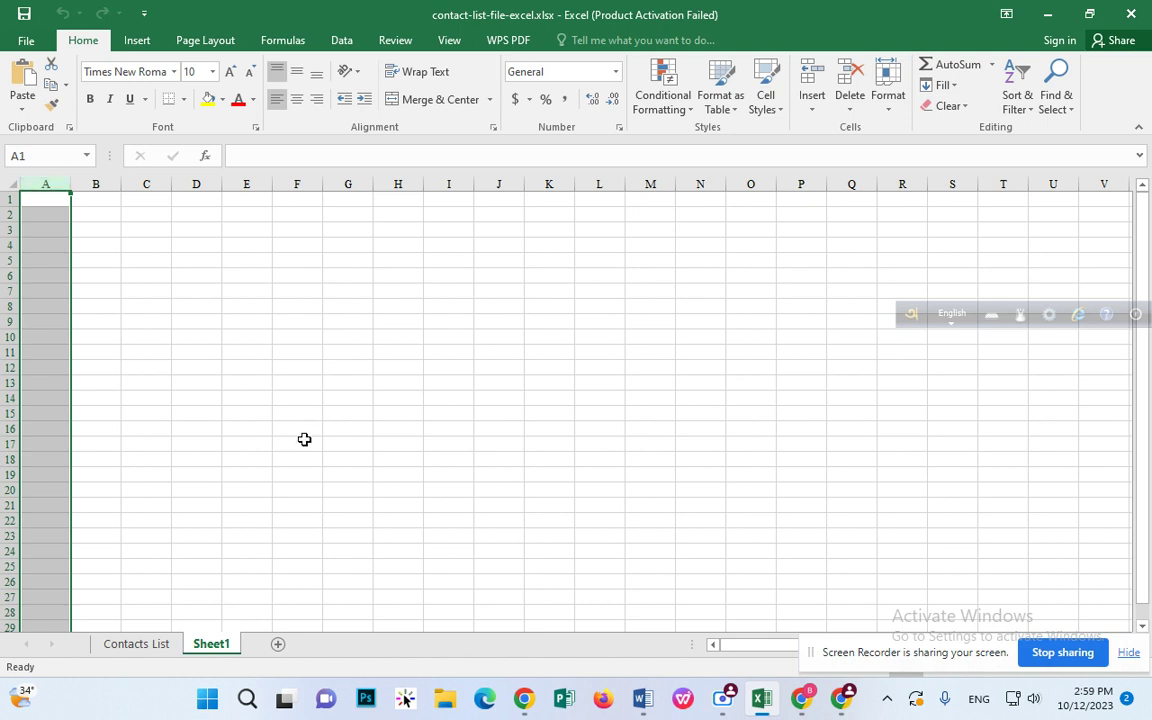
pyautogui.click(200, 310)
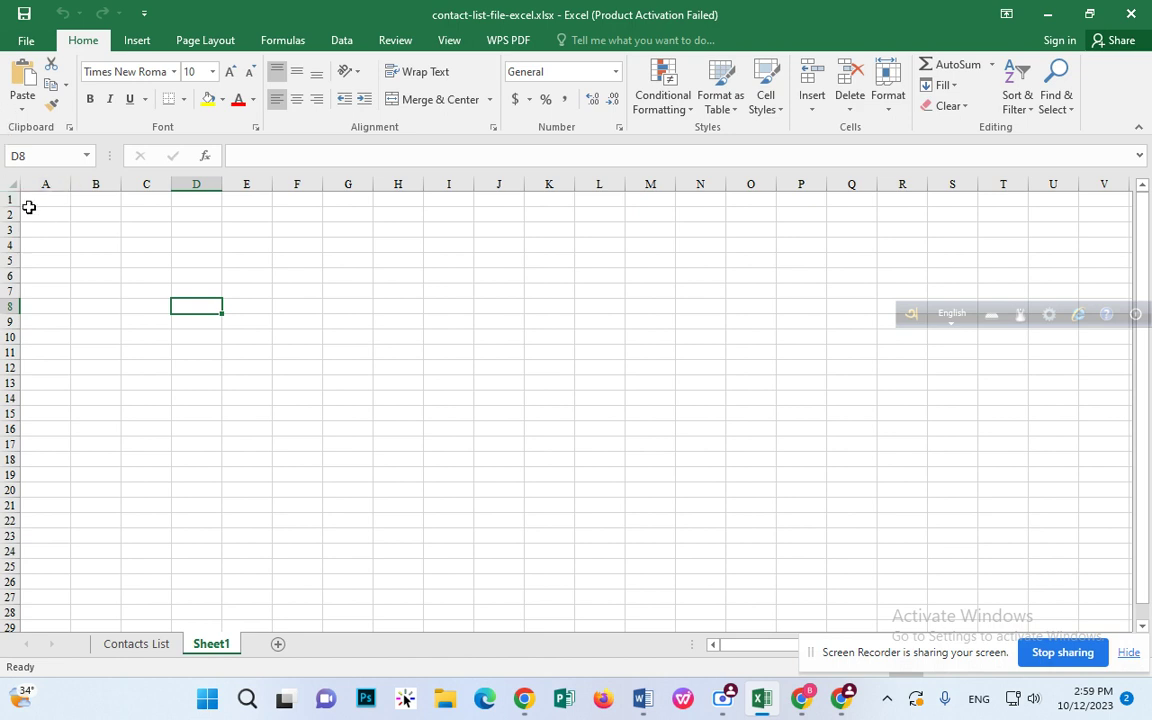
pyautogui.moveTo(27, 200); pyautogui.dragTo(461, 248)
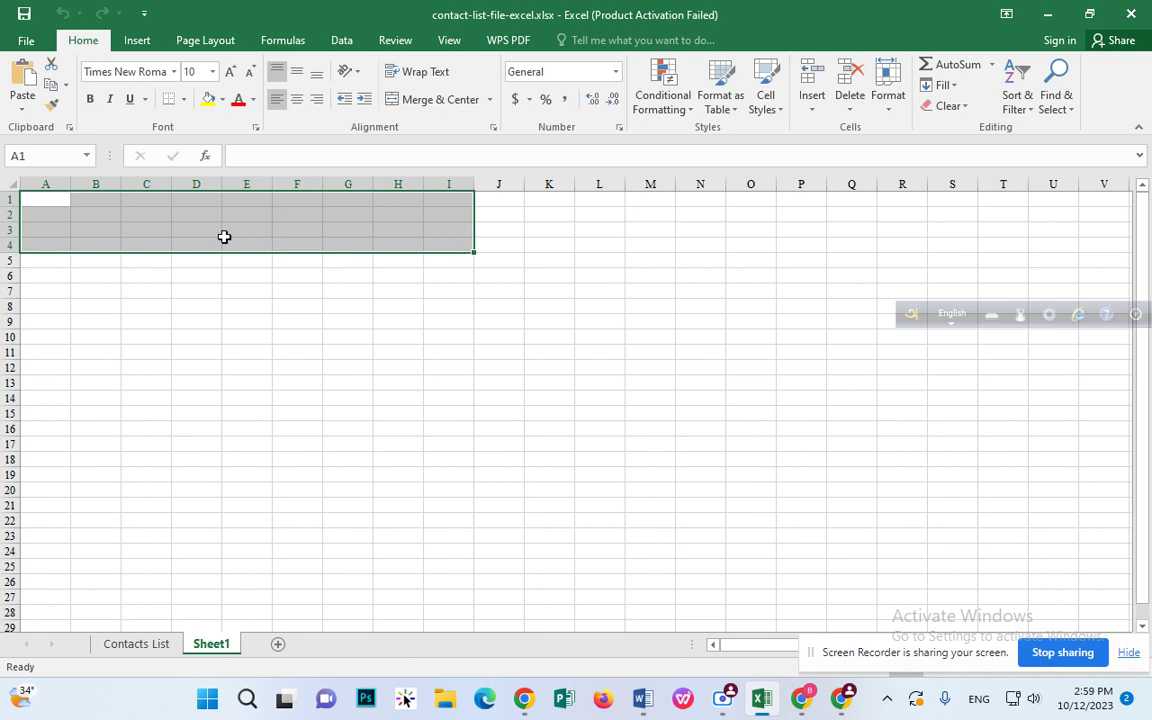
pyautogui.click(182, 229)
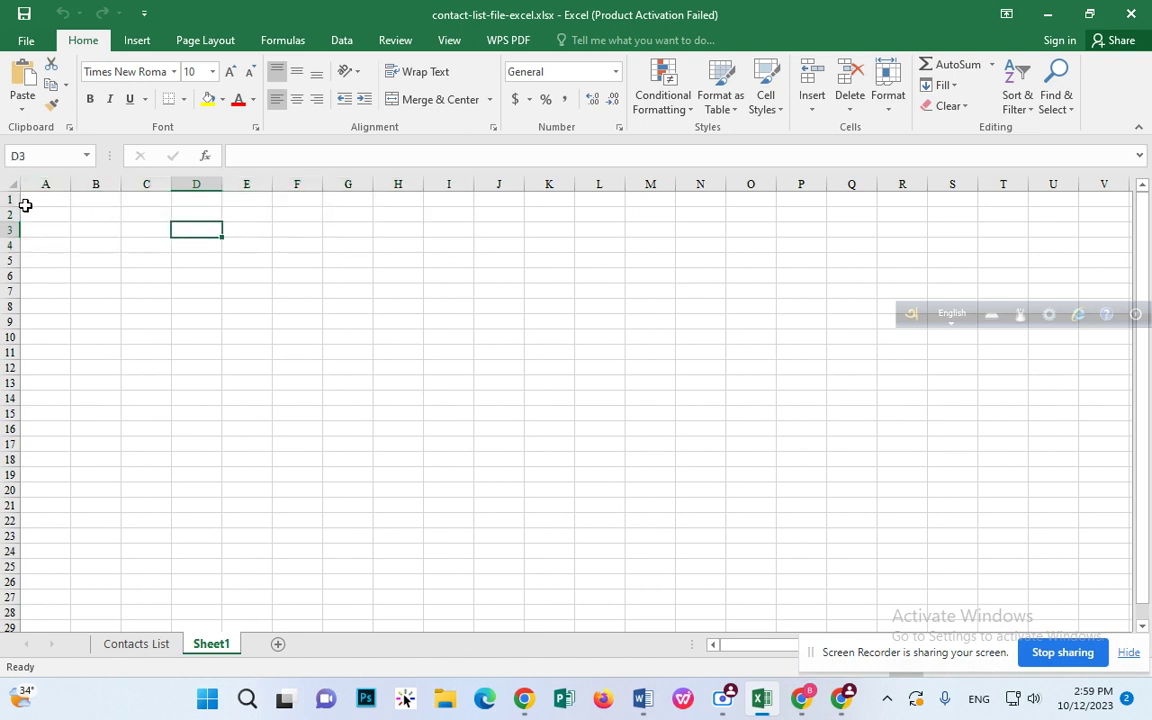
pyautogui.moveTo(25, 205); pyautogui.dragTo(447, 263)
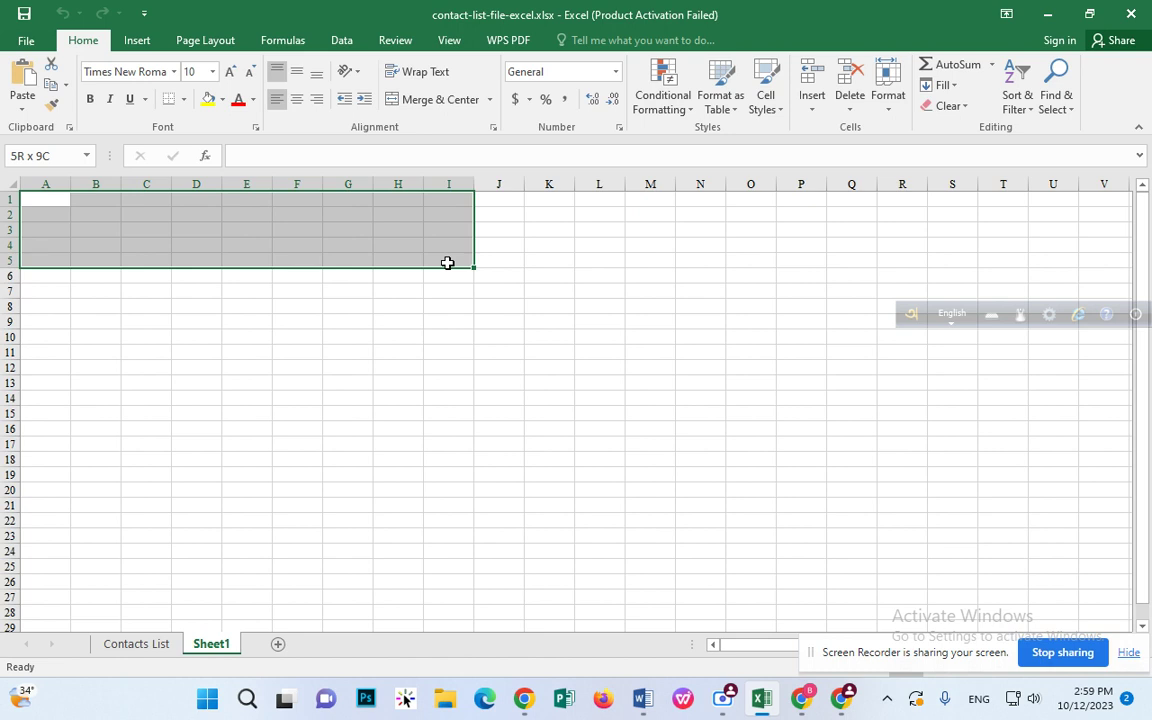
pyautogui.moveTo(447, 263); pyautogui.dragTo(447, 263)
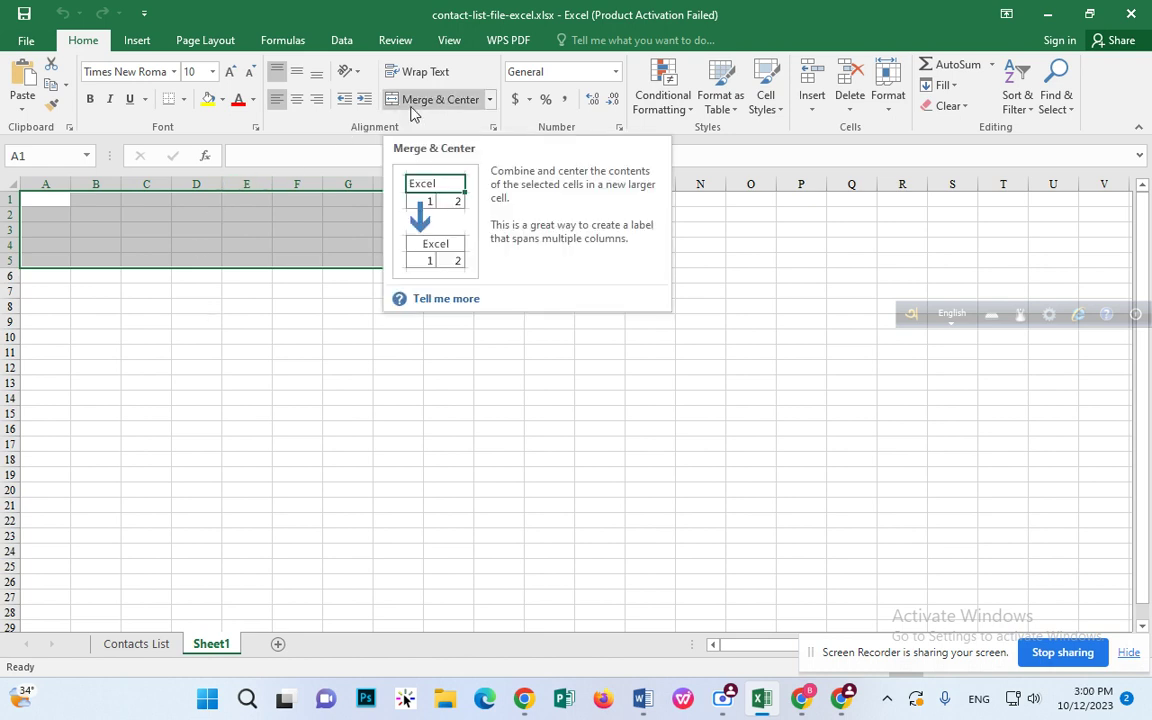
pyautogui.click(435, 99)
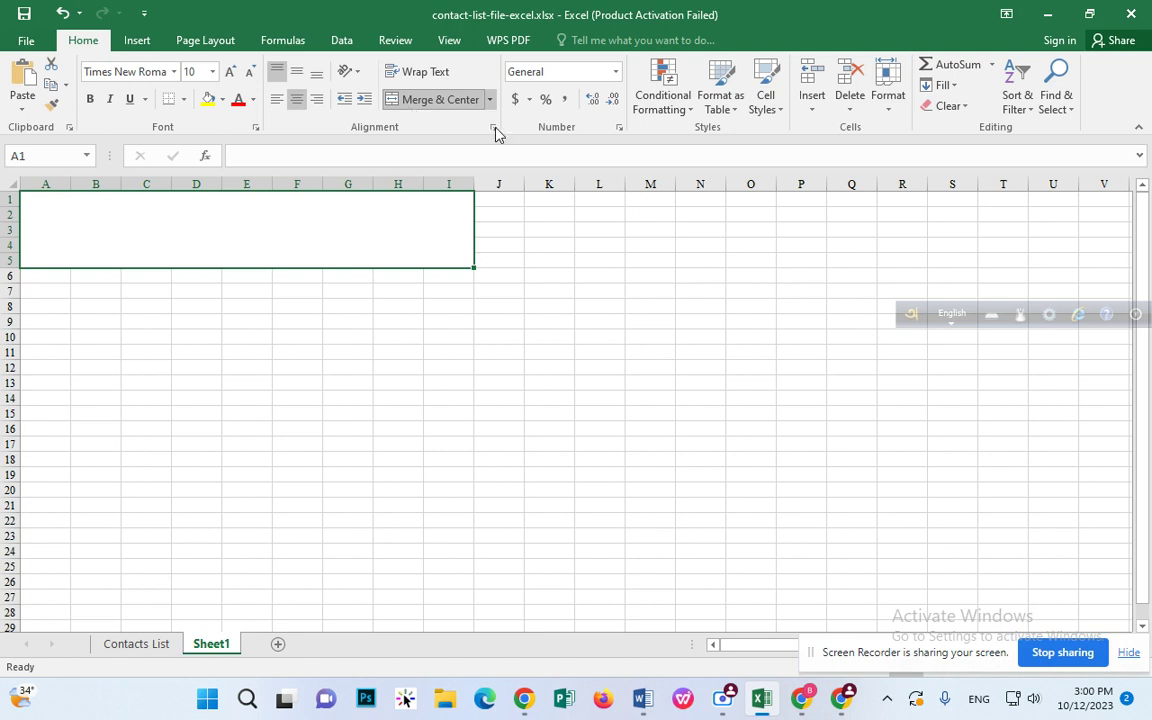
pyautogui.click(134, 44)
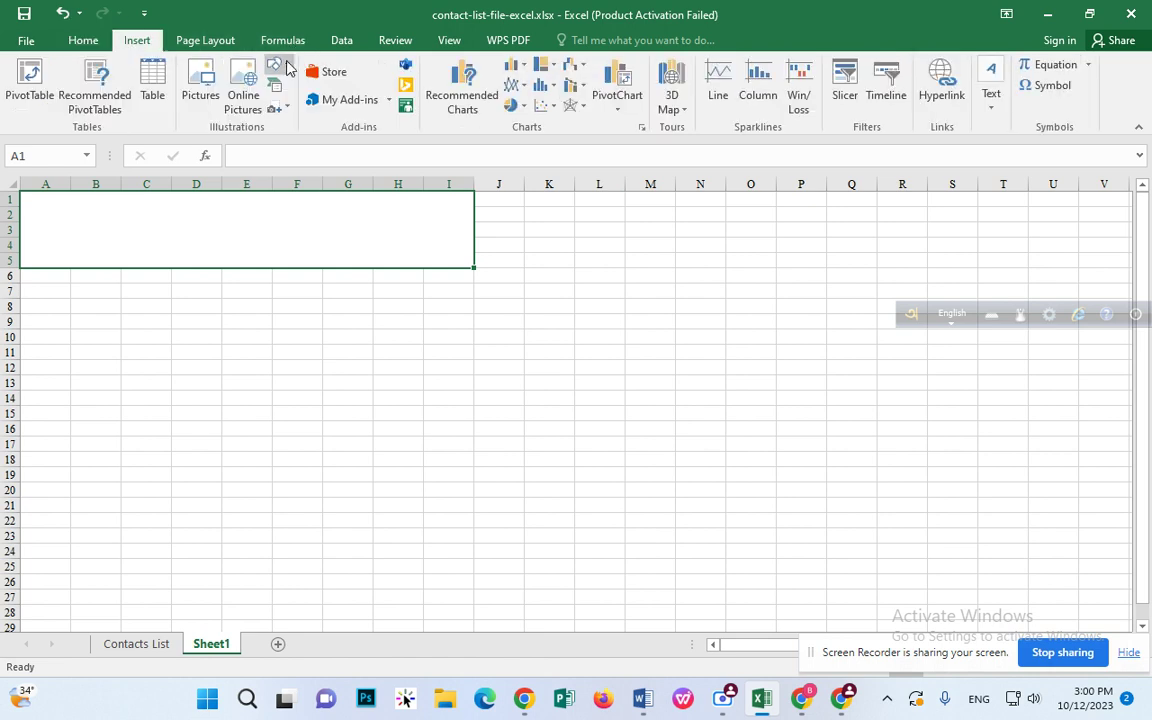
# Step: Draw a text box over the merged A1:I5 area and type 'Contatc List' into it
pyautogui.click(282, 66)
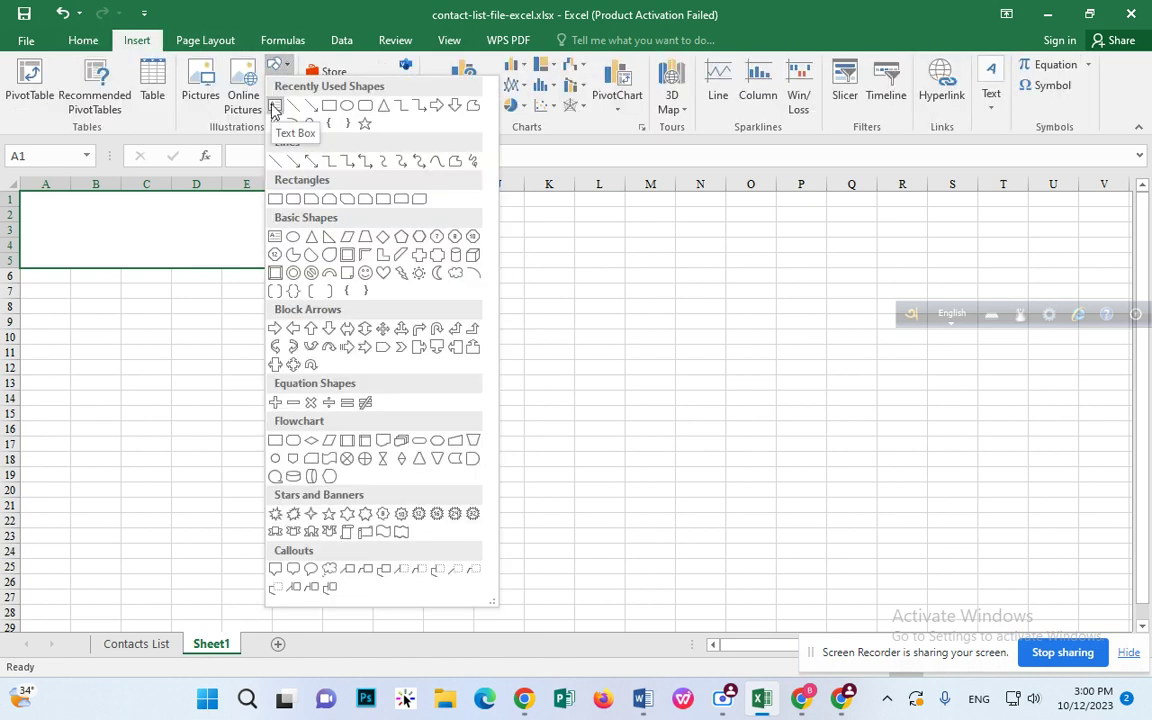
pyautogui.click(273, 107)
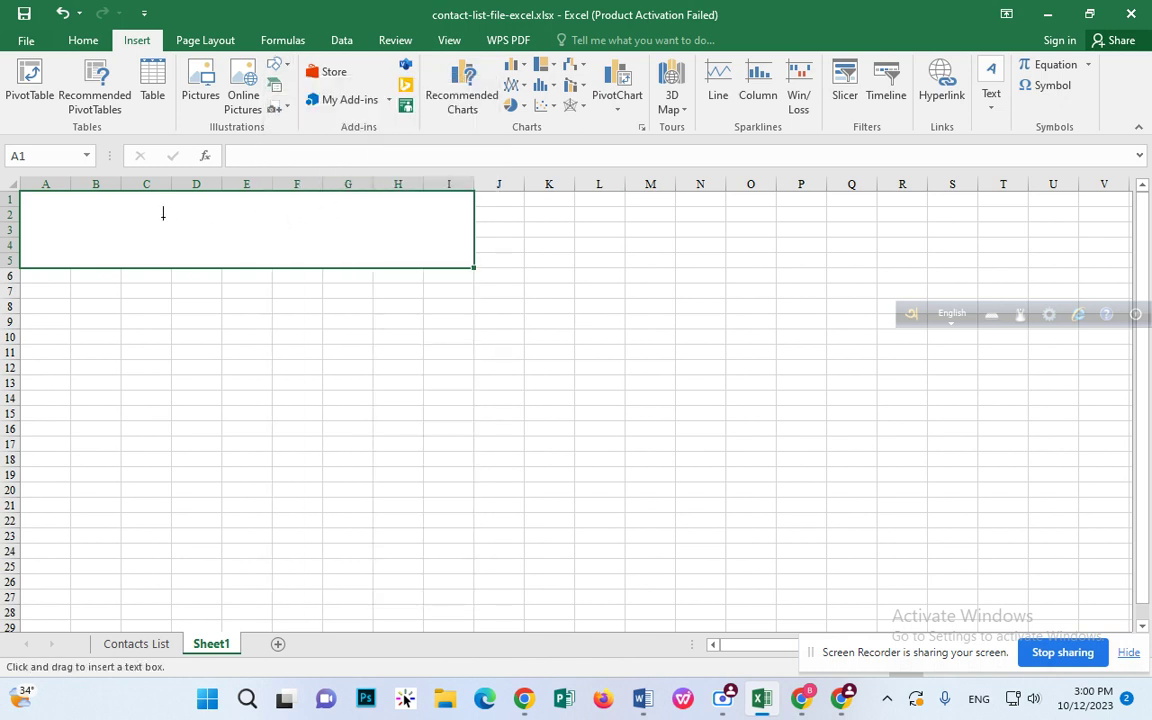
pyautogui.moveTo(112, 213); pyautogui.dragTo(378, 251)
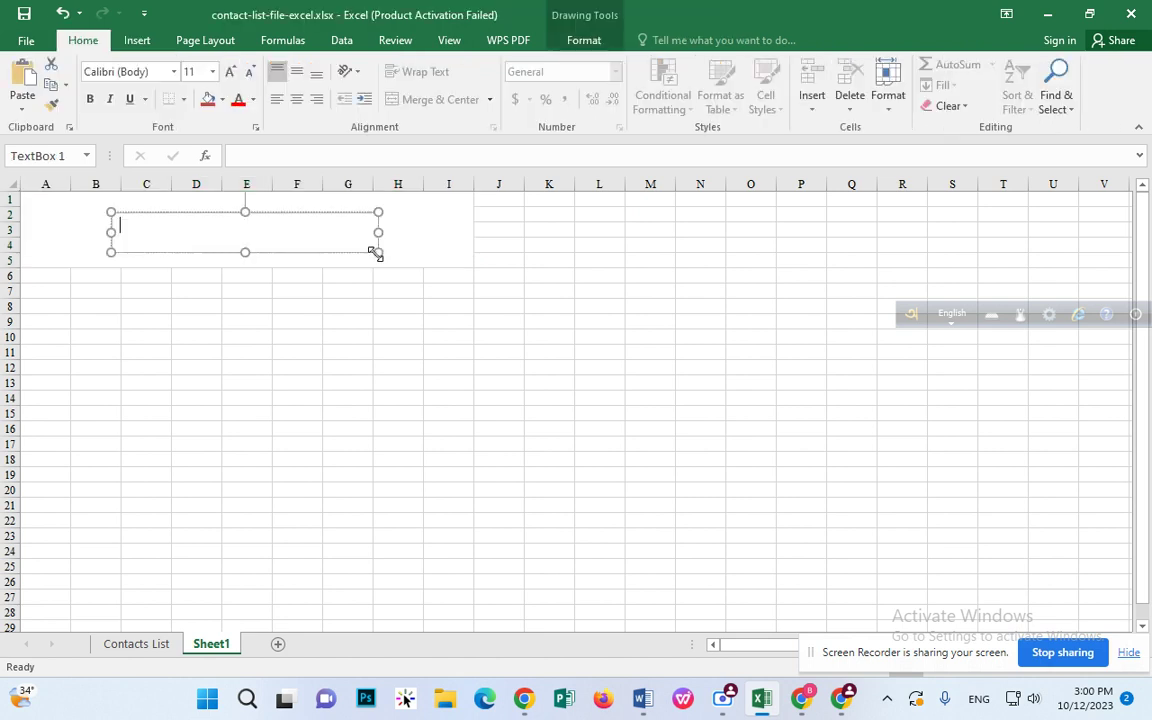
pyautogui.write('Contatc List')
pyautogui.click(384, 265)
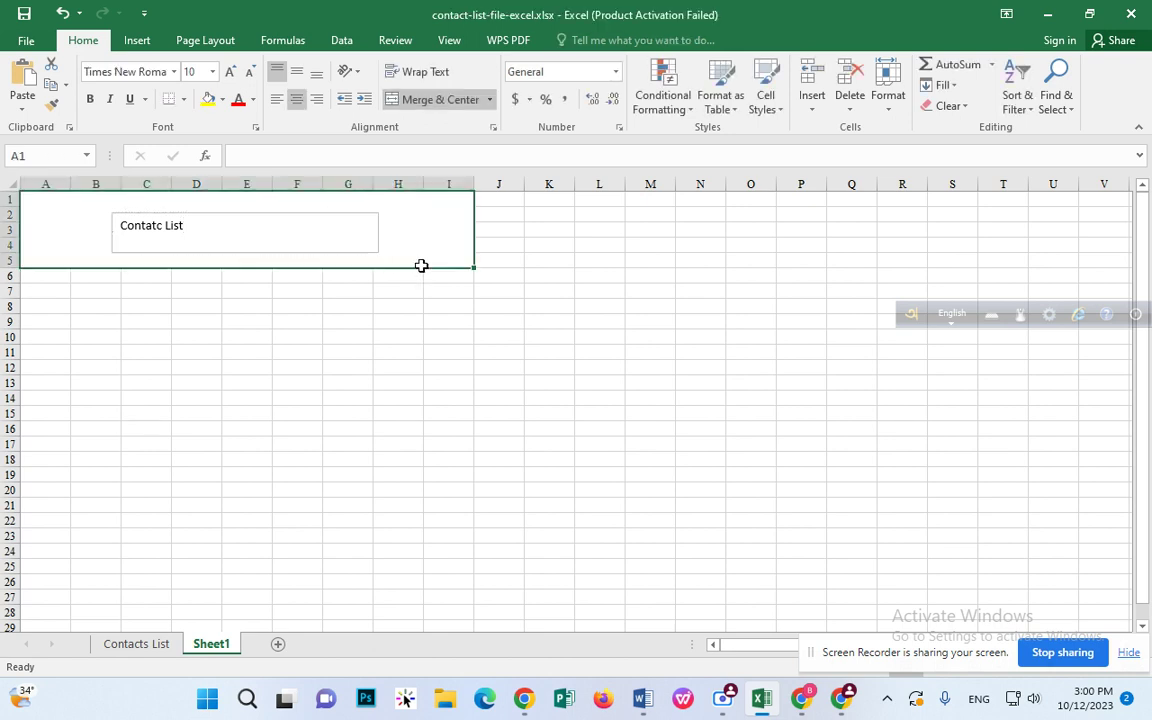
pyautogui.click(338, 216)
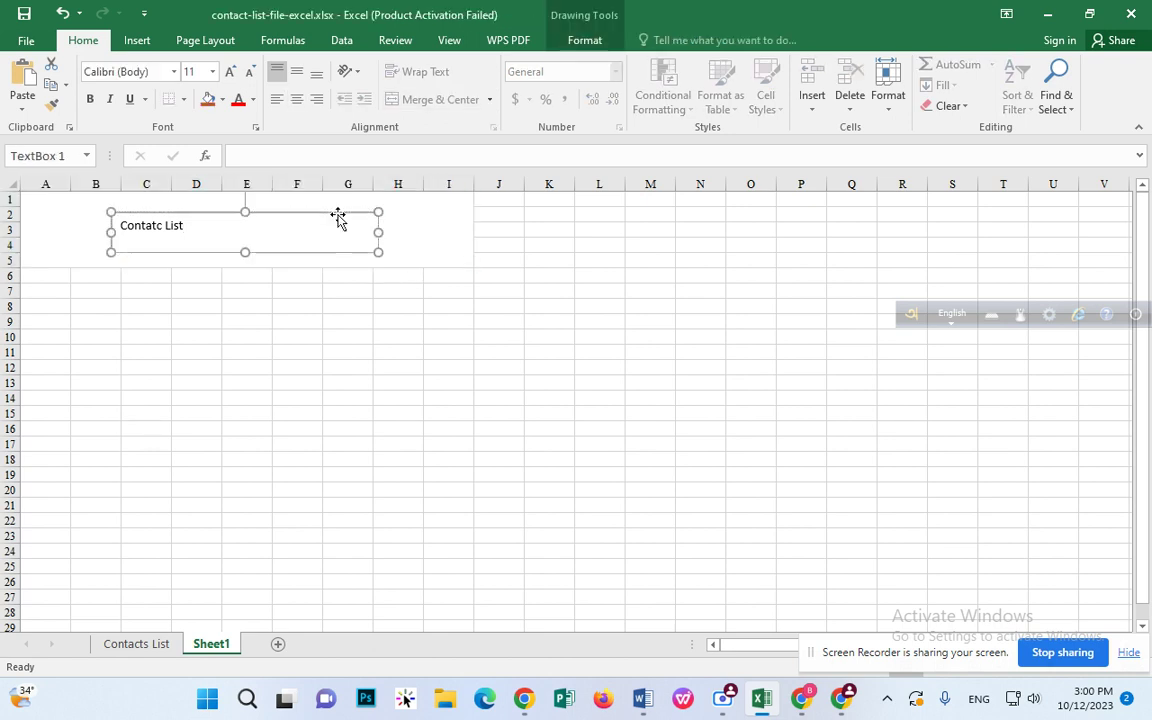
pyautogui.click(350, 208)
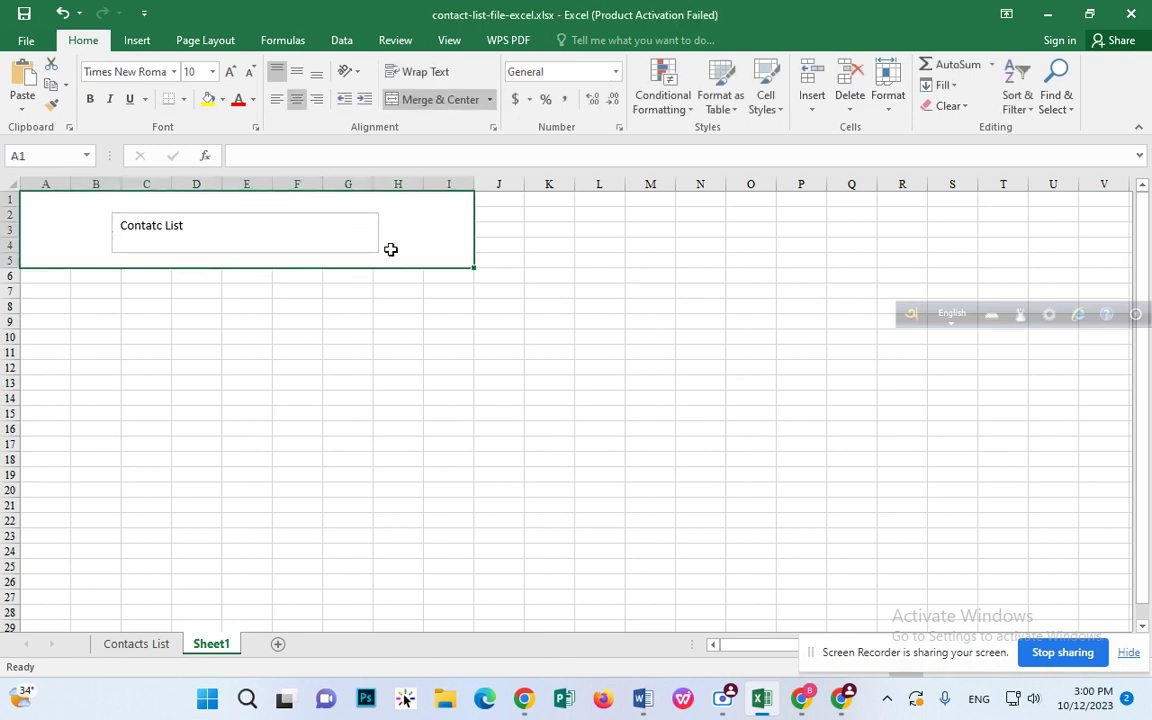
pyautogui.click(365, 245)
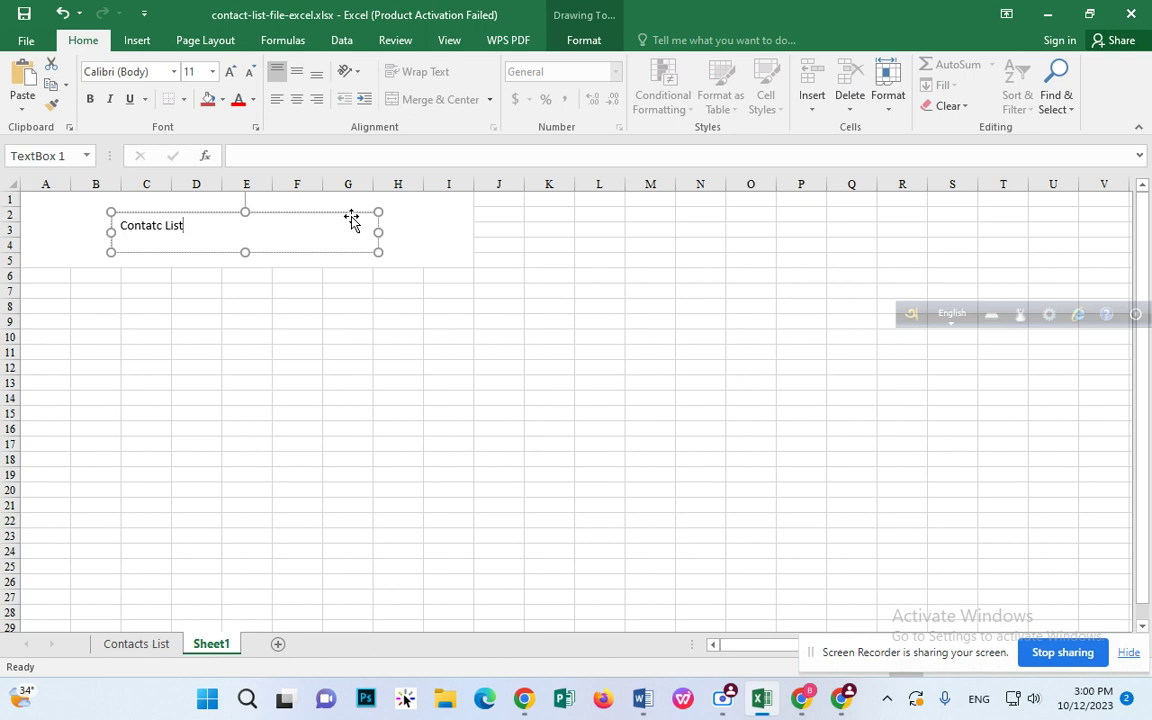
pyautogui.click(351, 222)
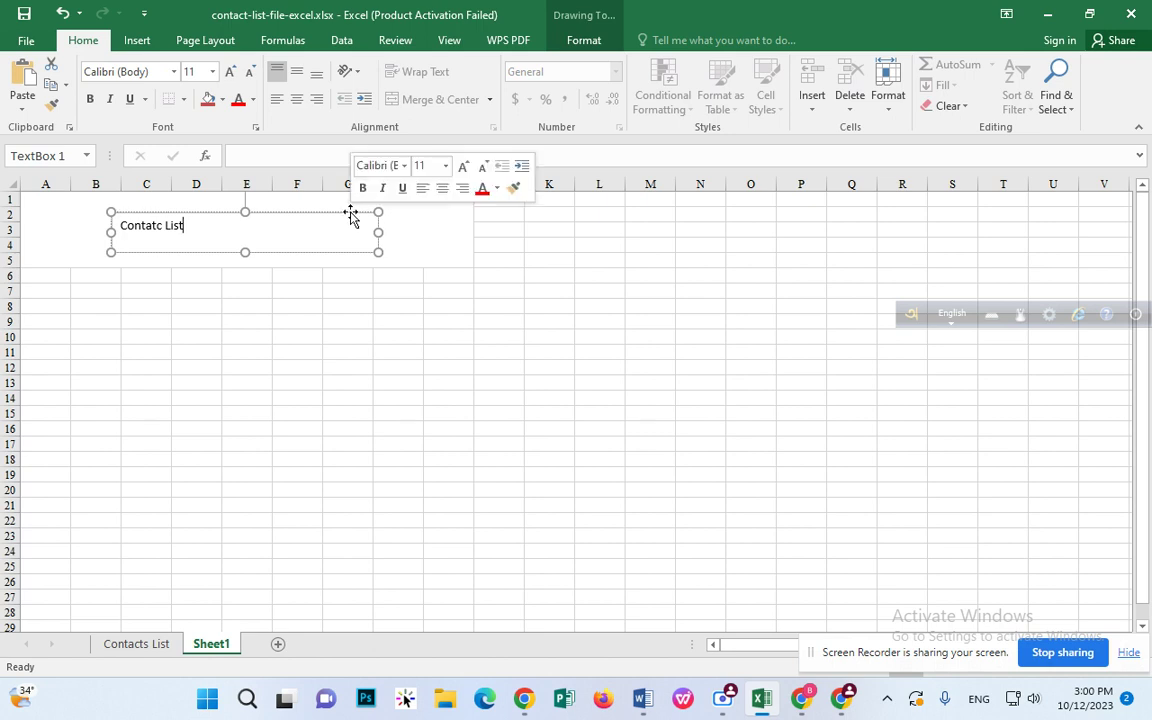
# Step: Apply a transparent, outline-free preset shape style to the title text box
pyautogui.click(572, 42)
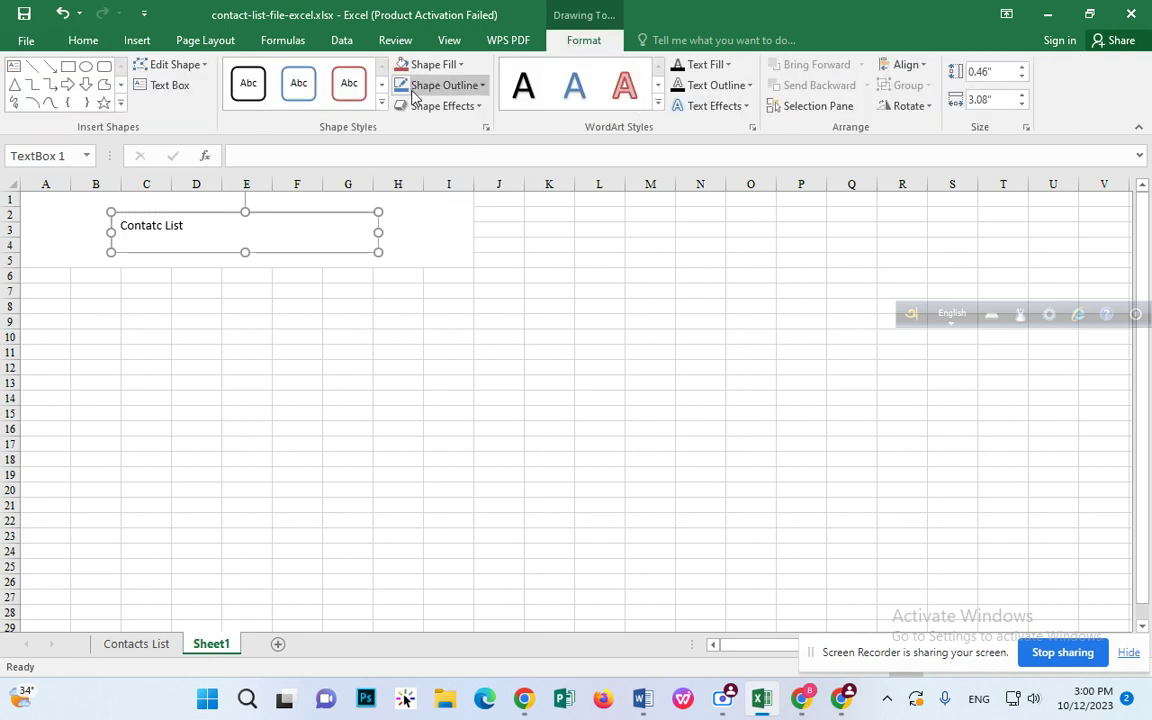
pyautogui.click(382, 104)
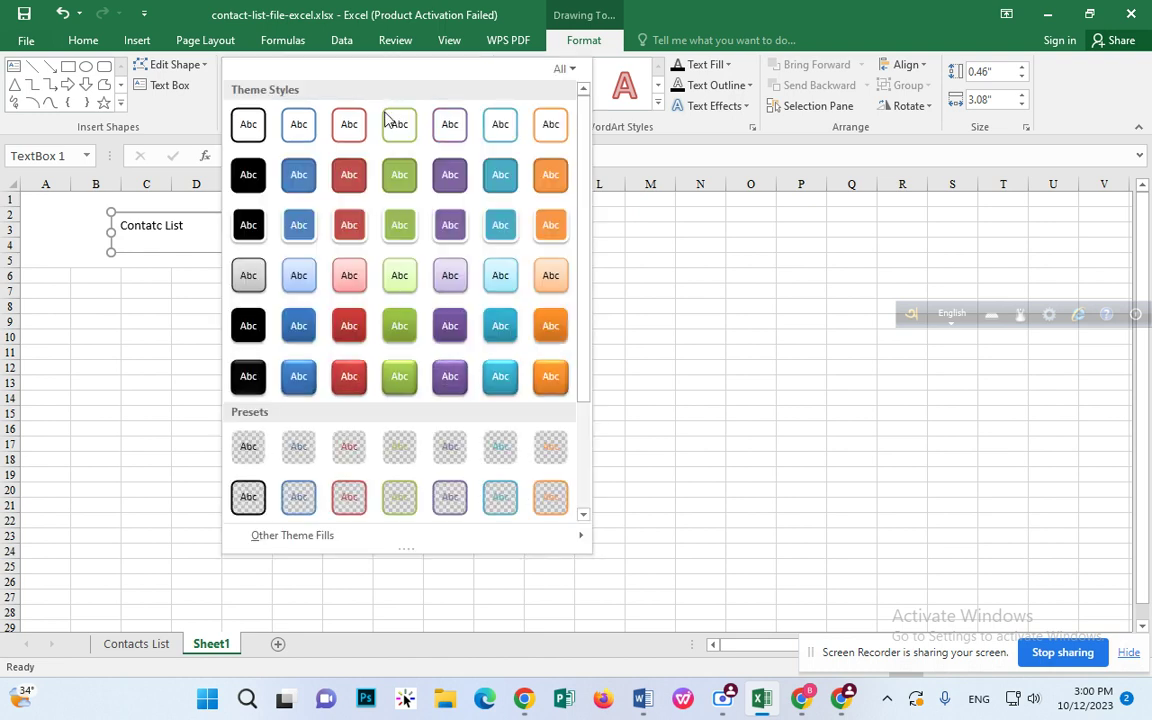
pyautogui.click(257, 447)
pyautogui.click(427, 226)
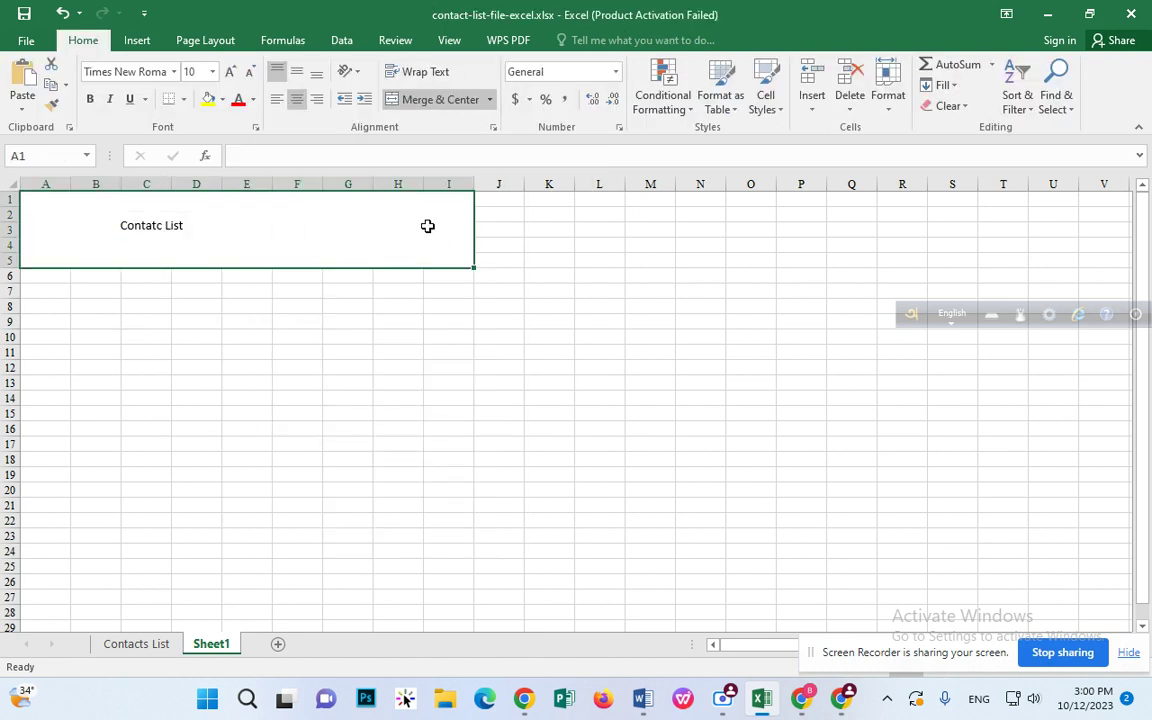
# Step: Centre the 'Contatc List' text within its text box
pyautogui.click(168, 226)
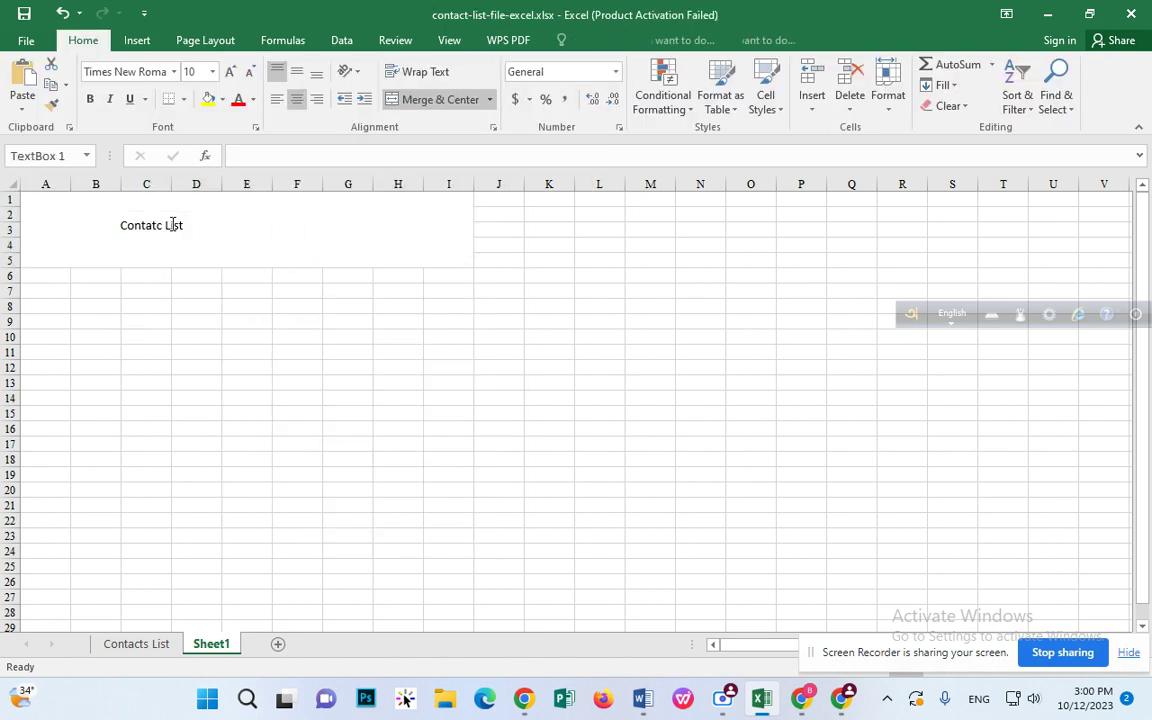
pyautogui.click(431, 250)
pyautogui.click(195, 229)
pyautogui.click(84, 41)
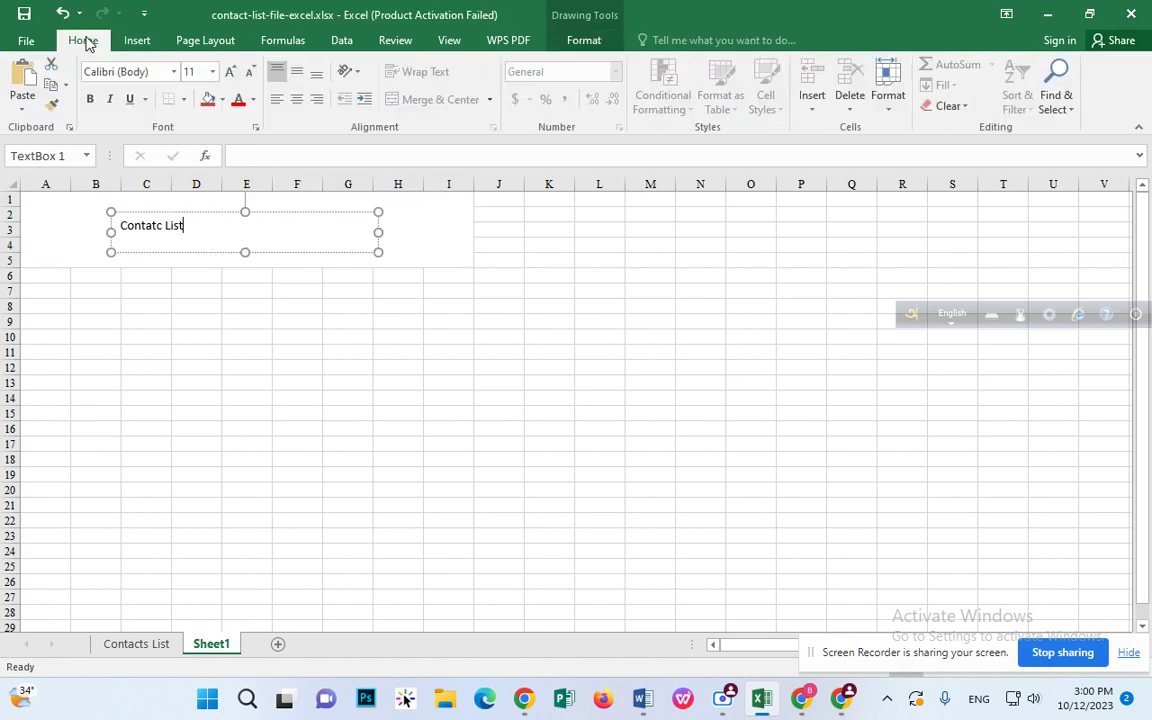
pyautogui.click(300, 101)
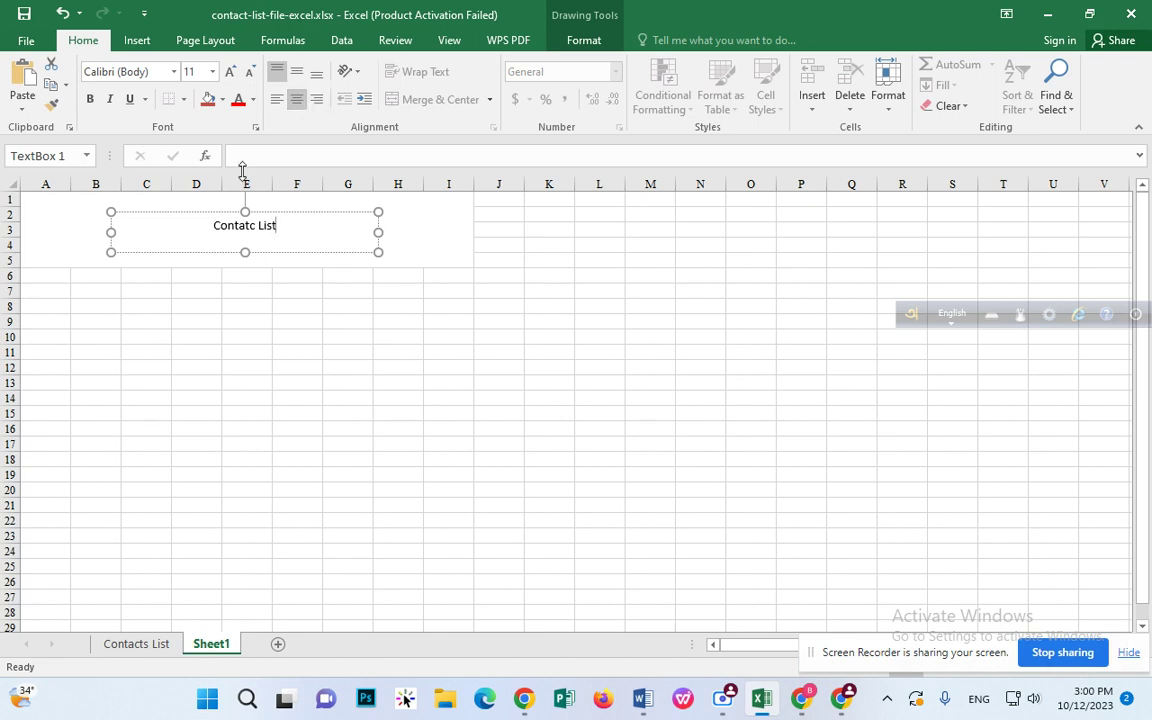
# Step: Make the title text bold and raise its font size to 20
pyautogui.click(237, 304)
pyautogui.click(246, 218)
pyautogui.moveTo(212, 225); pyautogui.dragTo(311, 224)
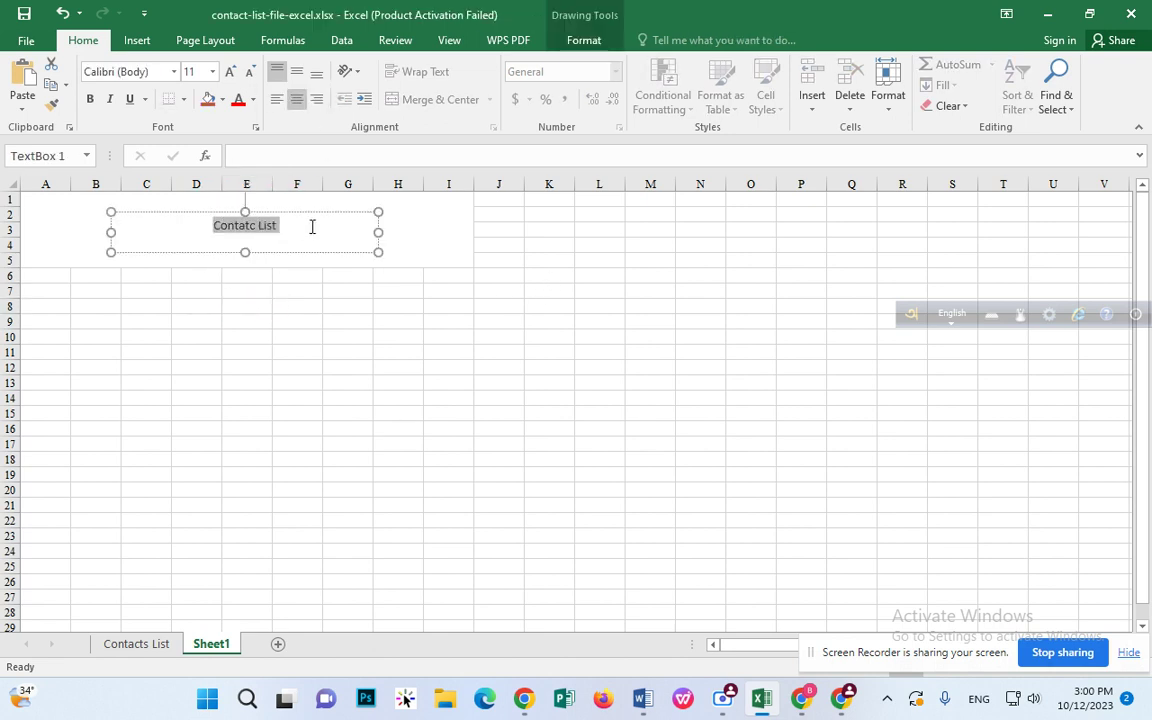
pyautogui.click(91, 100)
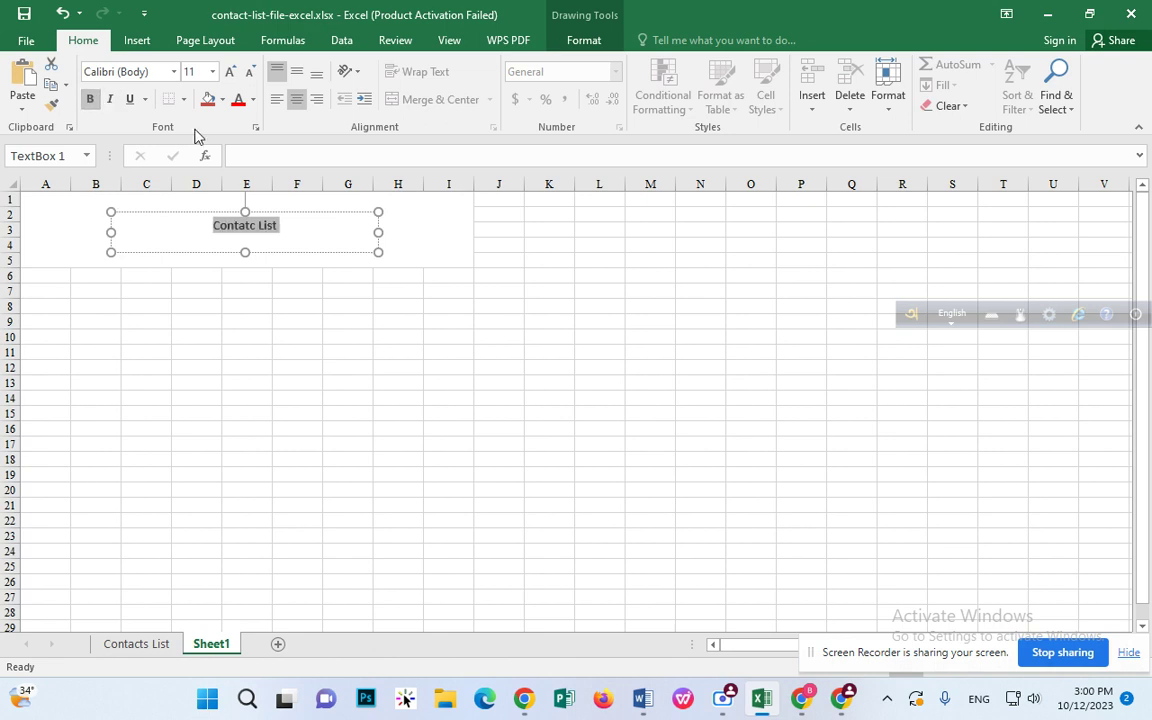
pyautogui.click(229, 72)
pyautogui.click(229, 72)
pyautogui.click(229, 72)
pyautogui.click(229, 72)
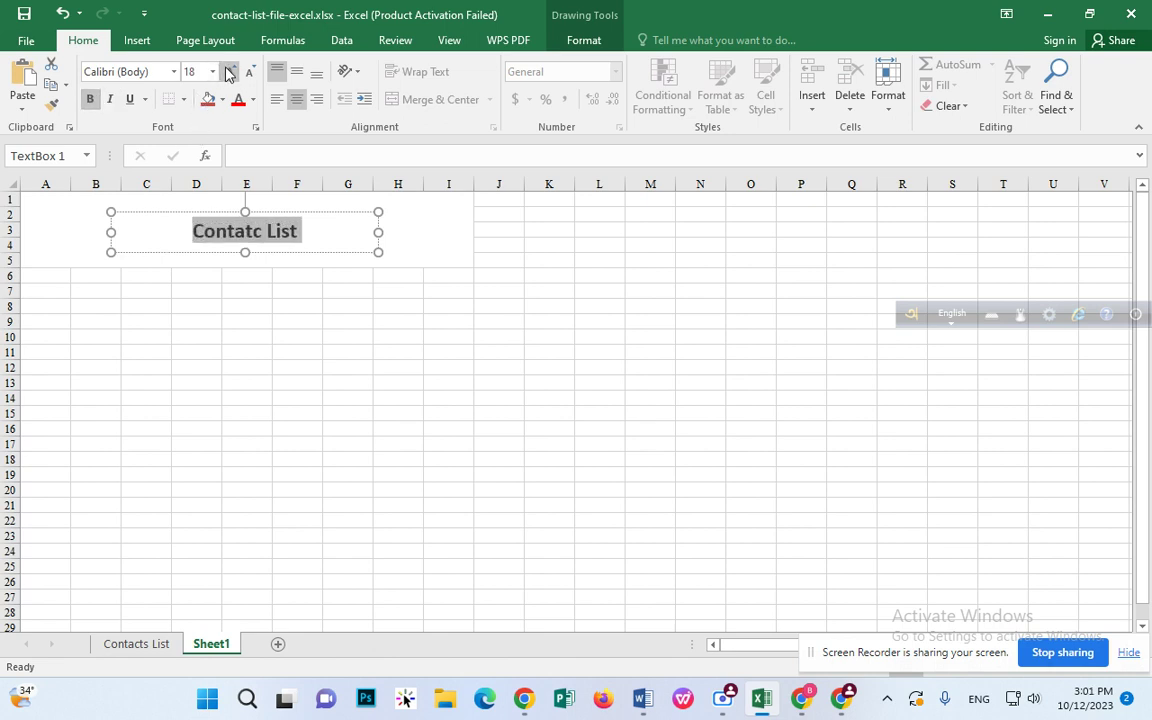
pyautogui.click(229, 72)
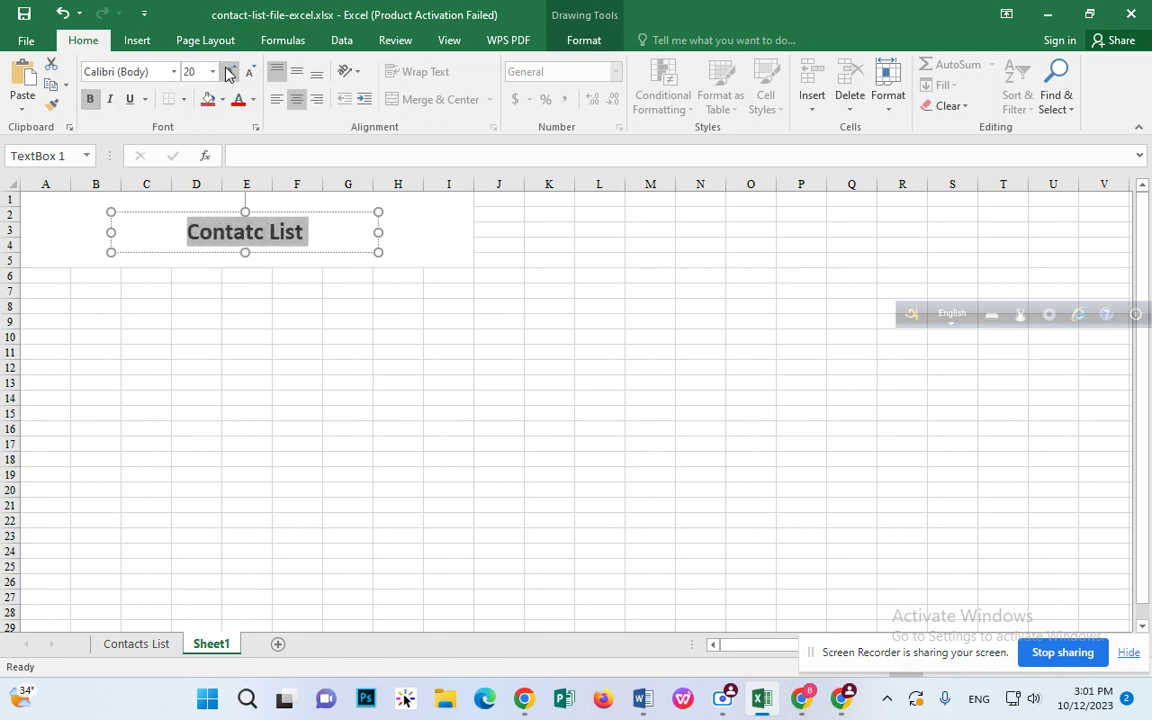
pyautogui.click(440, 182)
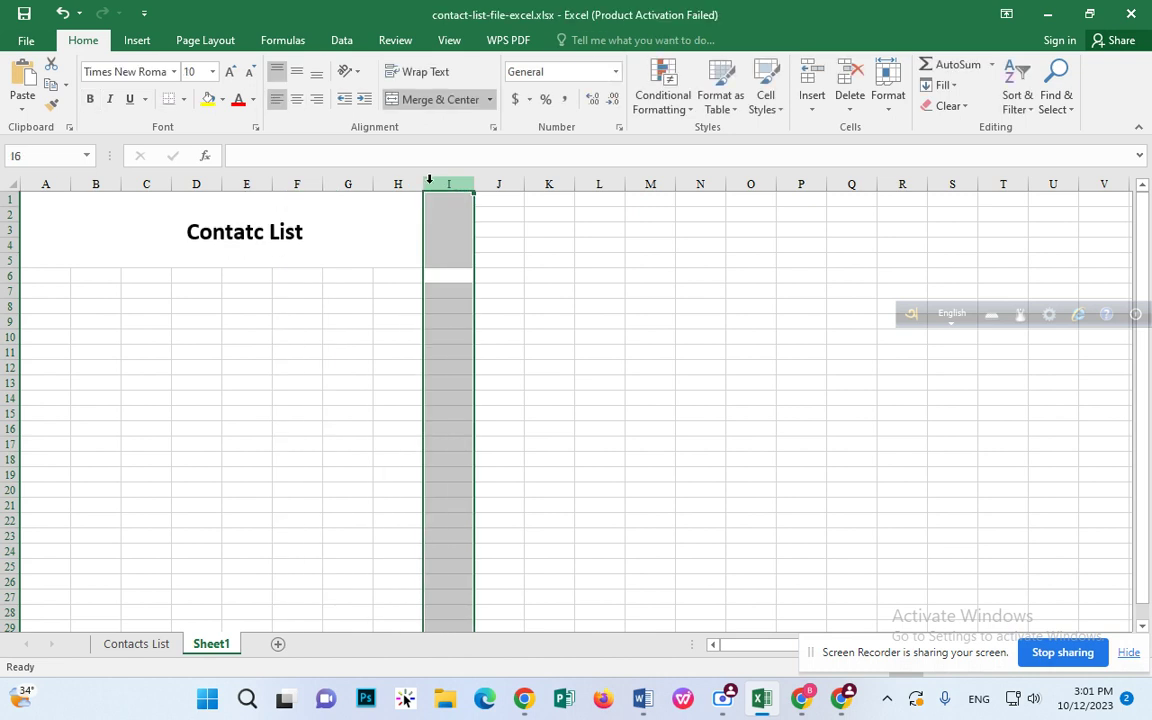
# Step: Correct the misspelled word 'Contatc' to 'Contact' in the title
pyautogui.click(265, 236)
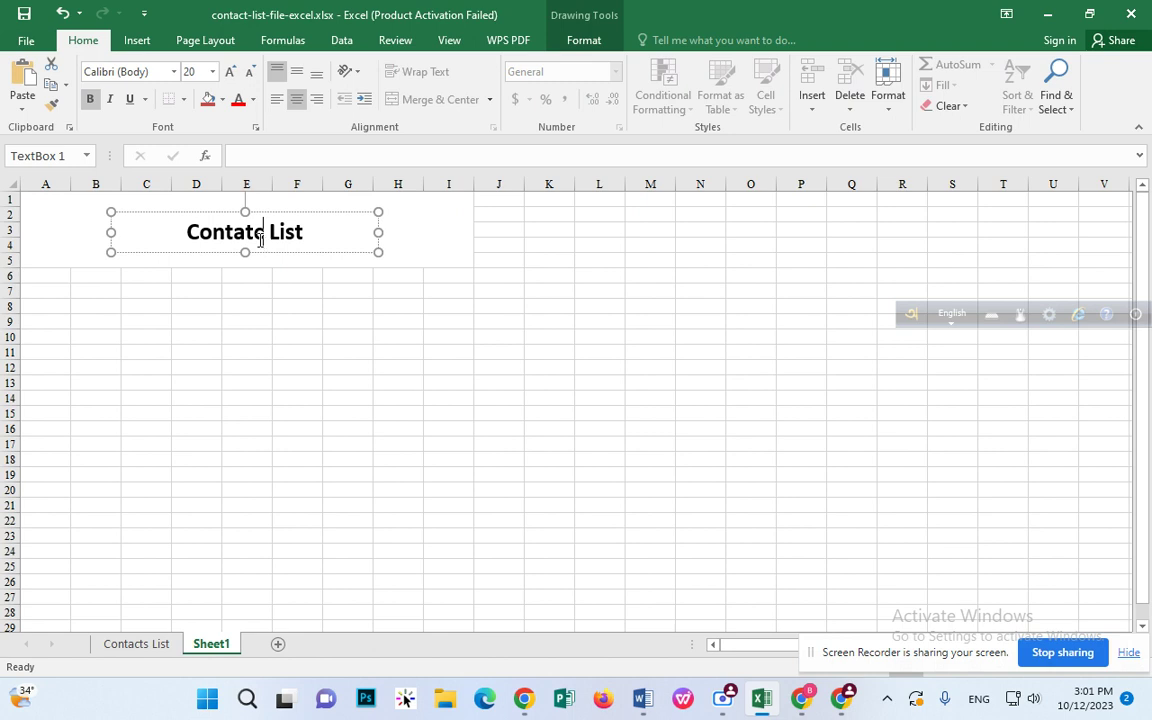
pyautogui.moveTo(265, 236); pyautogui.dragTo(192, 245)
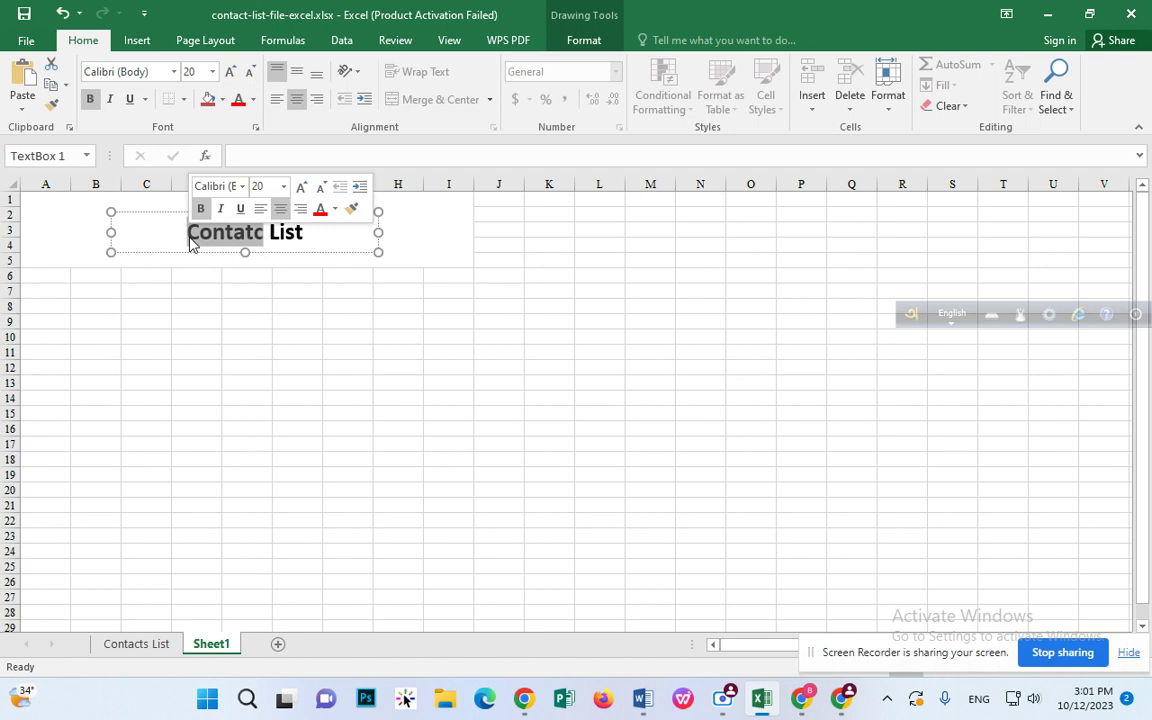
pyautogui.write('Contact')
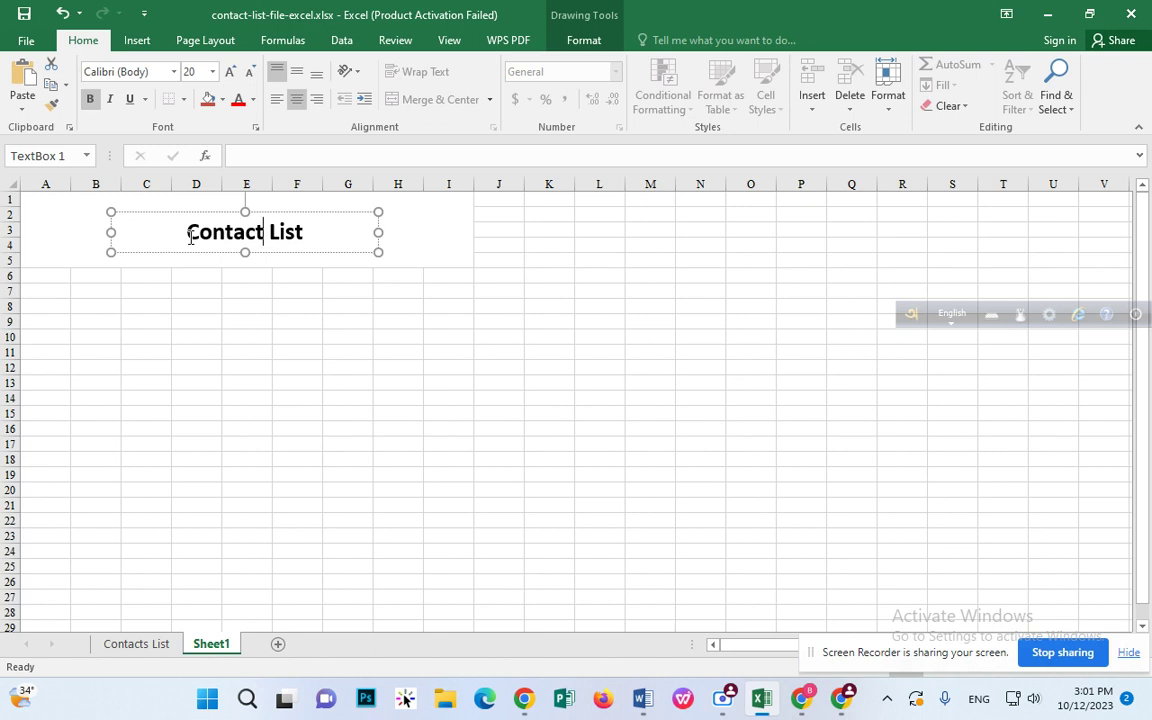
# Step: Narrow the title text box slightly by dragging its bottom-right handle inward
pyautogui.click(381, 248)
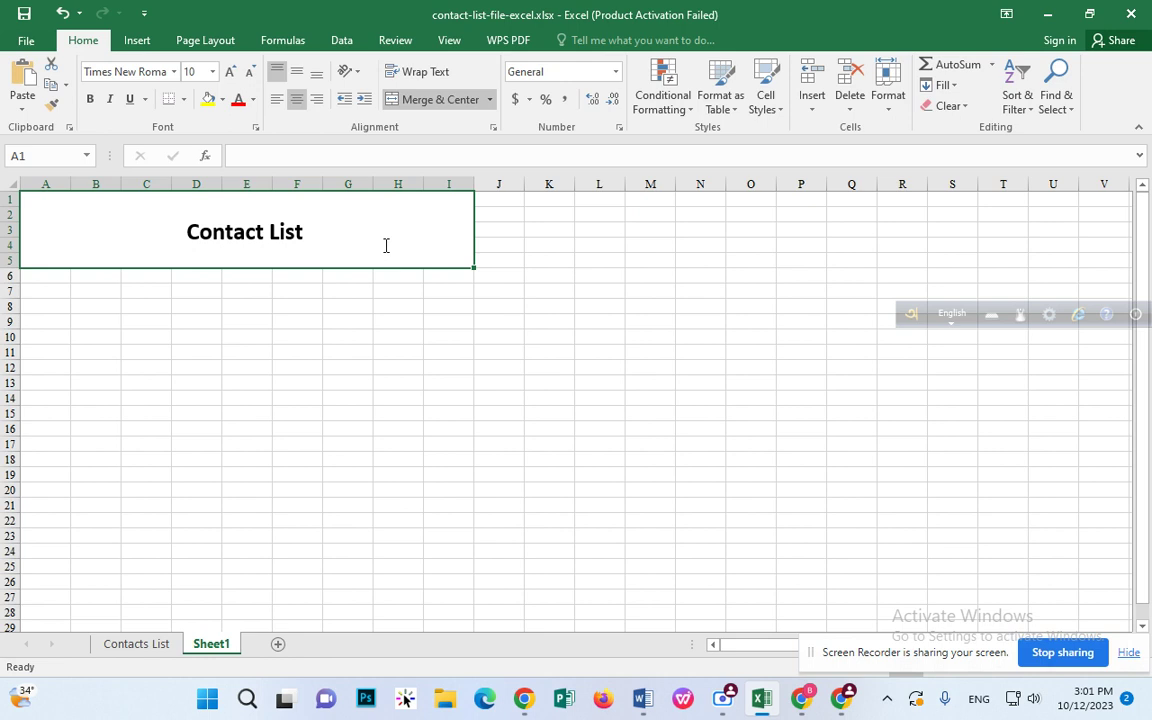
pyautogui.click(400, 321)
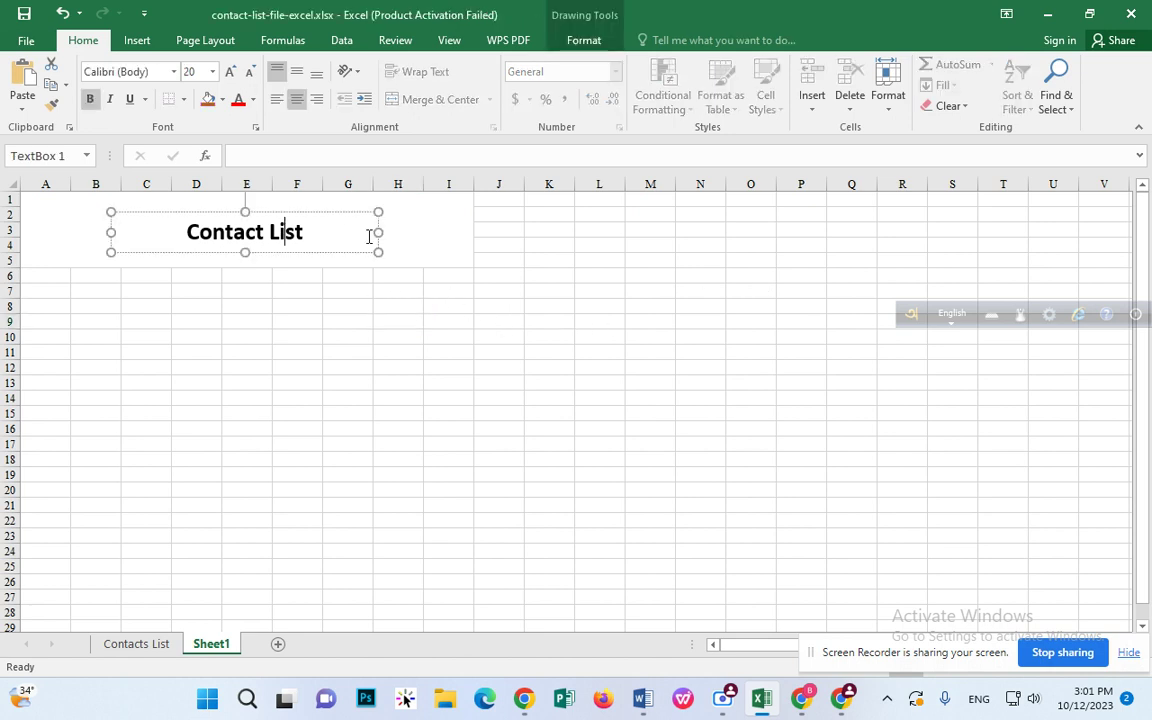
pyautogui.moveTo(379, 253); pyautogui.dragTo(373, 255)
pyautogui.click(399, 277)
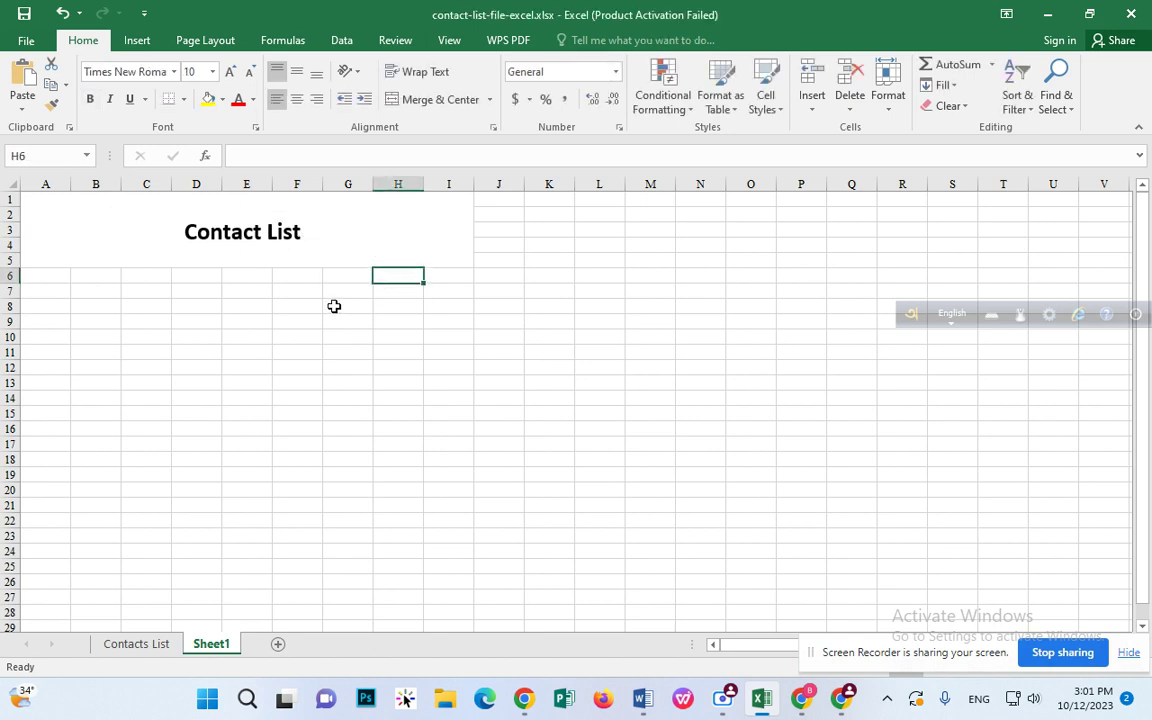
# Step: Enter 'Sl' in cell A6 as the first header
pyautogui.click(81, 291)
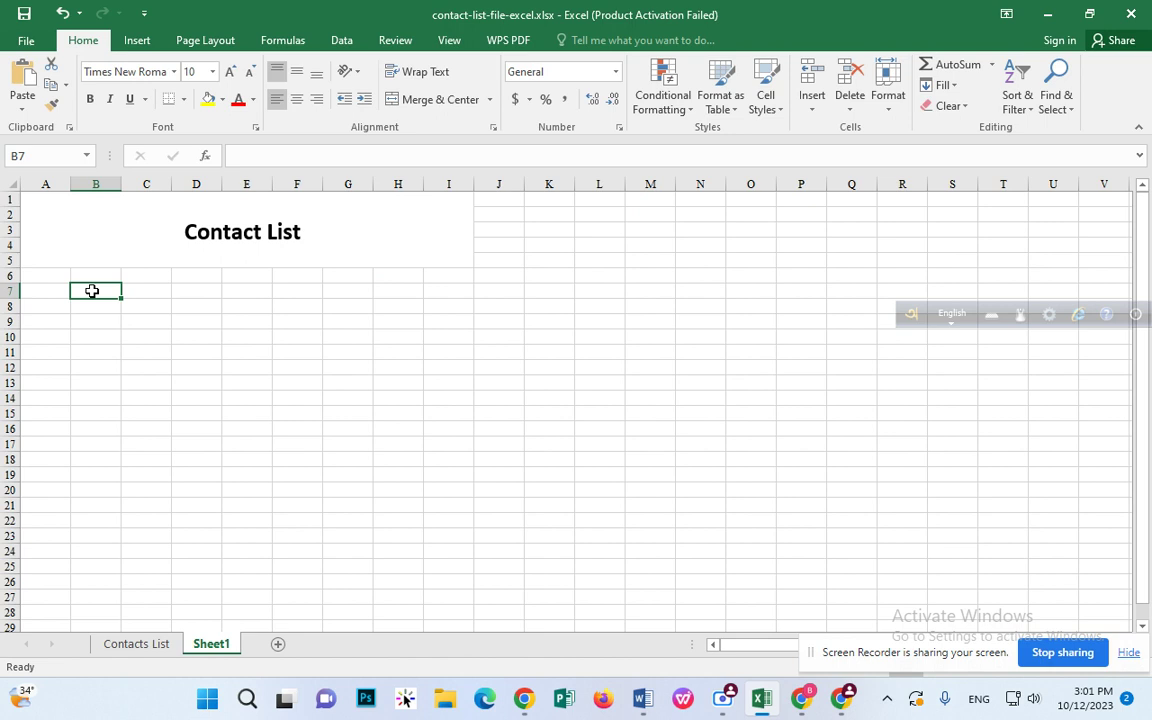
pyautogui.click(37, 286)
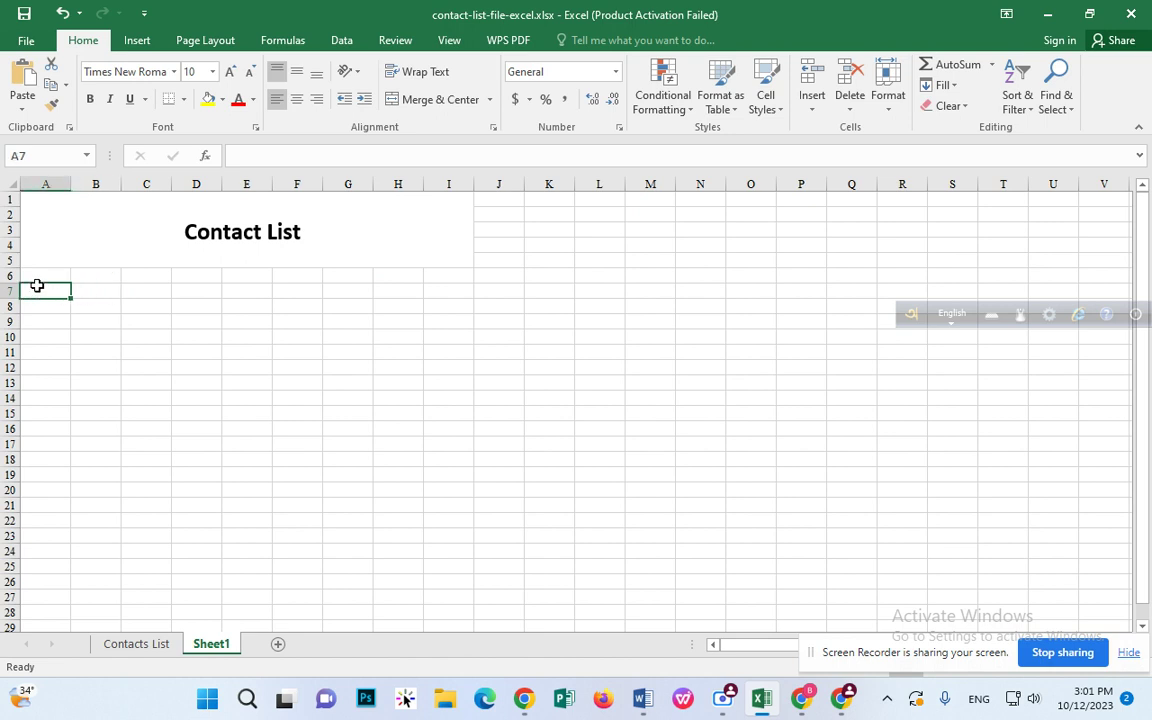
pyautogui.click(44, 274)
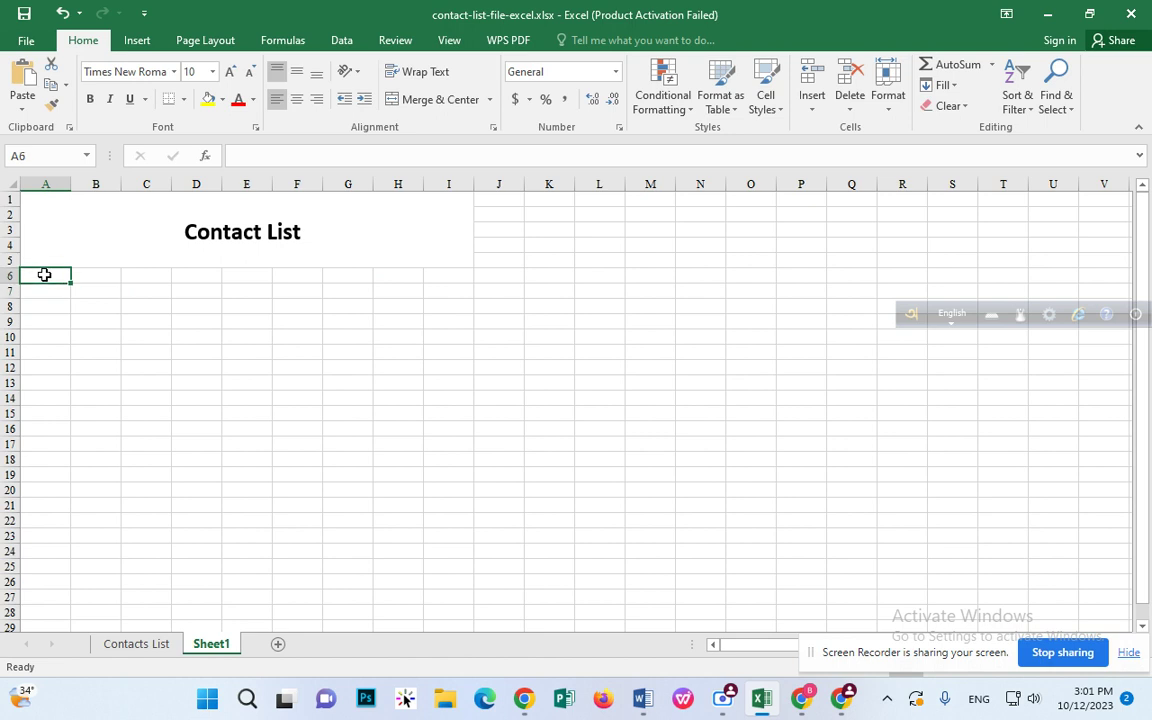
pyautogui.write('Sl')
pyautogui.press('Tab')
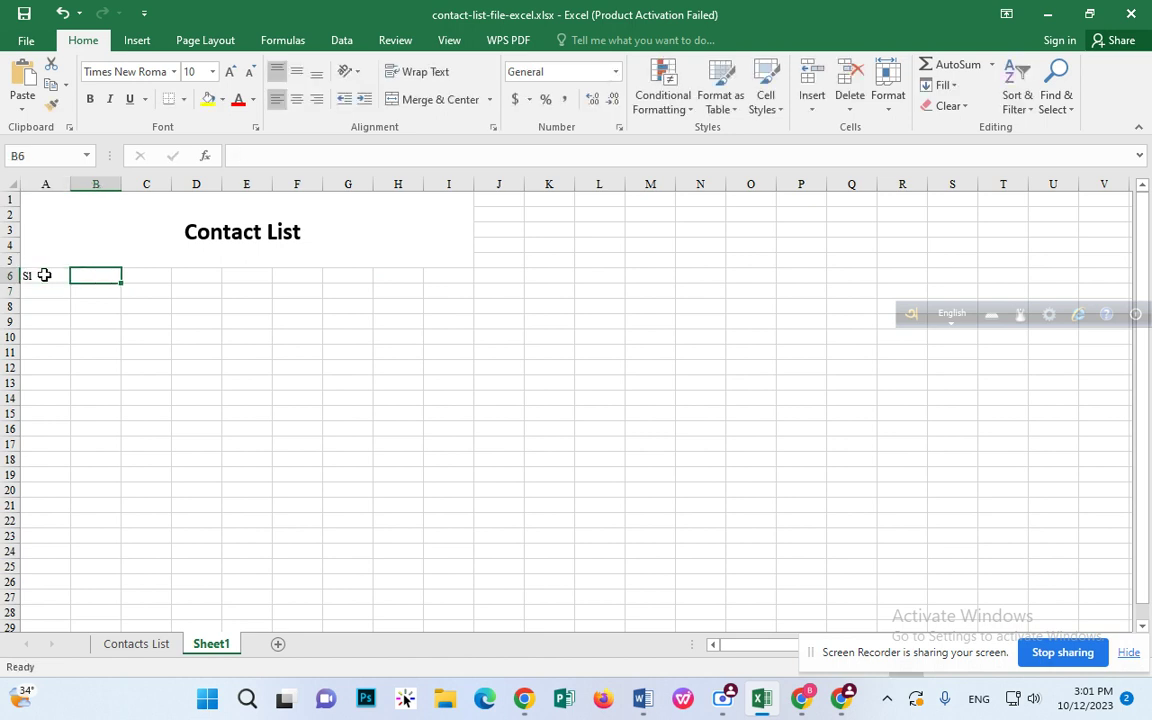
# Step: Complete the A6 heading so it reads 'SL No.'
pyautogui.doubleClick(44, 274)
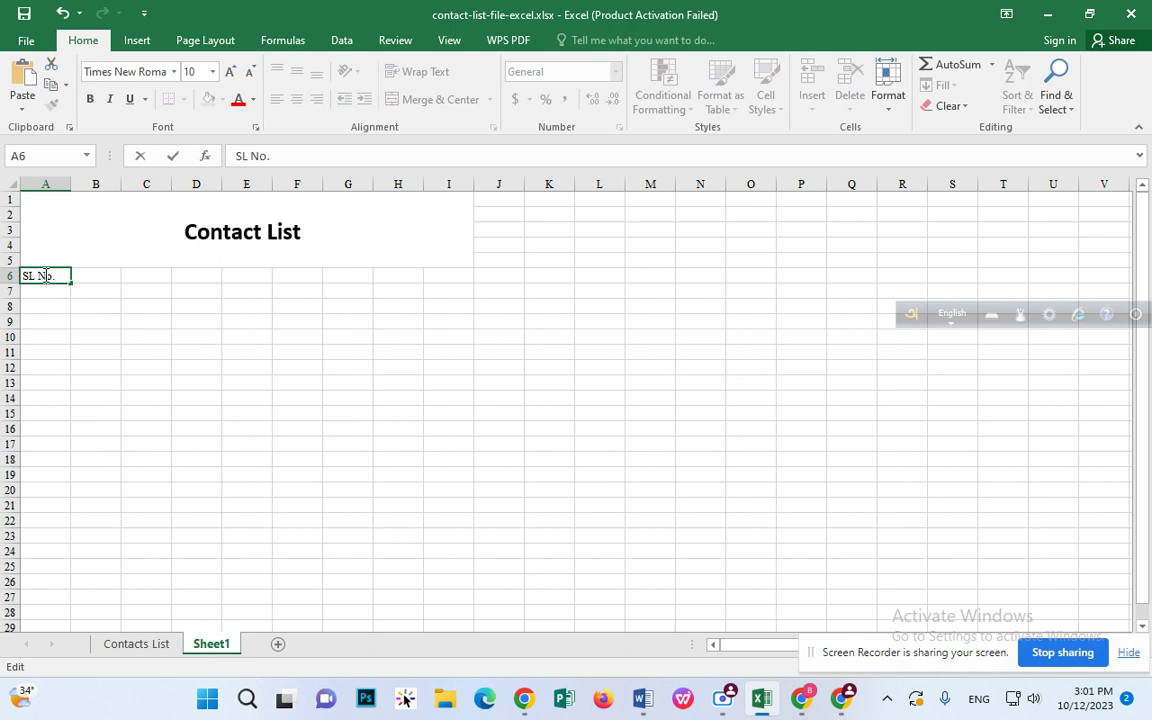
pyautogui.write('No.')
pyautogui.press('Tab')
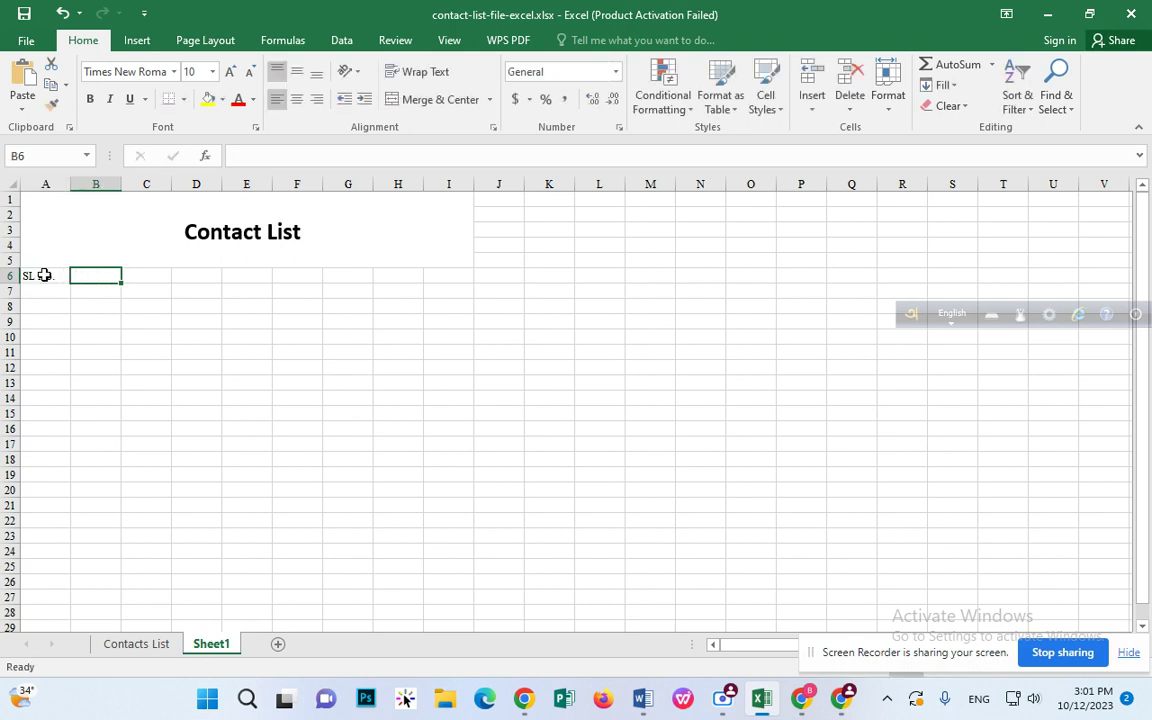
# Step: Enter headings 'Name' in B6, 'WhatsApp Number' in D6 and 'Email Address' in F6
pyautogui.click(147, 276)
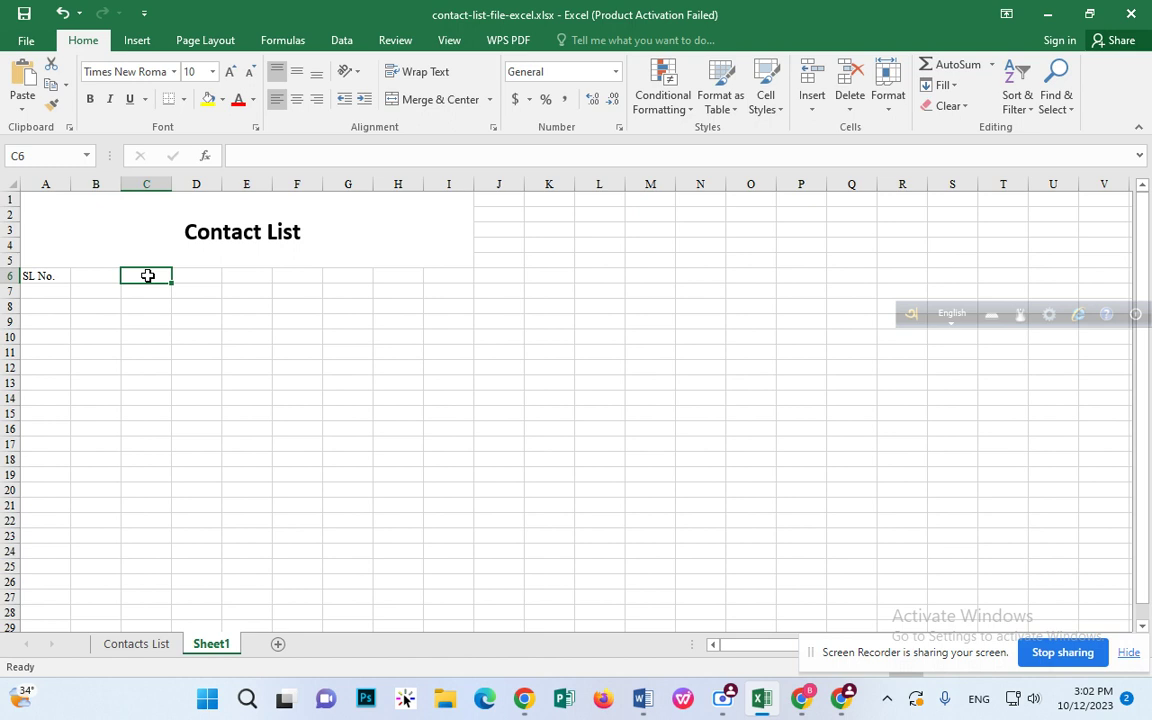
pyautogui.click(112, 276)
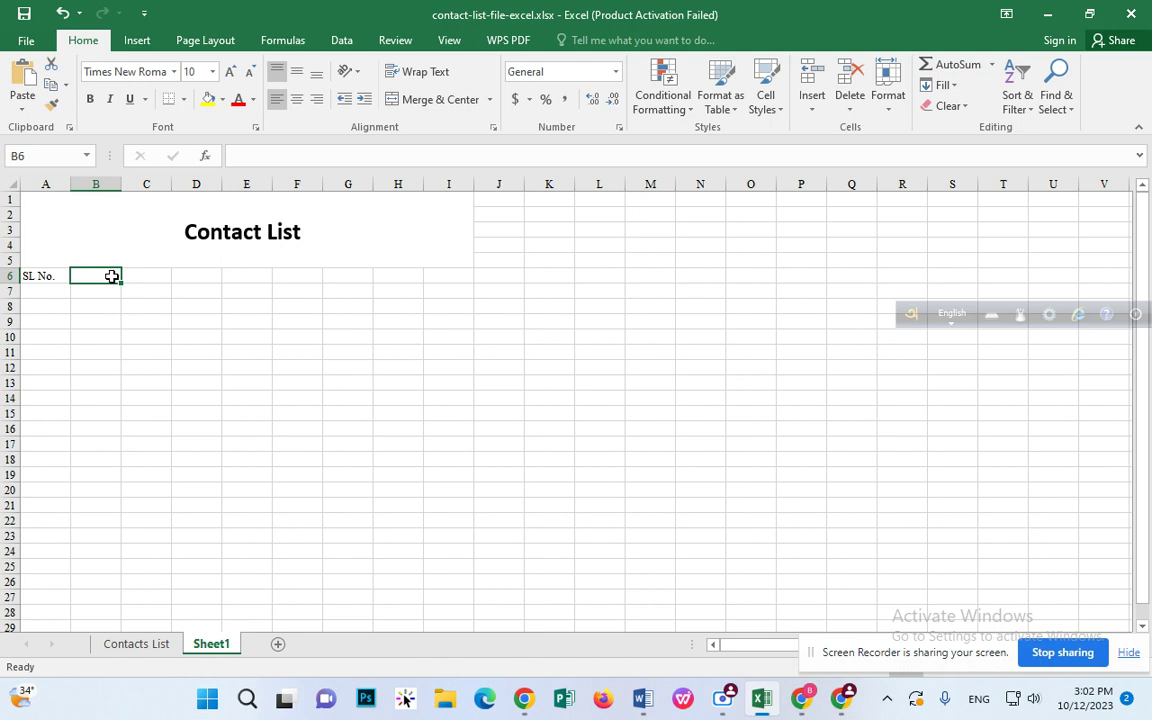
pyautogui.write('name')
pyautogui.press('BackSpace')
pyautogui.press('BackSpace')
pyautogui.press('BackSpace')
pyautogui.press('BackSpace')
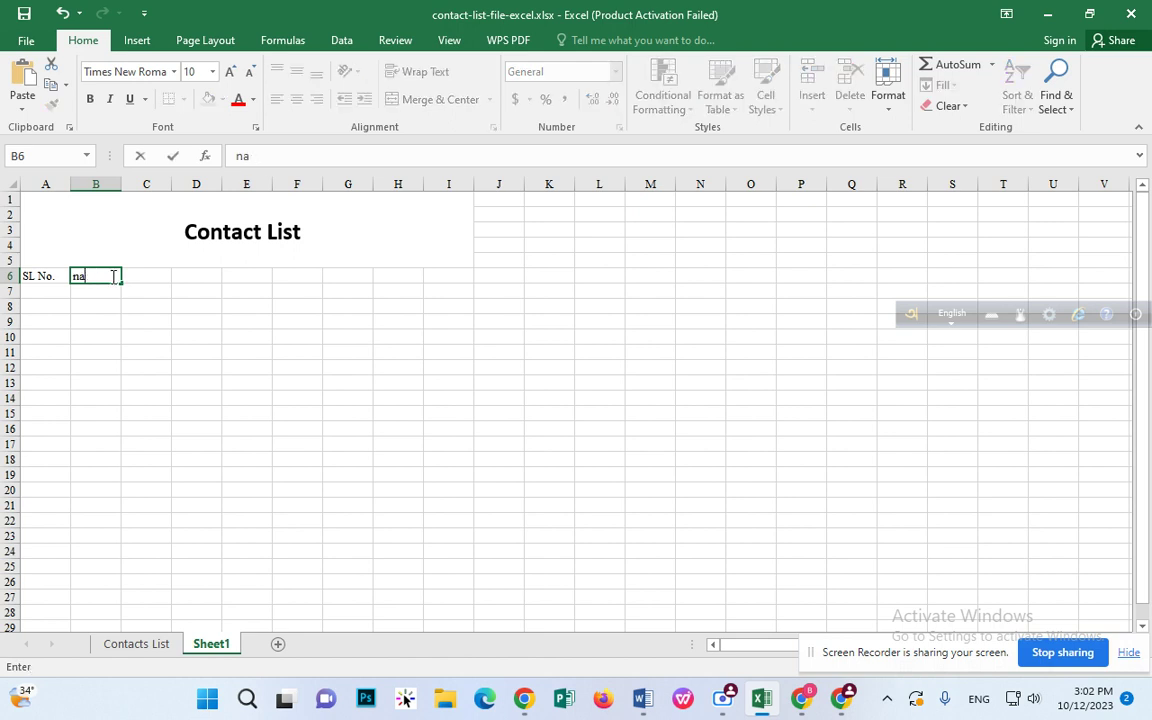
pyautogui.write('Name')
pyautogui.press('Tab')
pyautogui.press('Tab')
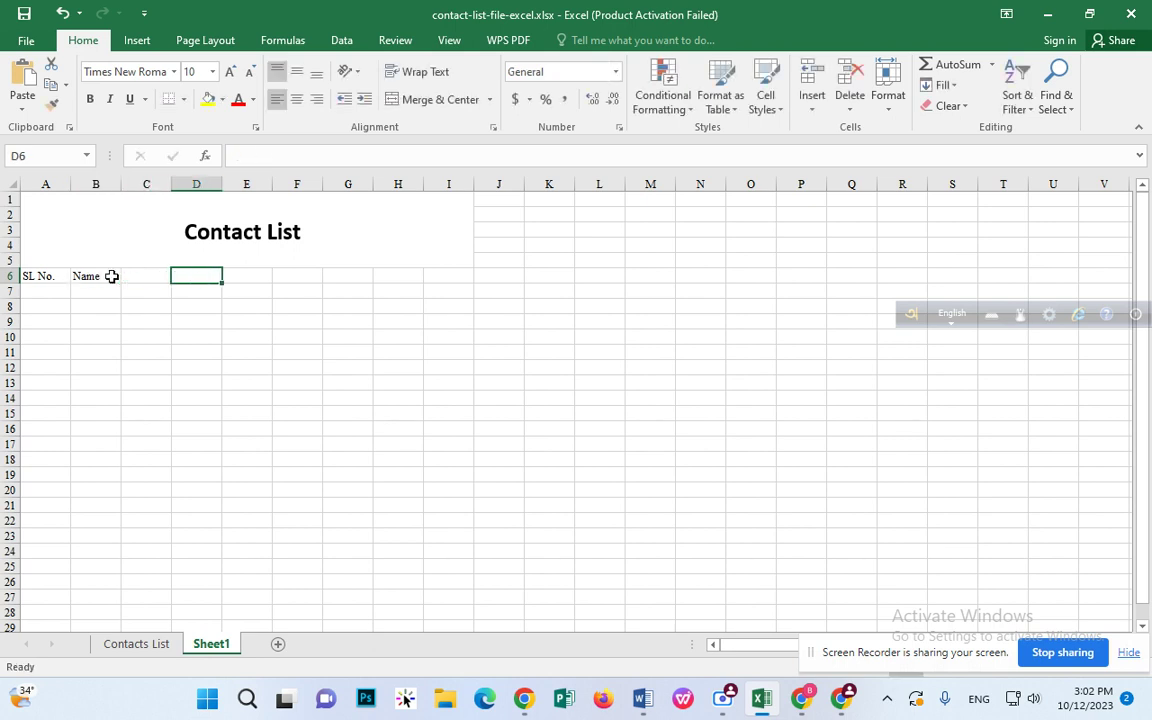
pyautogui.write('What')
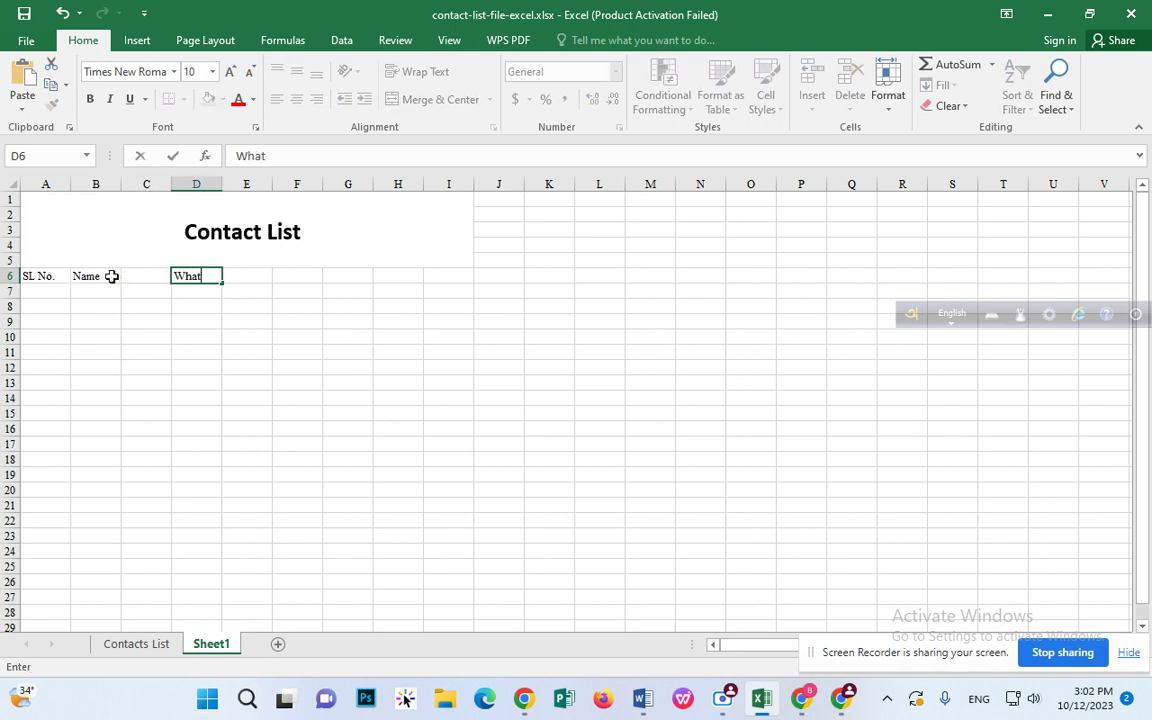
pyautogui.write('sApp Number')
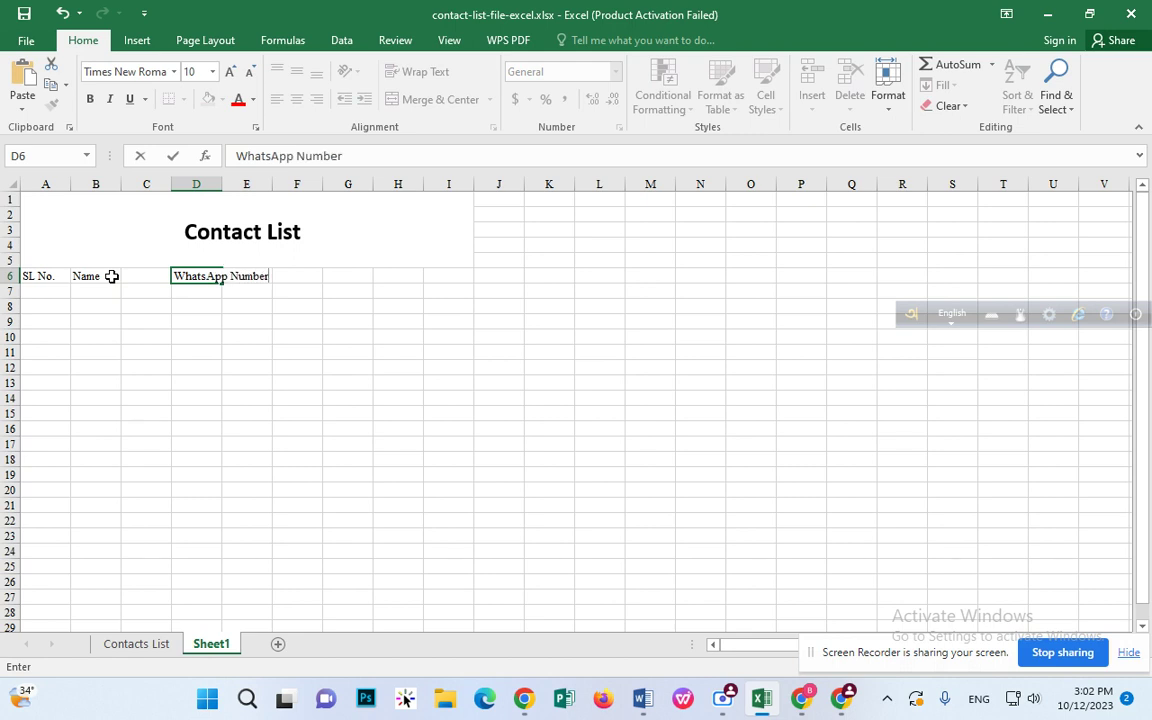
pyautogui.click(313, 279)
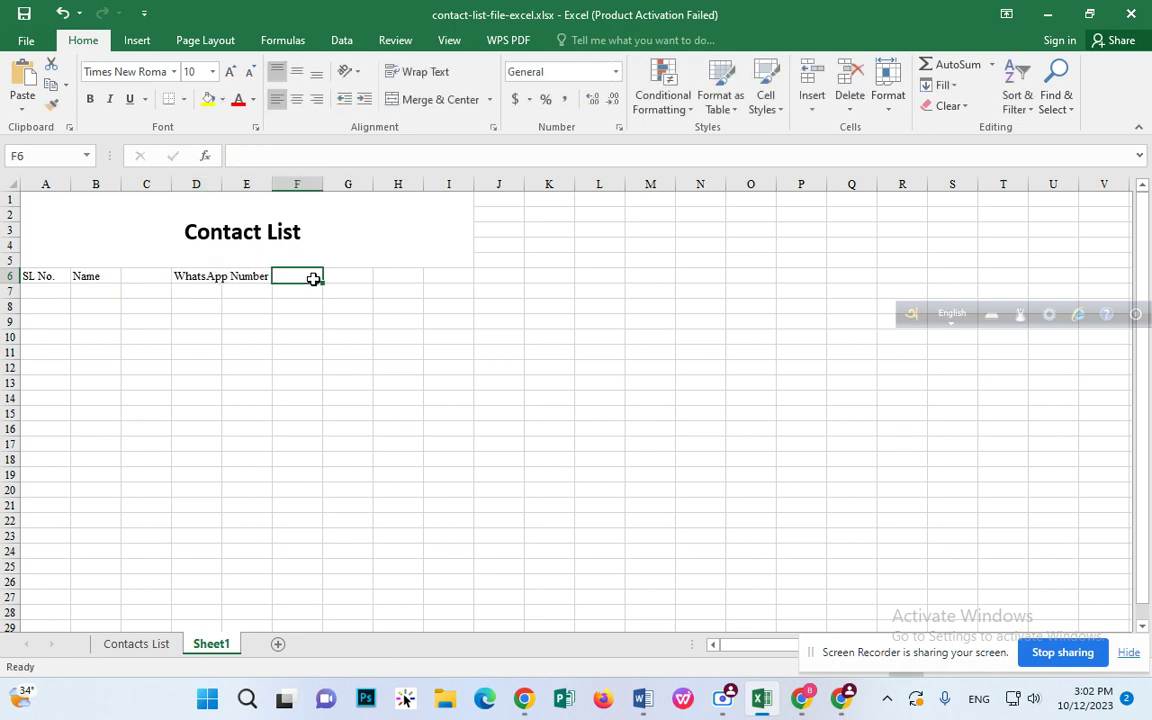
pyautogui.write('Email')
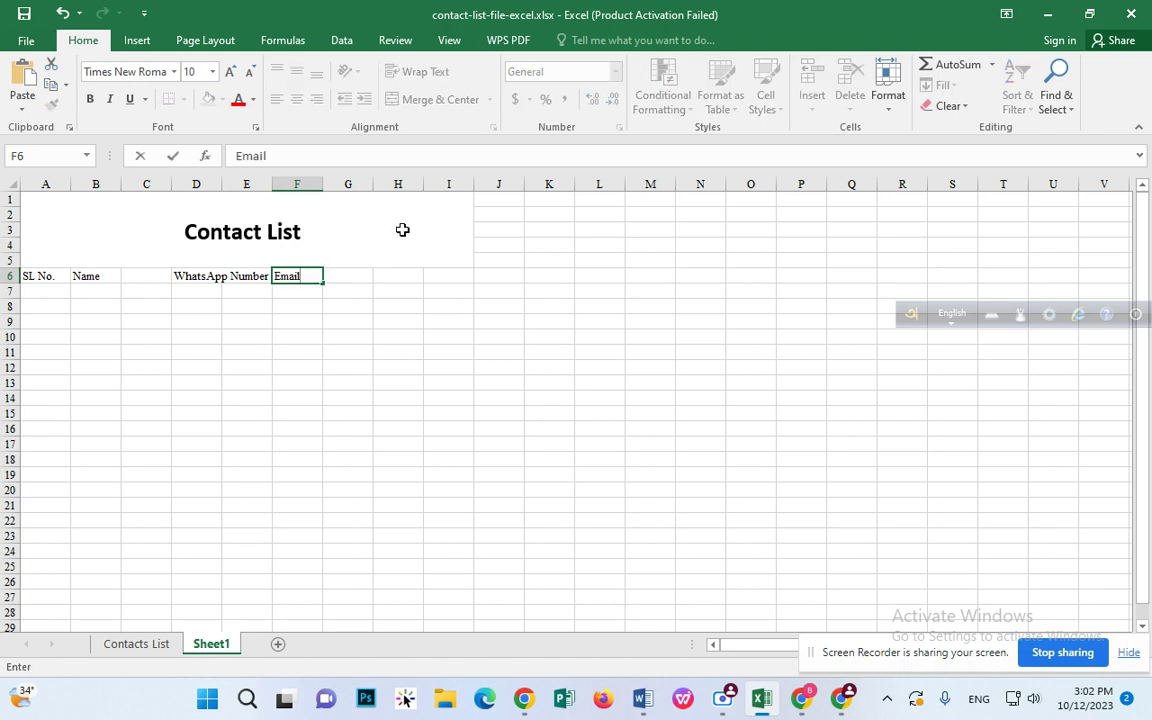
pyautogui.write(' Address')
# Step: Widen column D and merge-centre Name (B6:C6), WhatsApp Number (D6:E6) and Email Address (F6:G6)
pyautogui.click(402, 230)
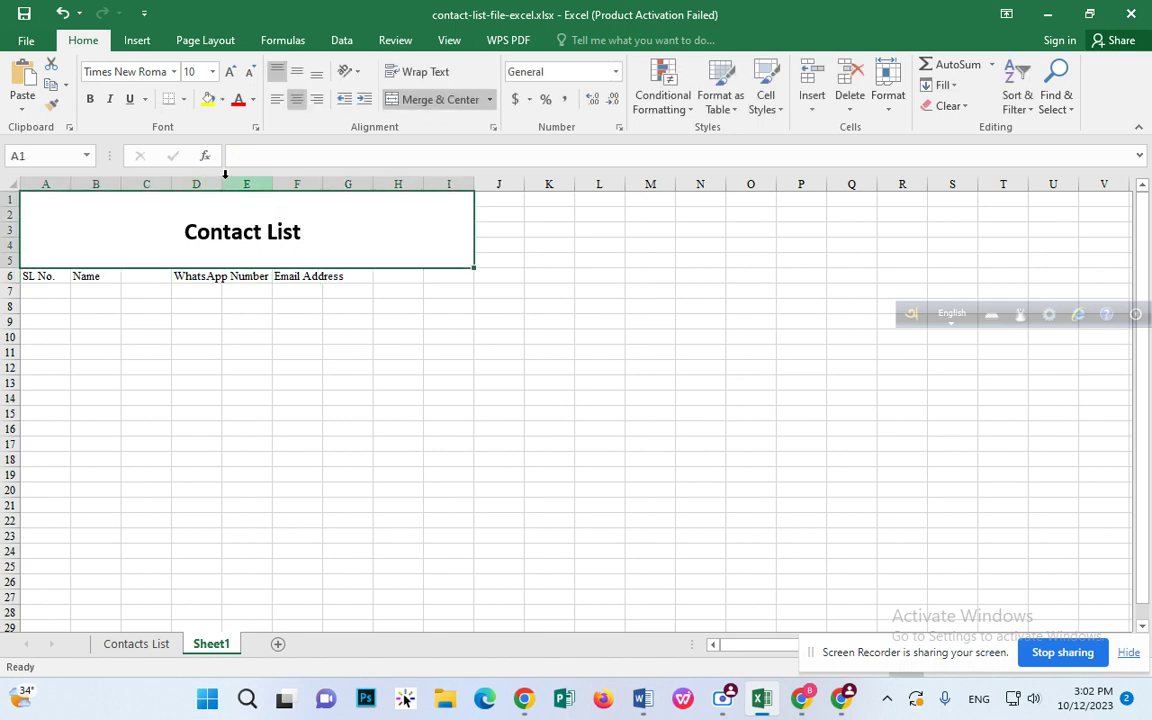
pyautogui.moveTo(224, 183); pyautogui.dragTo(305, 177)
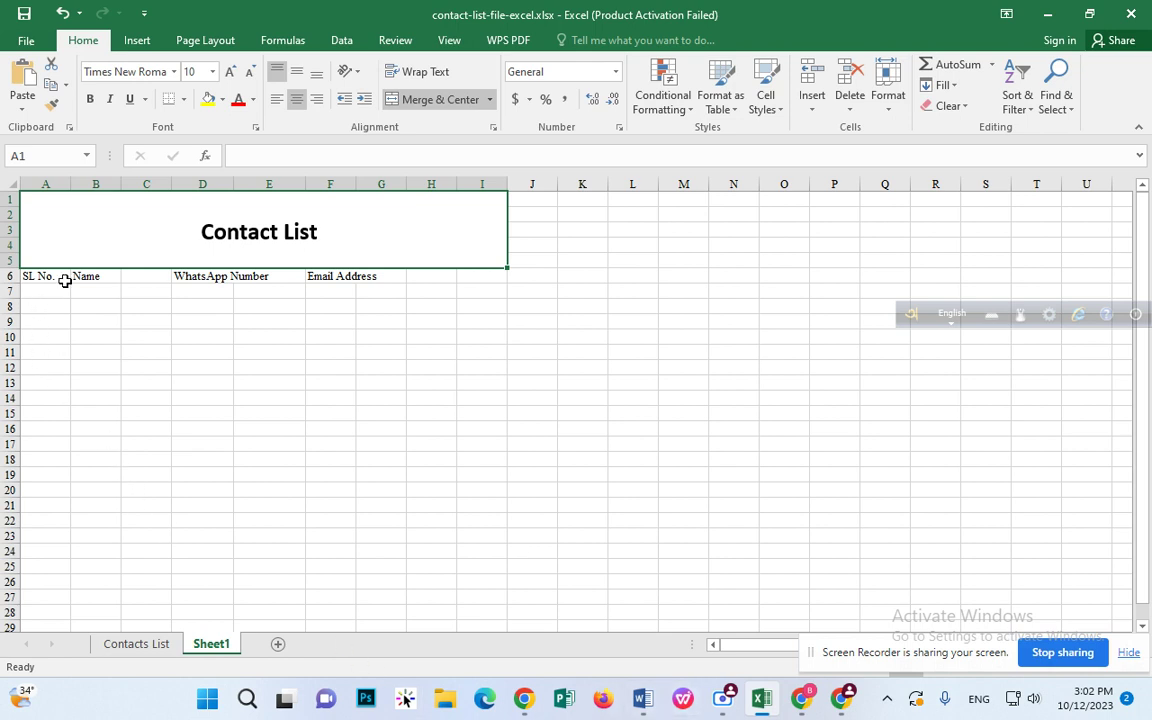
pyautogui.moveTo(88, 281); pyautogui.dragTo(128, 281)
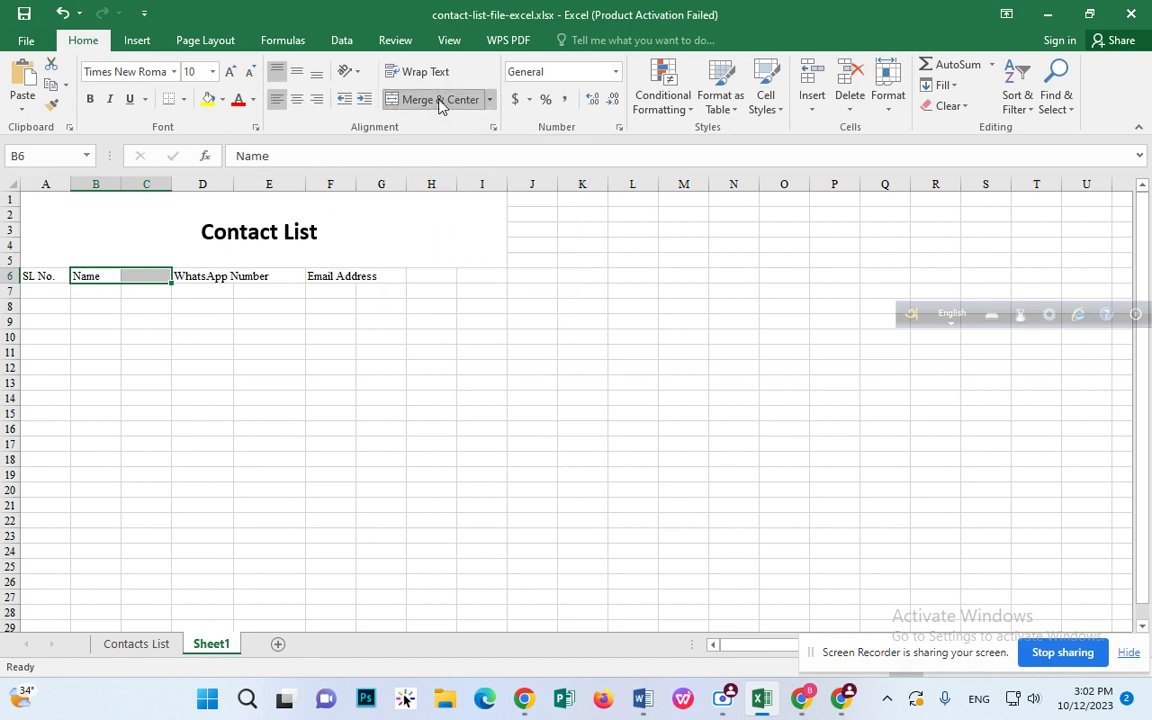
pyautogui.click(440, 100)
pyautogui.moveTo(185, 276); pyautogui.dragTo(370, 276)
pyautogui.click(449, 103)
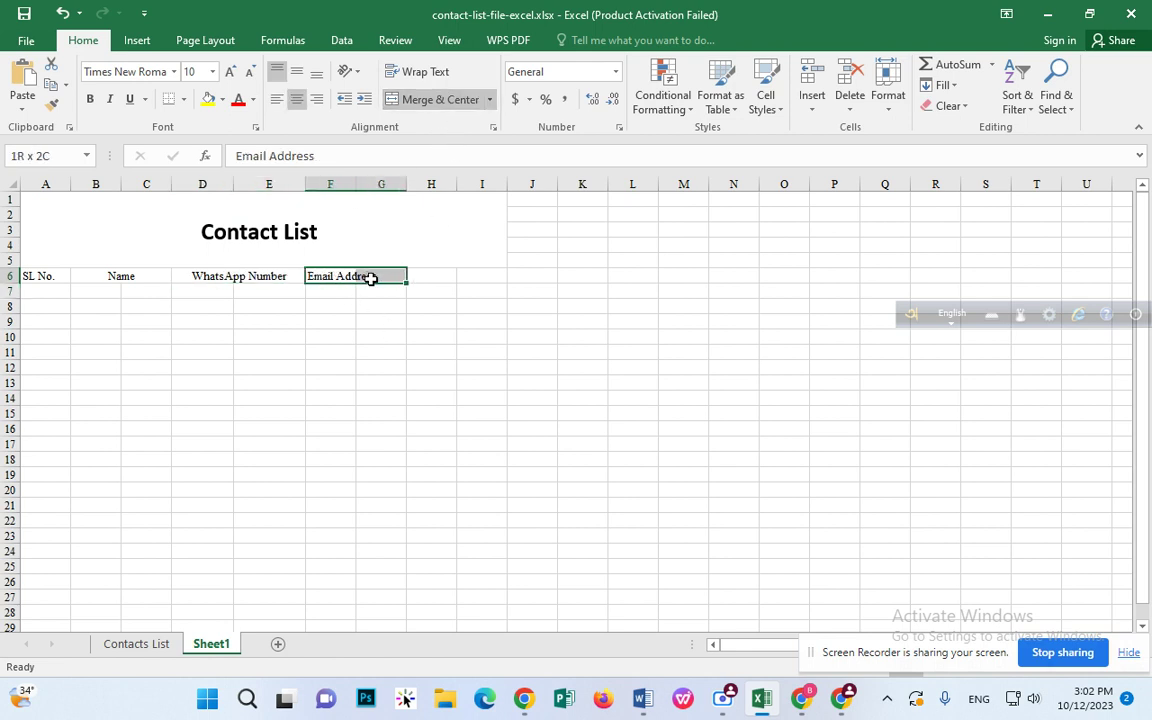
pyautogui.click(457, 105)
pyautogui.click(470, 245)
pyautogui.click(127, 319)
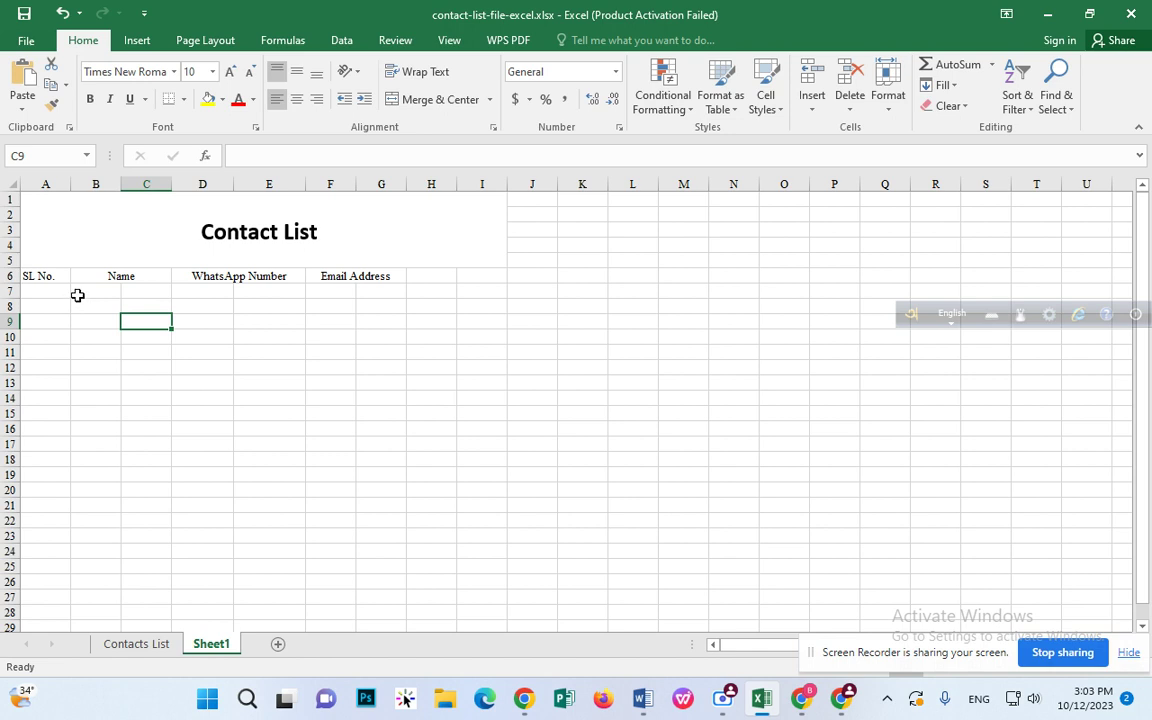
# Step: Merge B7:C7 under Name and fill the merged cell down to row 25
pyautogui.click(90, 289)
pyautogui.moveTo(90, 289); pyautogui.dragTo(136, 290)
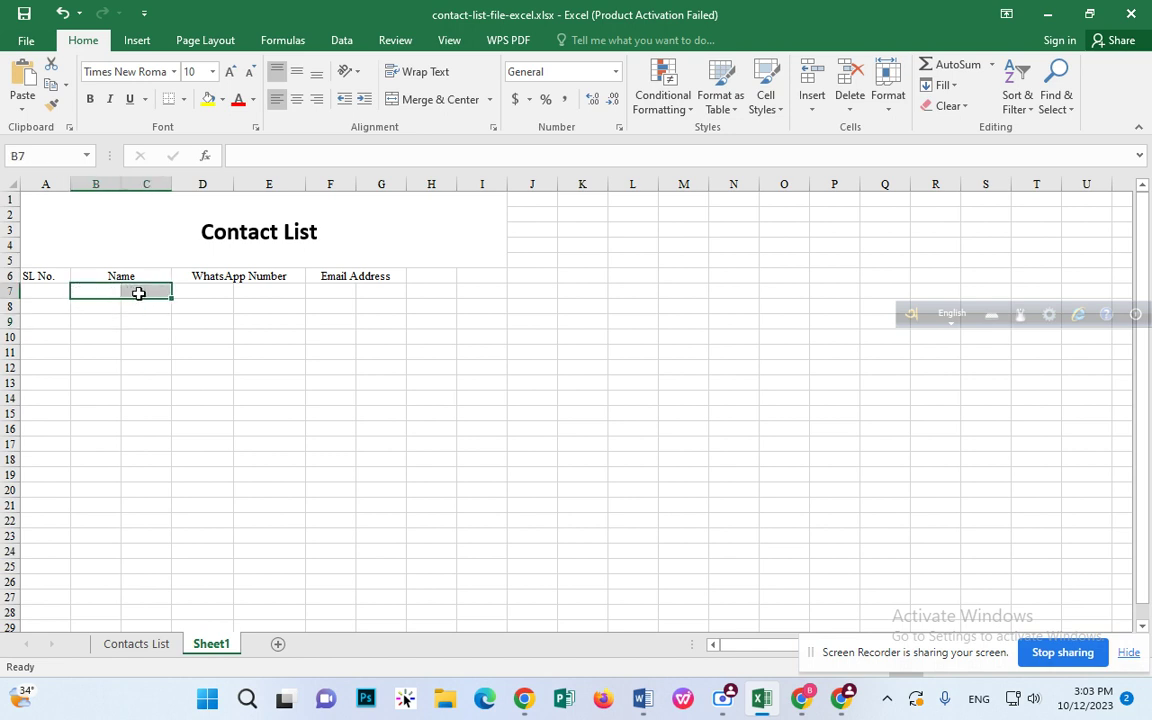
pyautogui.click(416, 100)
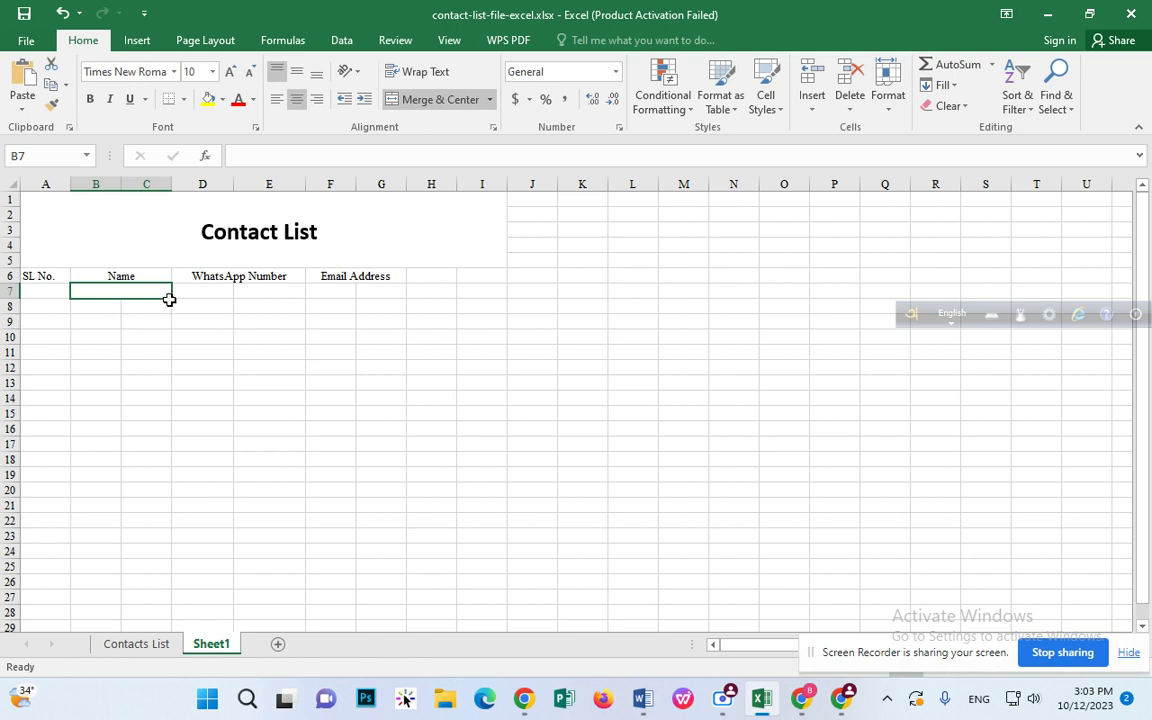
pyautogui.click(190, 310)
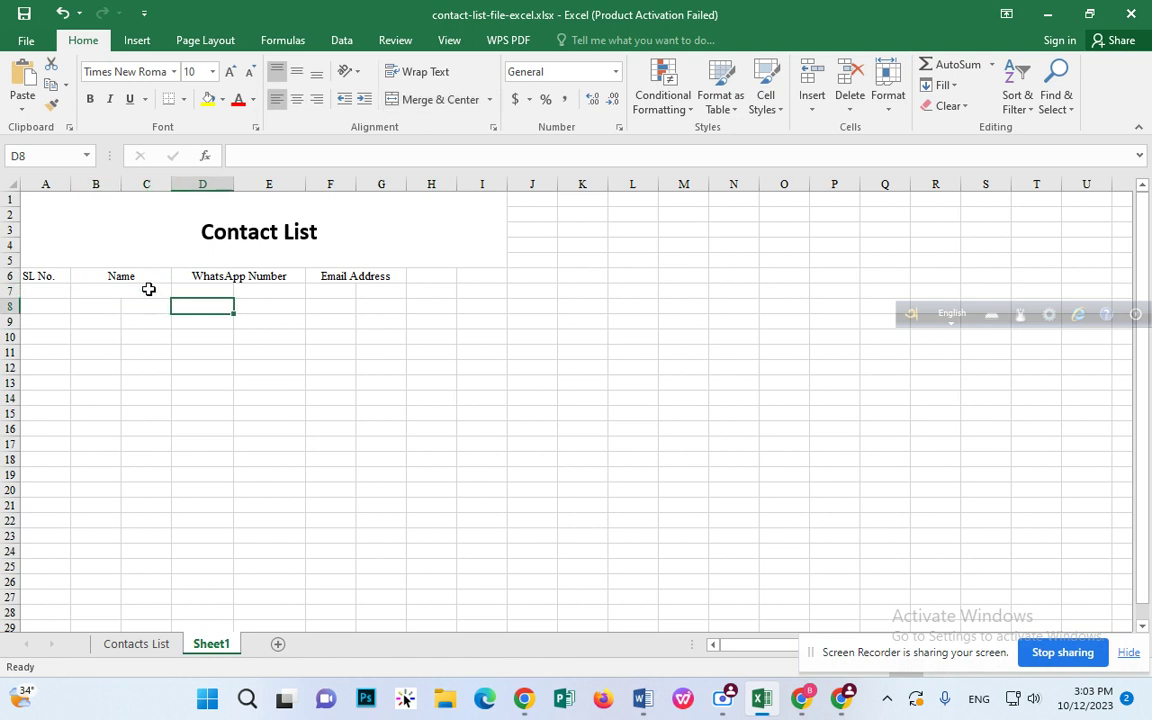
pyautogui.click(152, 290)
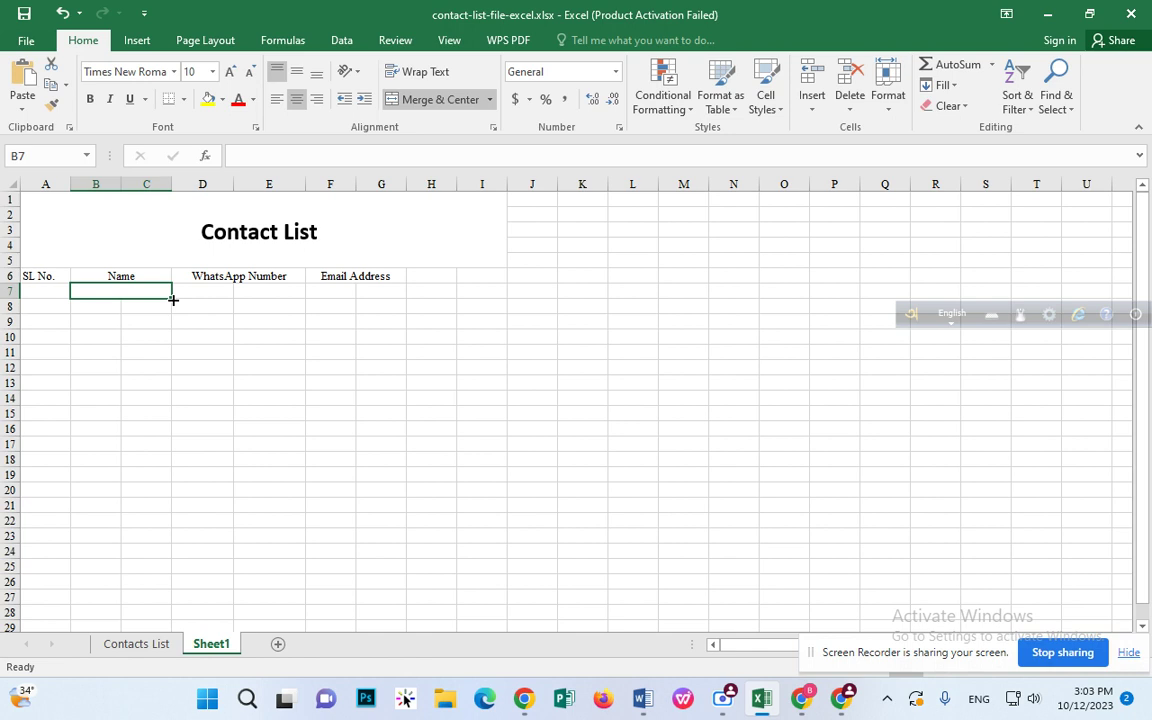
pyautogui.moveTo(173, 299); pyautogui.dragTo(173, 299)
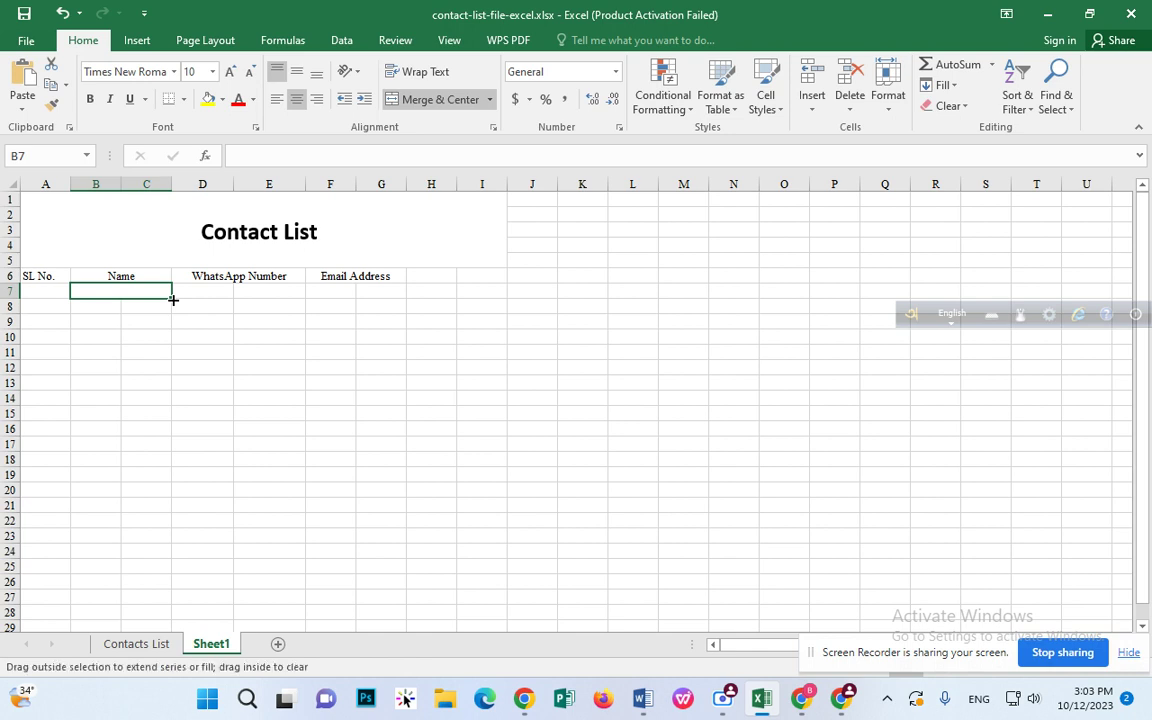
pyautogui.moveTo(173, 299); pyautogui.dragTo(173, 569)
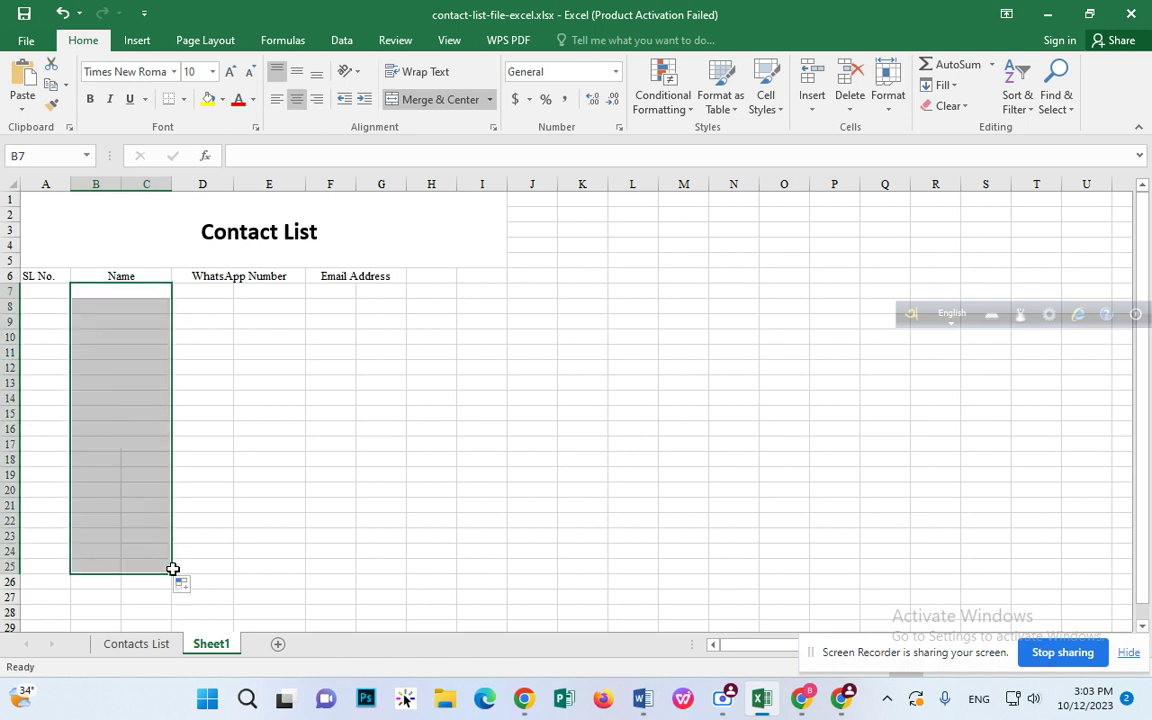
pyautogui.click(206, 484)
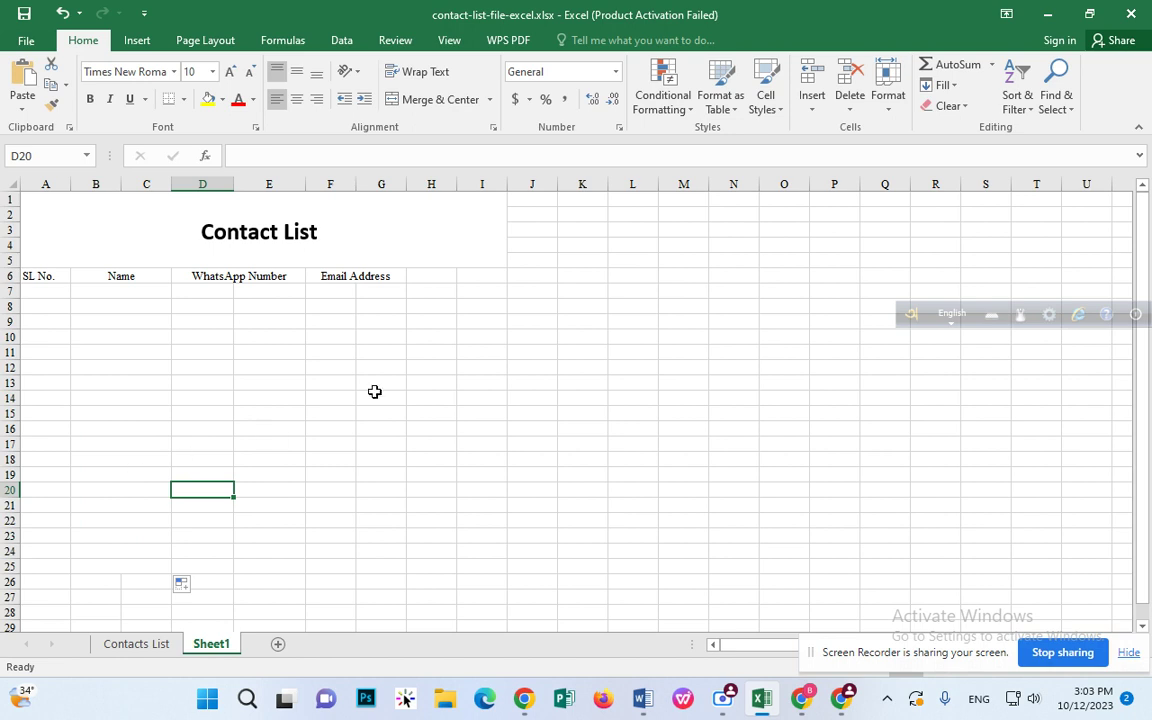
# Step: Merge D7:E7 under WhatsApp Number and fill it down to row 25
pyautogui.moveTo(187, 291); pyautogui.dragTo(265, 291)
pyautogui.click(410, 99)
pyautogui.click(313, 291)
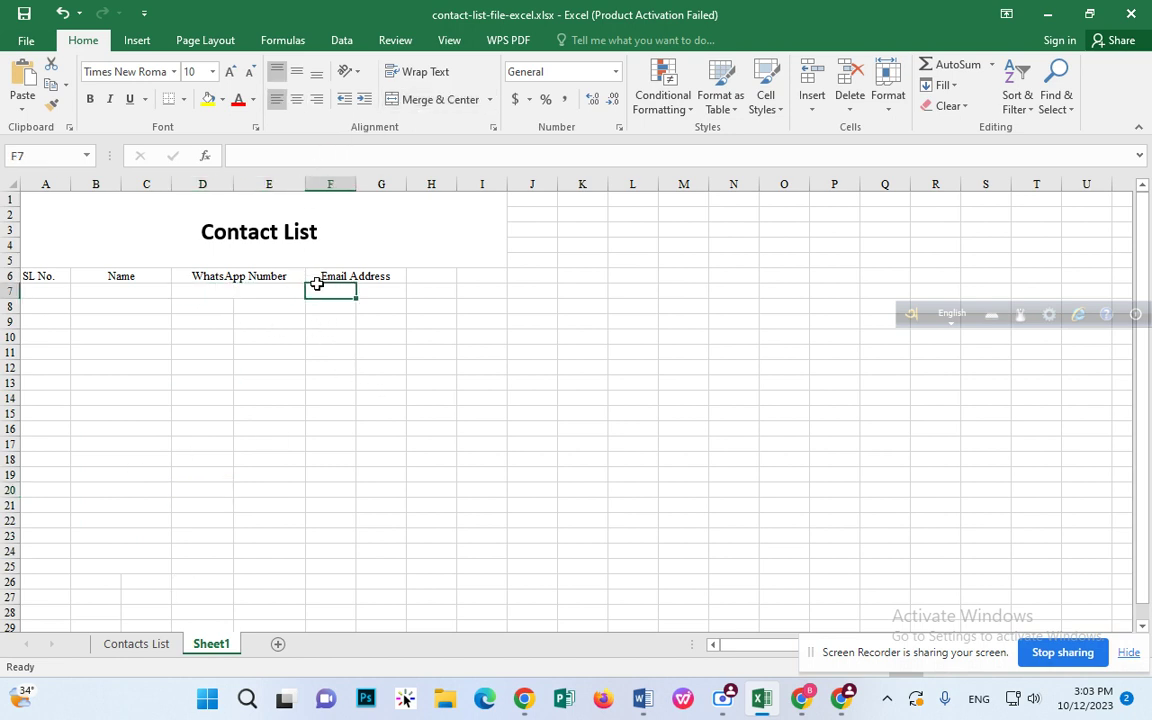
pyautogui.click(255, 291)
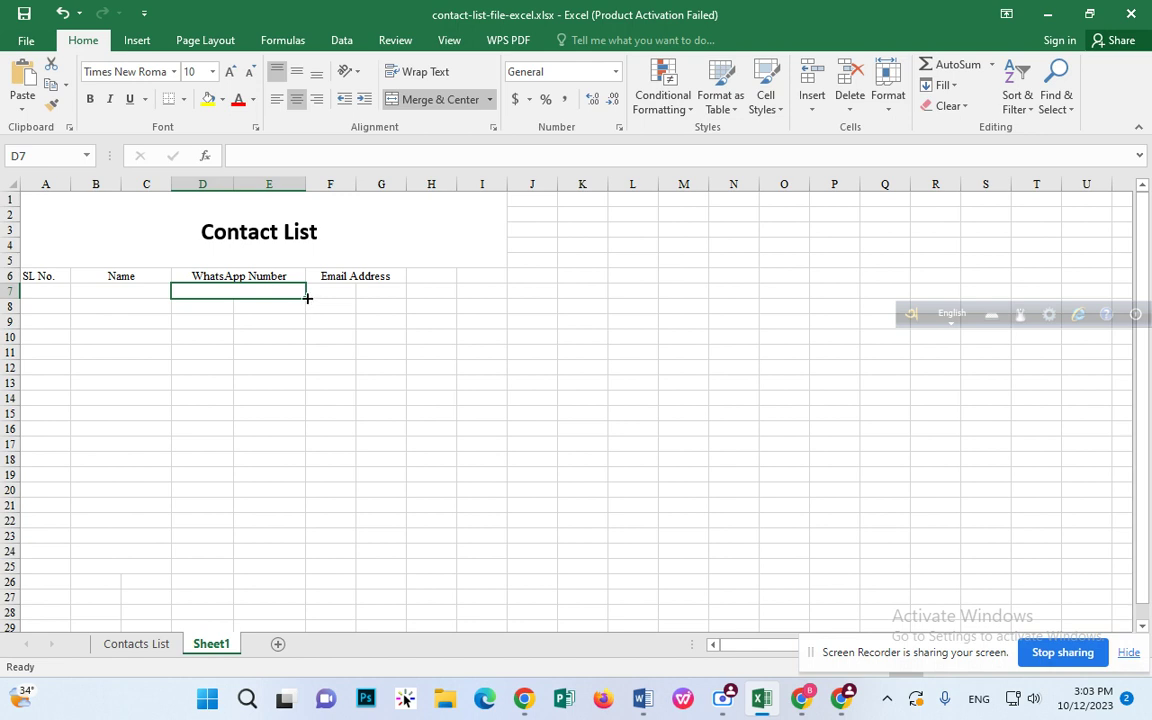
pyautogui.moveTo(307, 298); pyautogui.dragTo(325, 576)
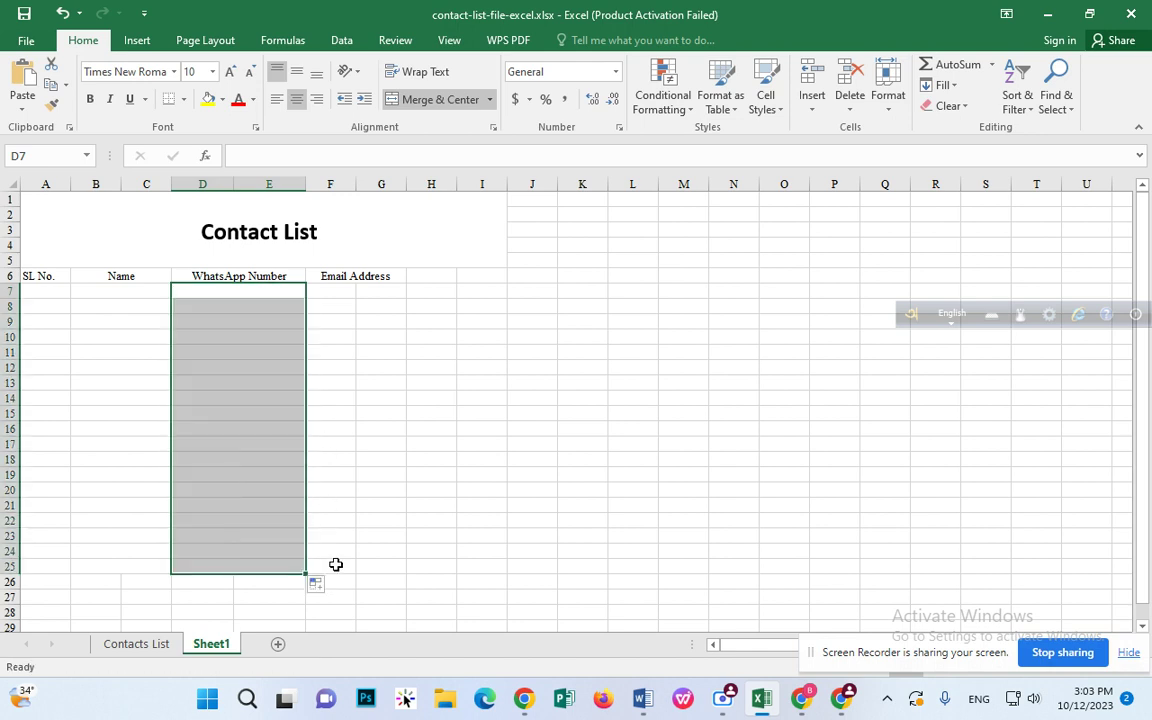
# Step: Merge F7:G7 under Email Address and fill it down to row 25
pyautogui.click(329, 289)
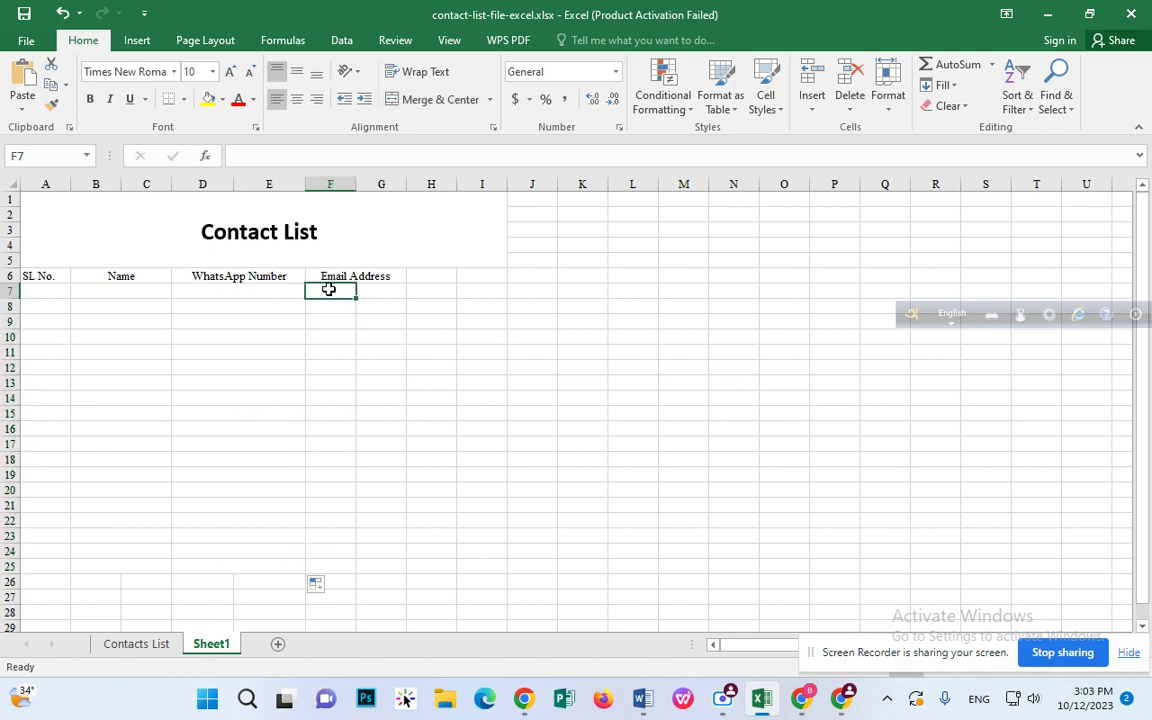
pyautogui.moveTo(329, 289); pyautogui.dragTo(370, 290)
pyautogui.click(435, 101)
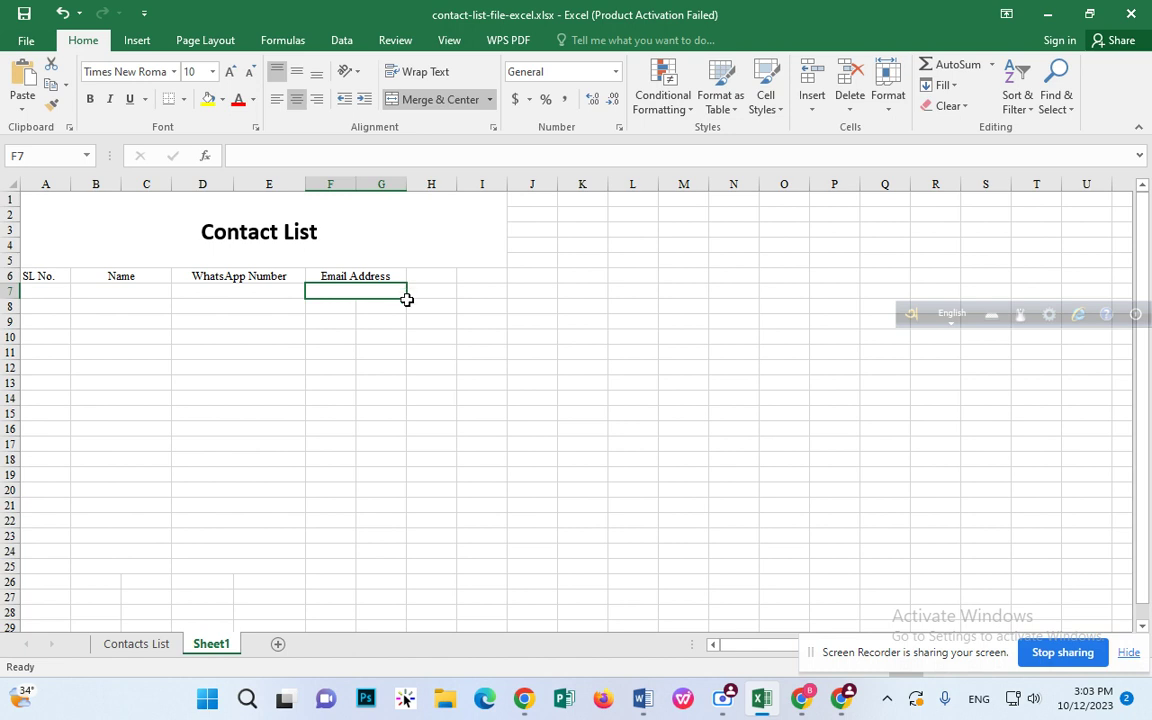
pyautogui.moveTo(408, 298); pyautogui.dragTo(402, 571)
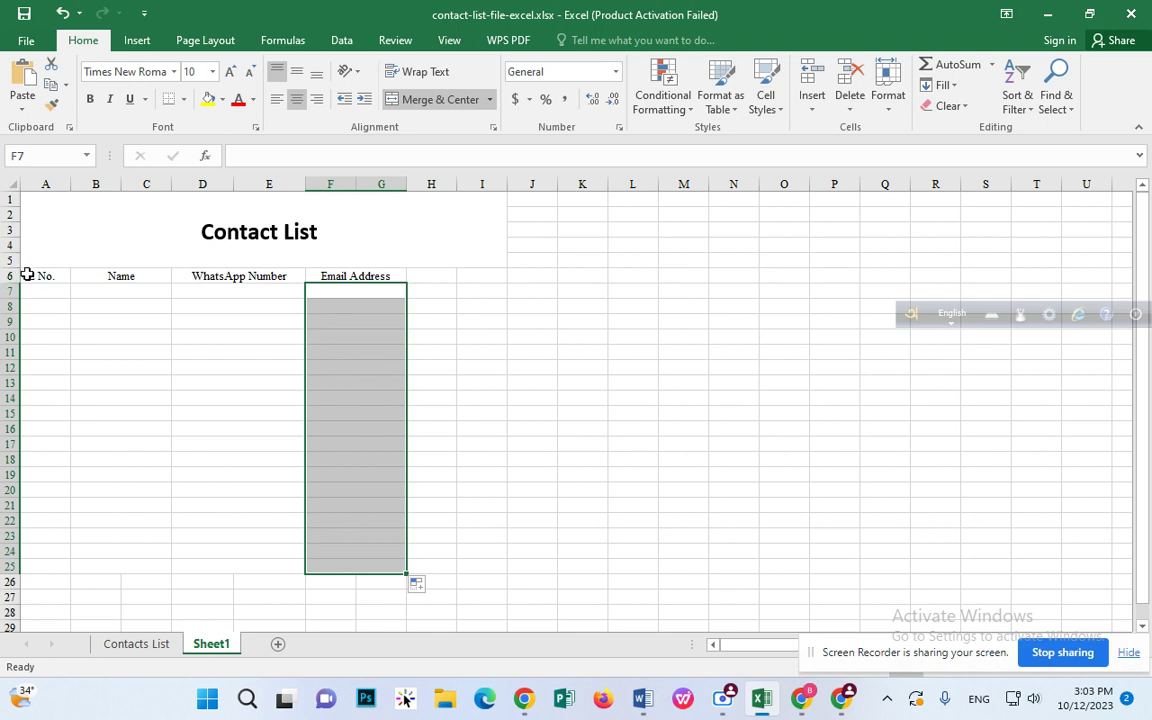
pyautogui.moveTo(26, 272); pyautogui.dragTo(374, 578)
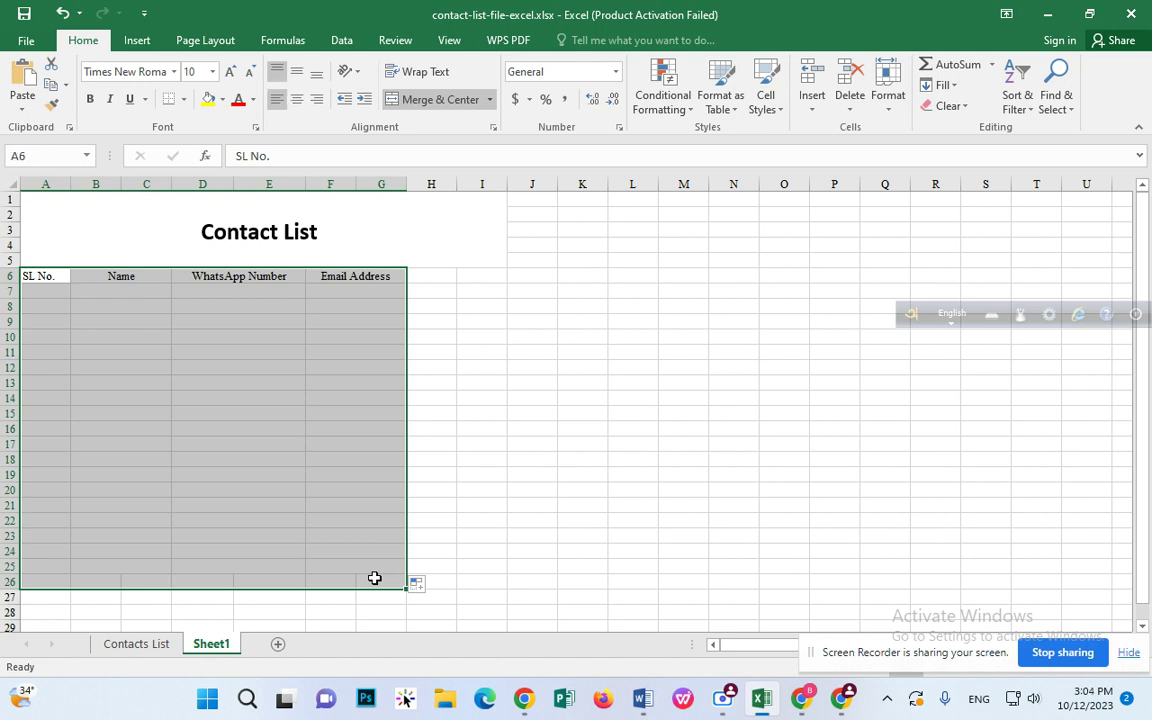
# Step: Apply All Borders to the A6:G26 contact table
pyautogui.click(184, 100)
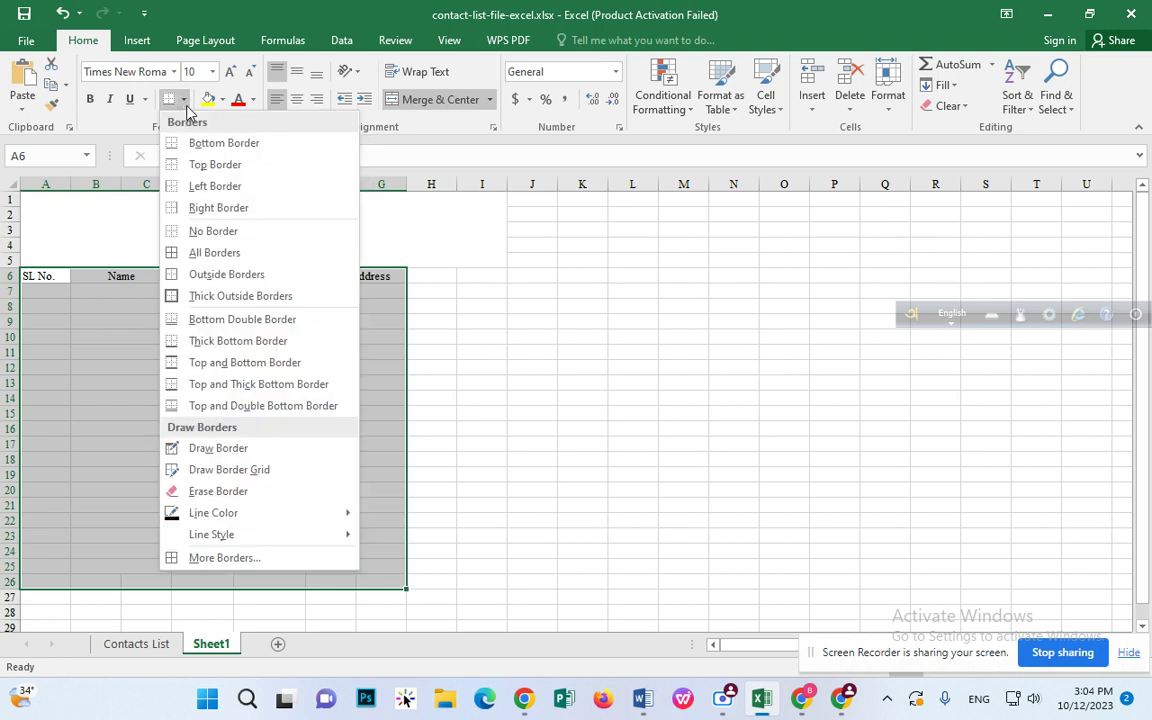
pyautogui.click(214, 253)
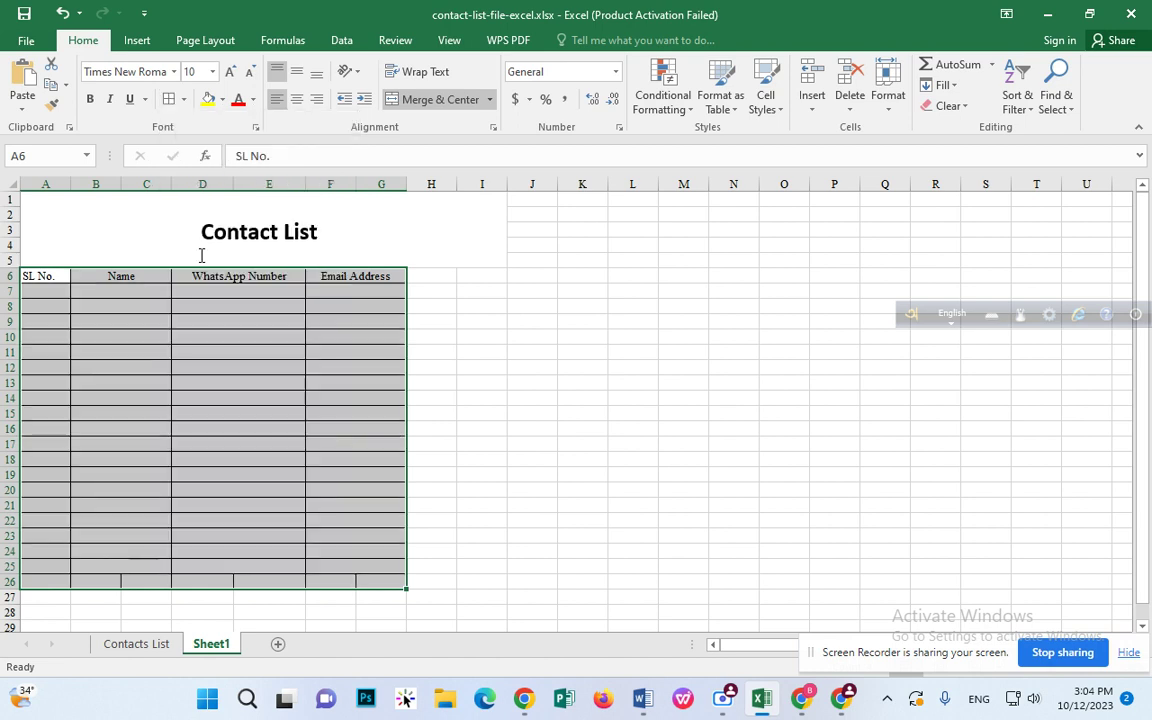
pyautogui.scroll(-3, 440, 350)
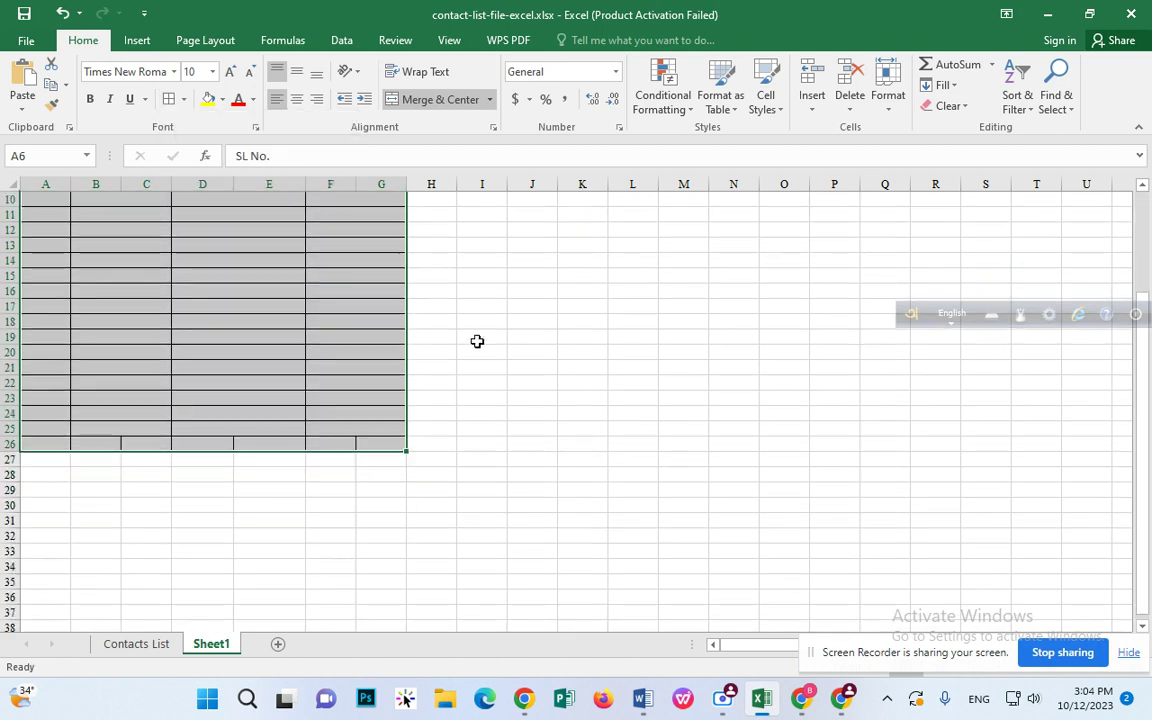
# Step: Extend the merged Name, WhatsApp Number and Email Address cells from row 25 into row 26
pyautogui.click(506, 356)
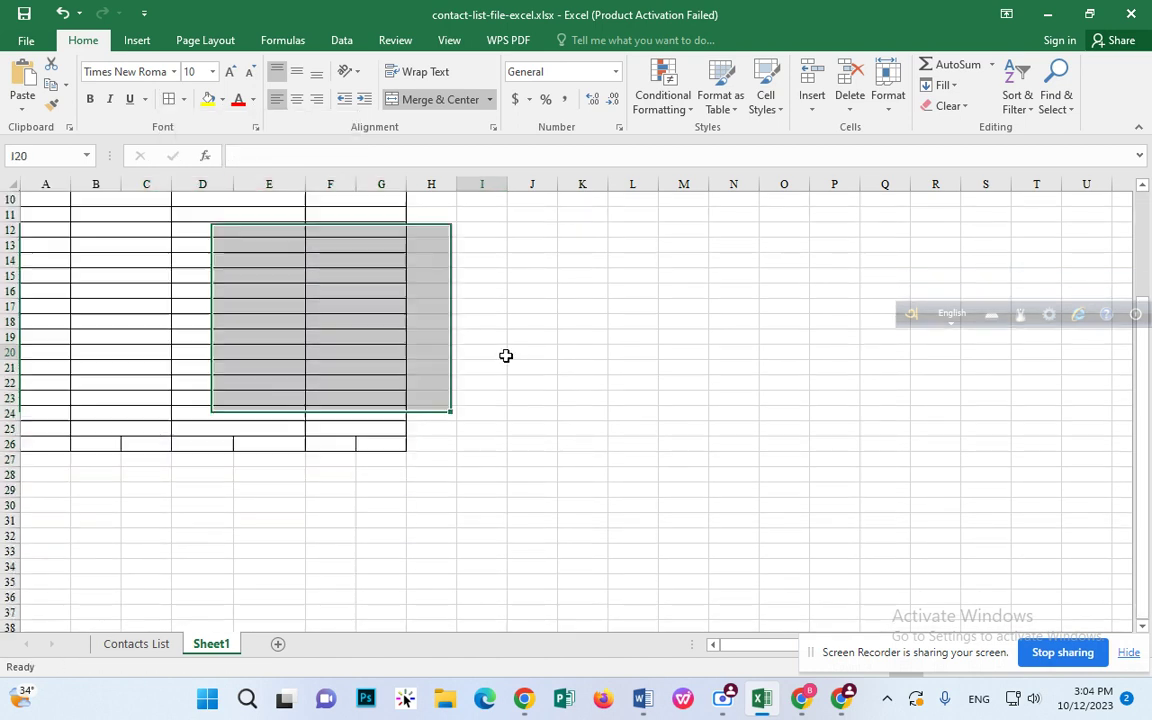
pyautogui.click(102, 430)
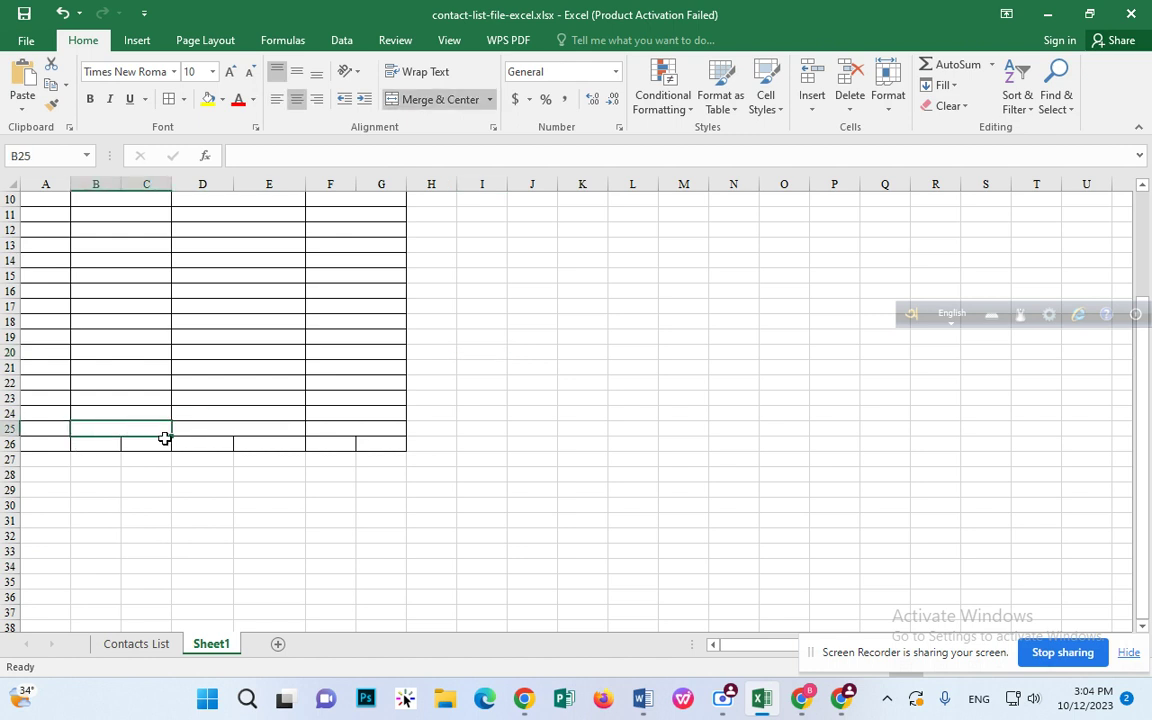
pyautogui.moveTo(170, 433); pyautogui.dragTo(170, 452)
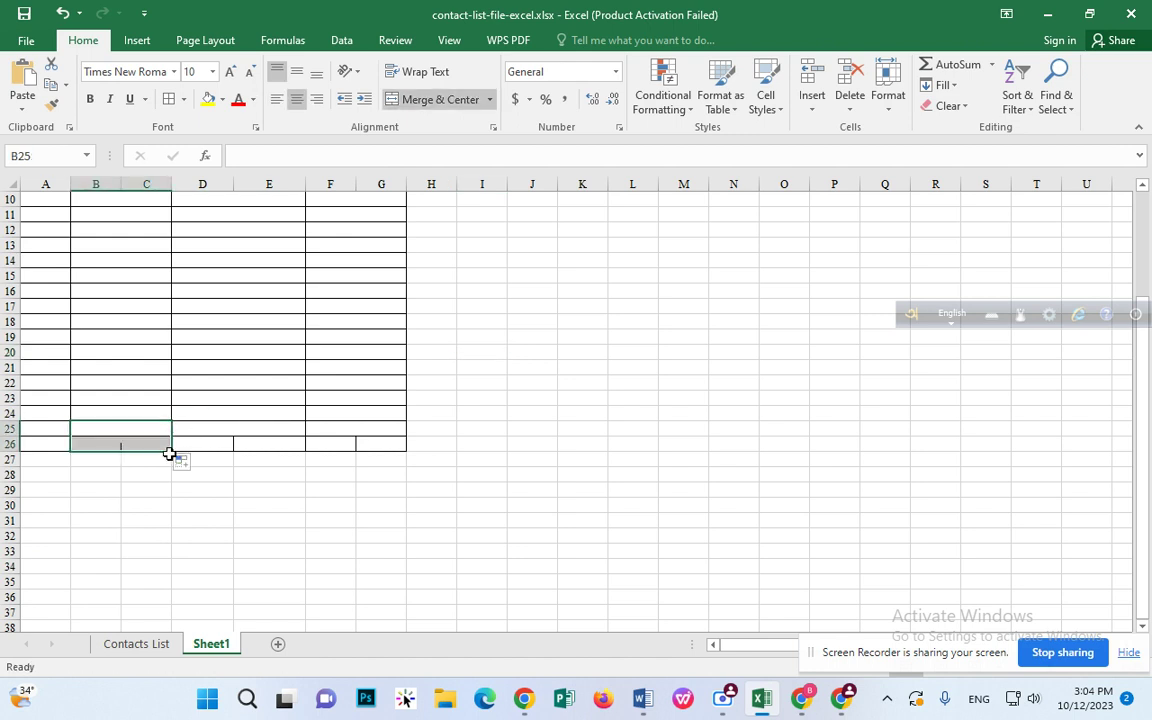
pyautogui.click(277, 429)
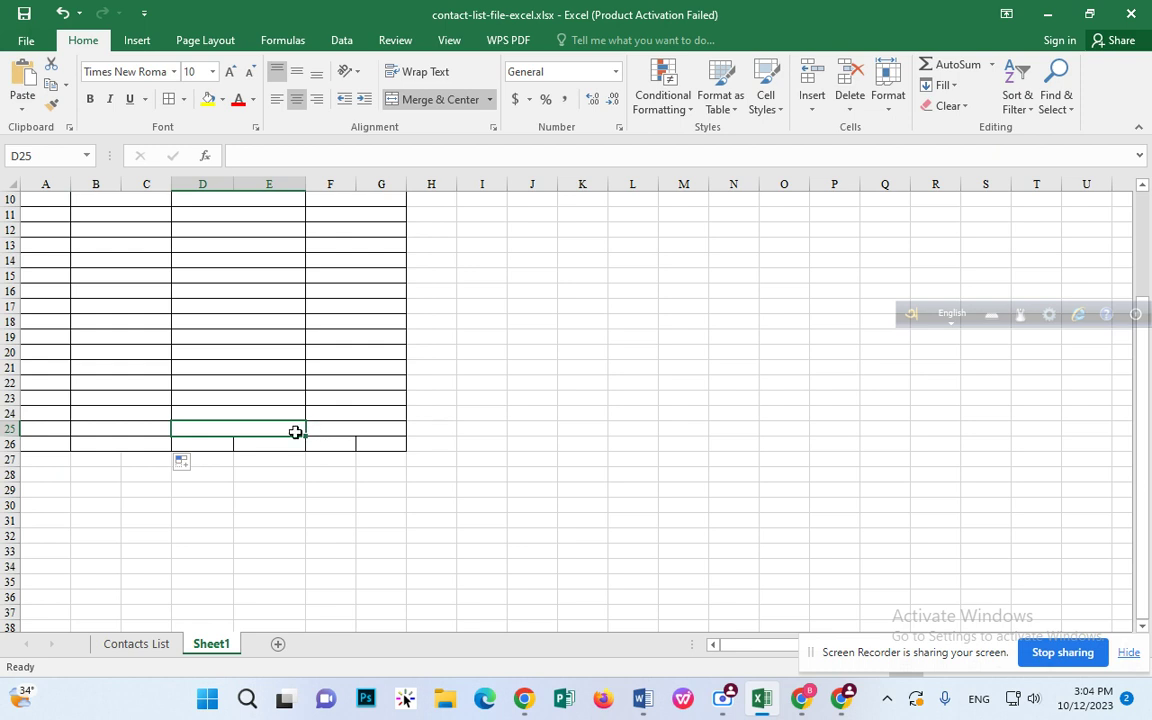
pyautogui.moveTo(306, 438); pyautogui.dragTo(308, 454)
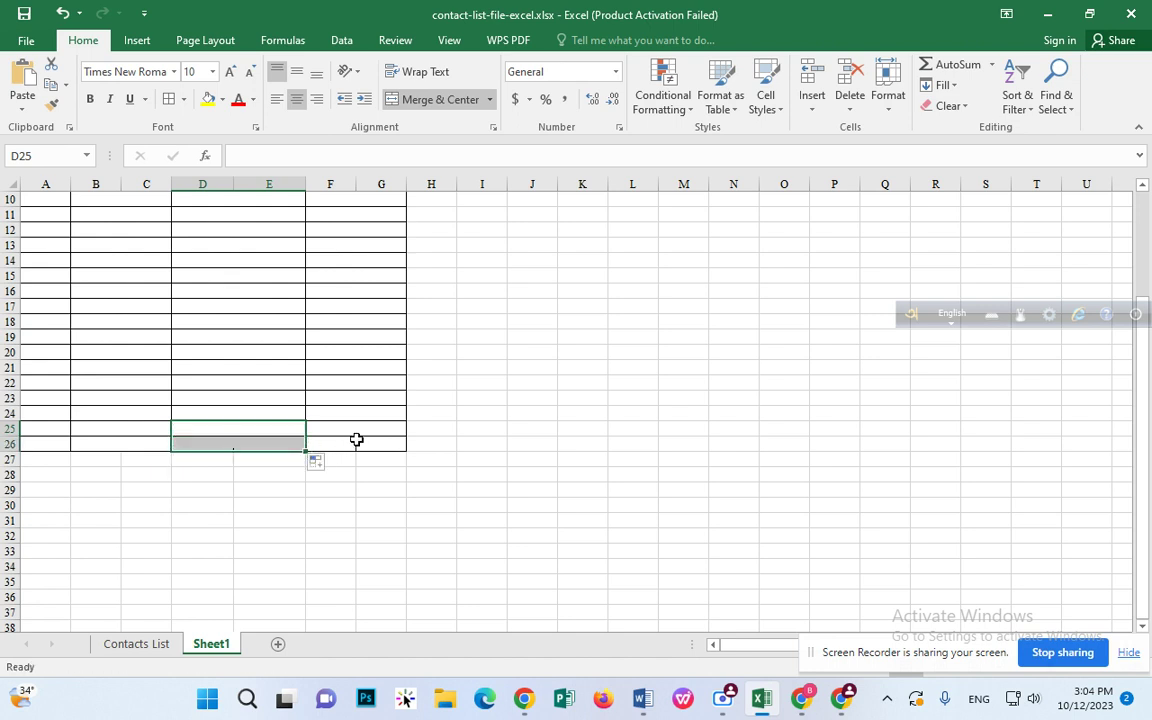
pyautogui.click(382, 428)
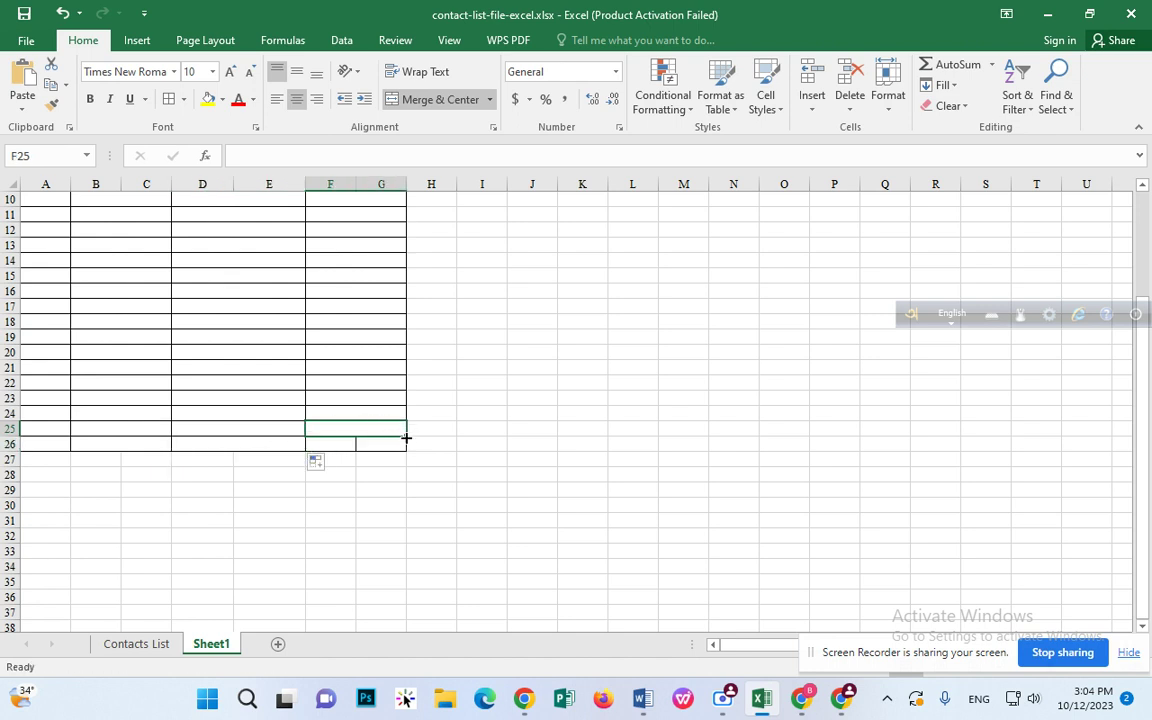
pyautogui.moveTo(408, 438); pyautogui.dragTo(406, 446)
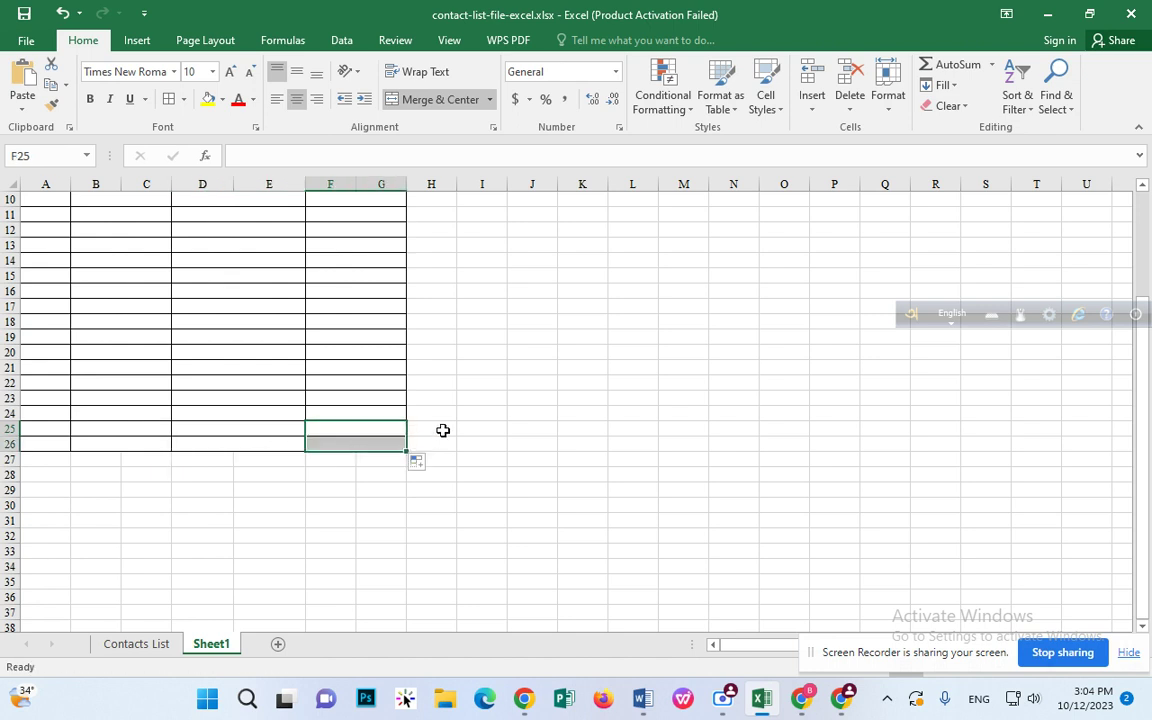
# Step: Scroll back up and select cell A7 under SL No
pyautogui.scroll(1, 439, 430)
pyautogui.scroll(3, 439, 430)
pyautogui.click(45, 293)
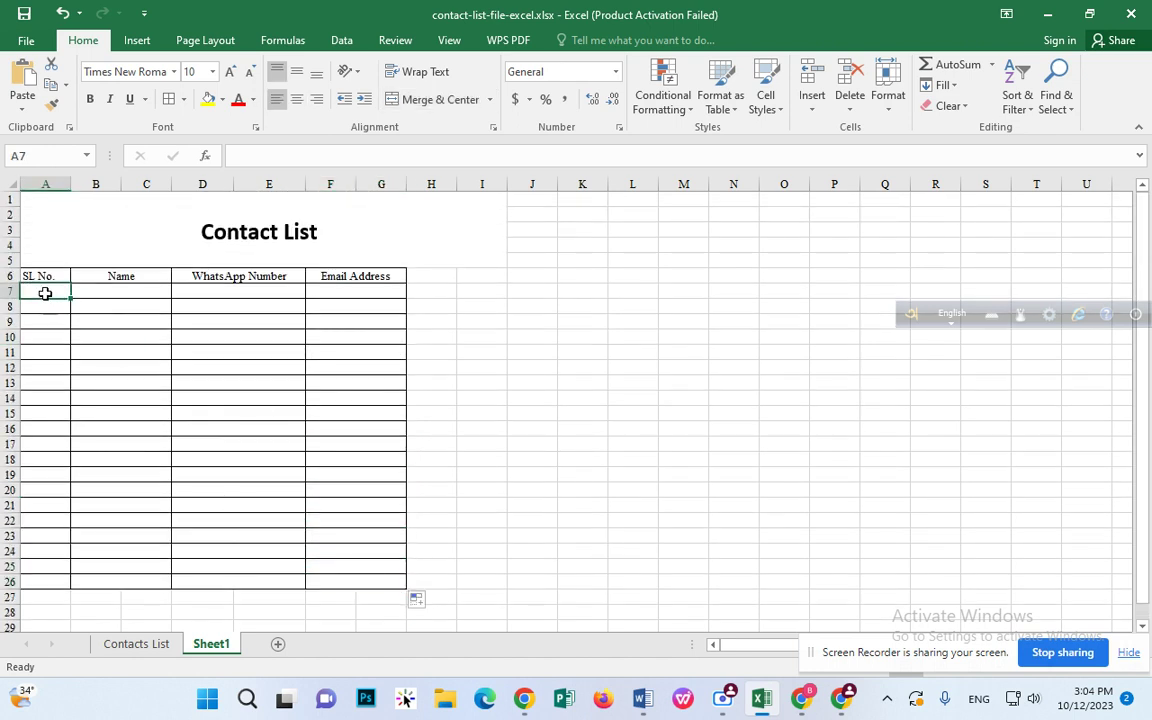
# Step: Enter 1 as the first serial number in cell A7
pyautogui.write('1')
pyautogui.click(93, 274)
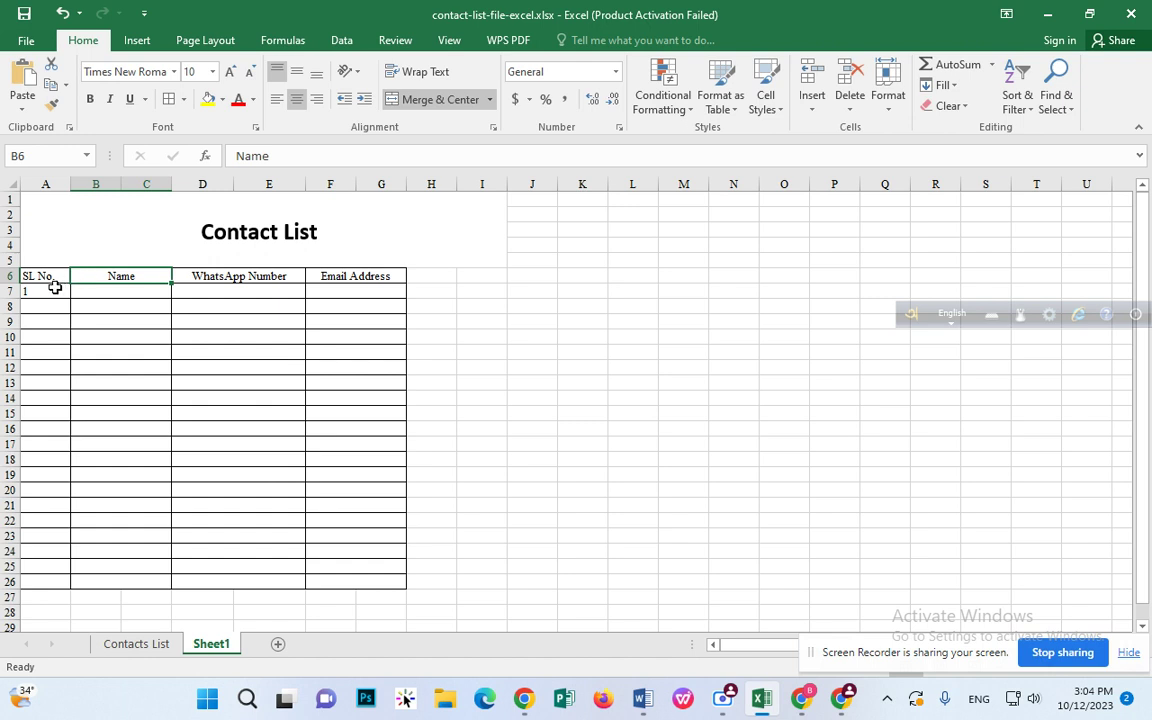
pyautogui.click(53, 291)
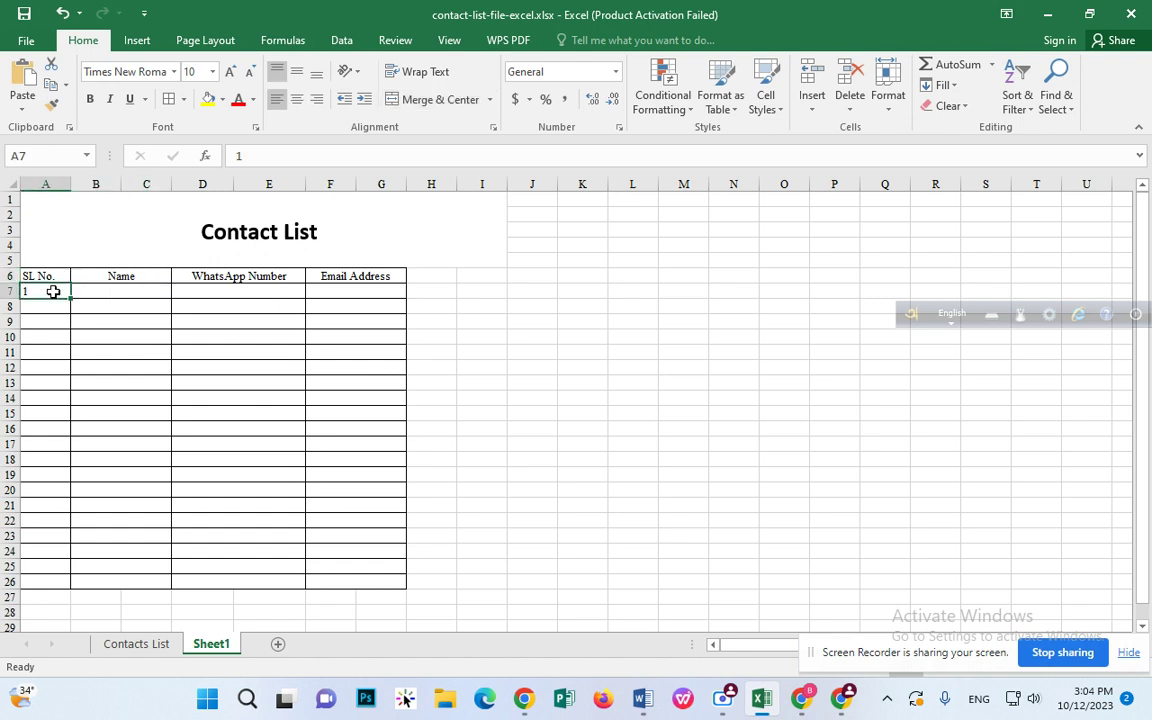
pyautogui.doubleClick(53, 291)
pyautogui.click(137, 314)
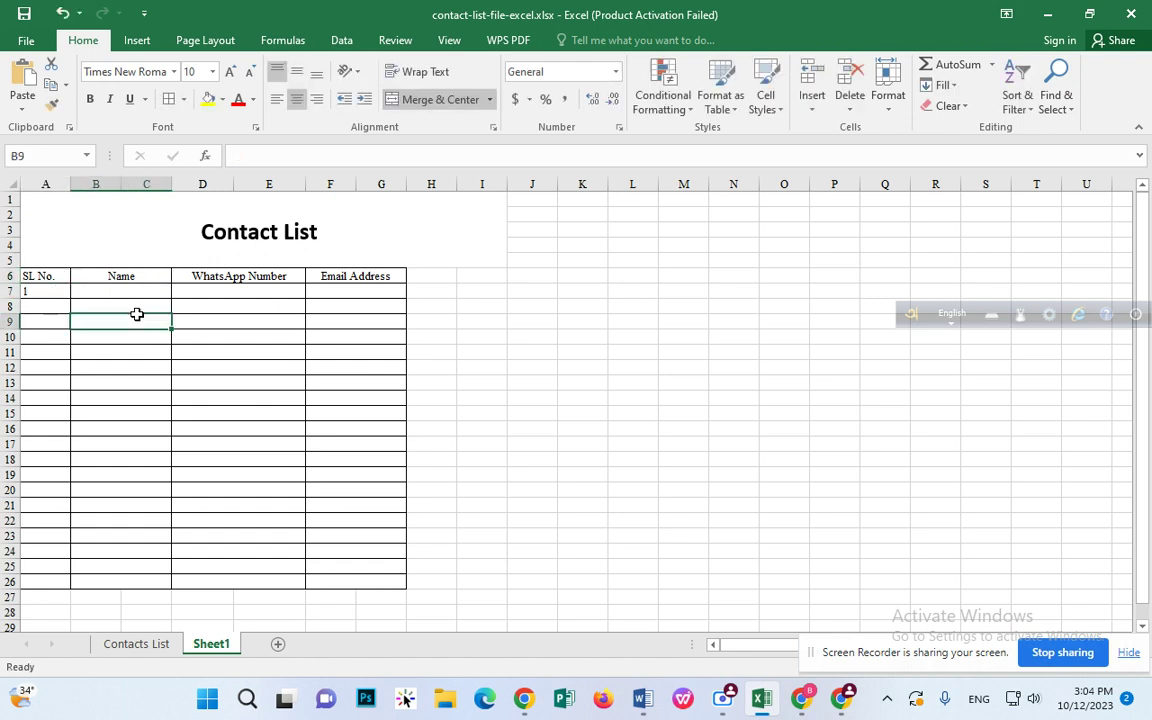
pyautogui.click(52, 294)
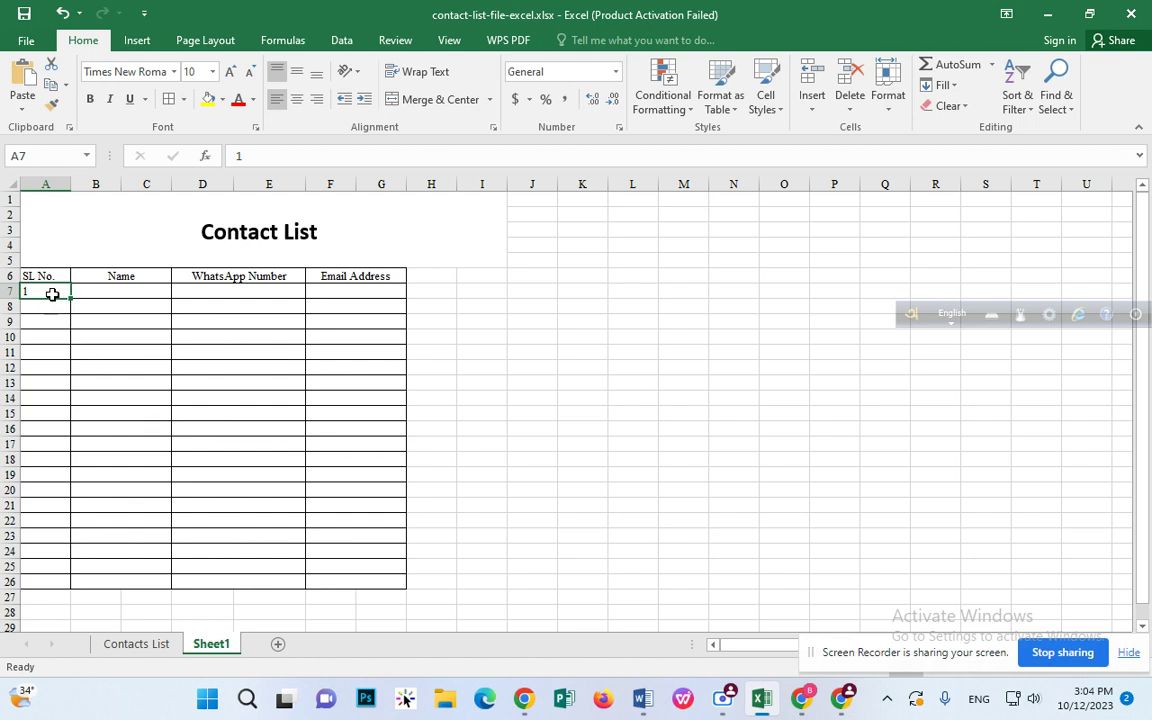
# Step: Format A7 as Text and change its value to 01
pyautogui.click(616, 72)
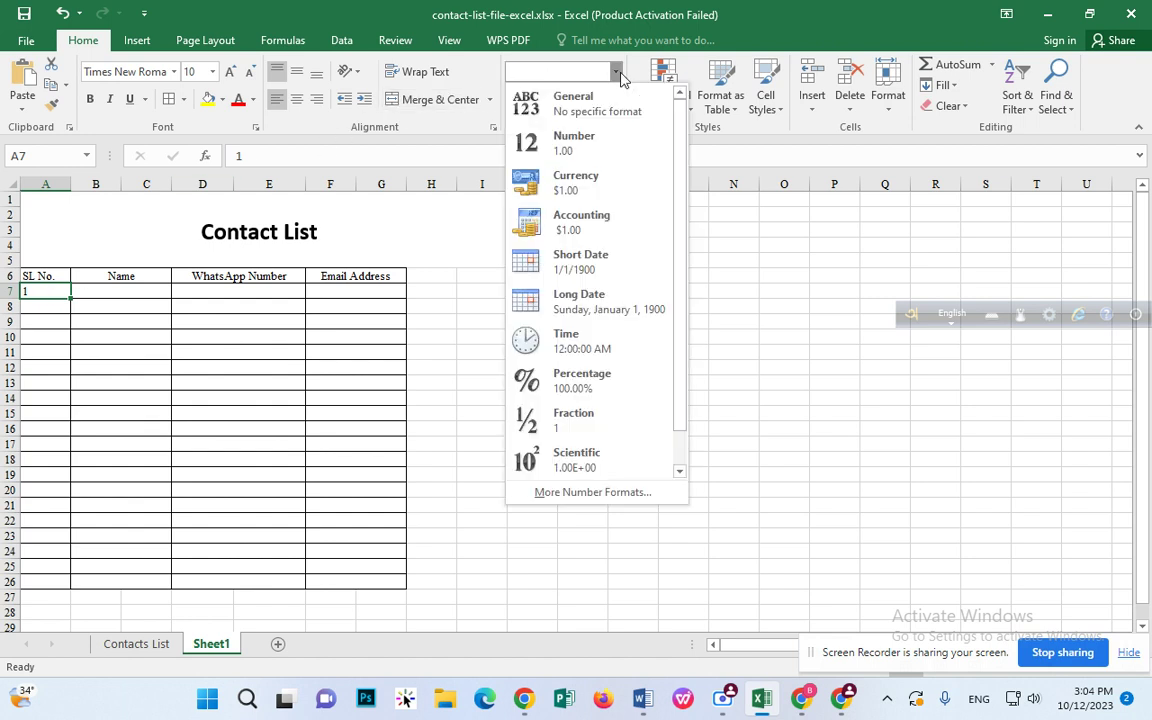
pyautogui.scroll(-1, 586, 440)
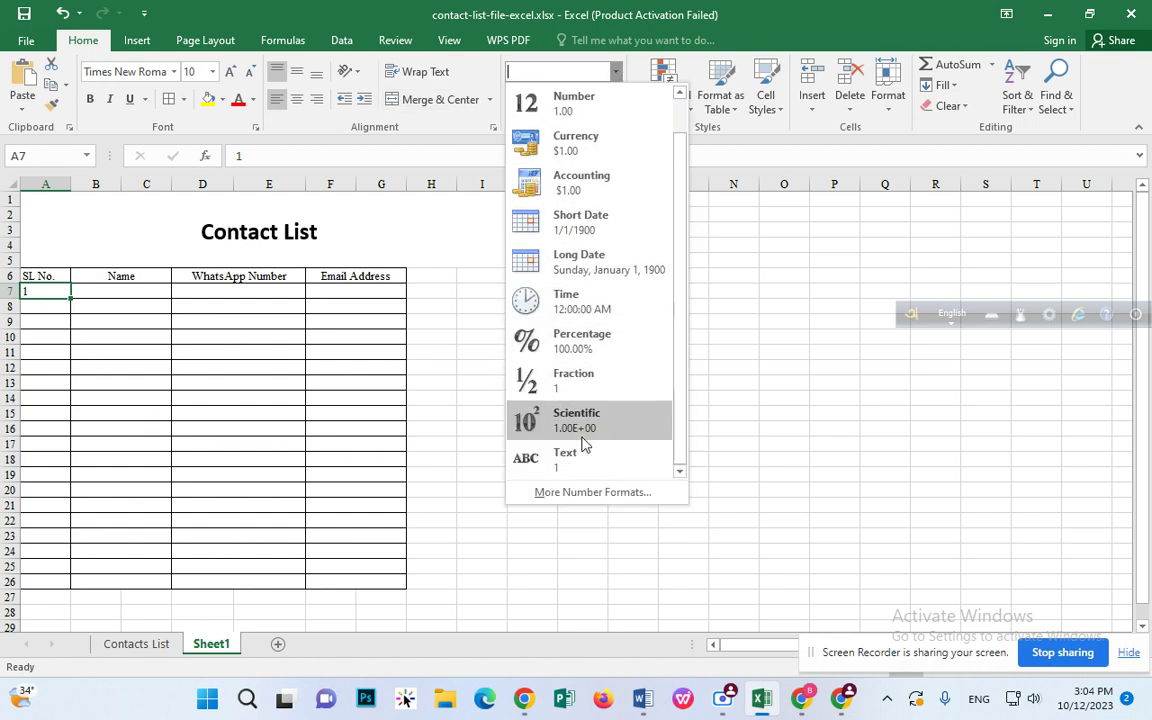
pyautogui.click(588, 454)
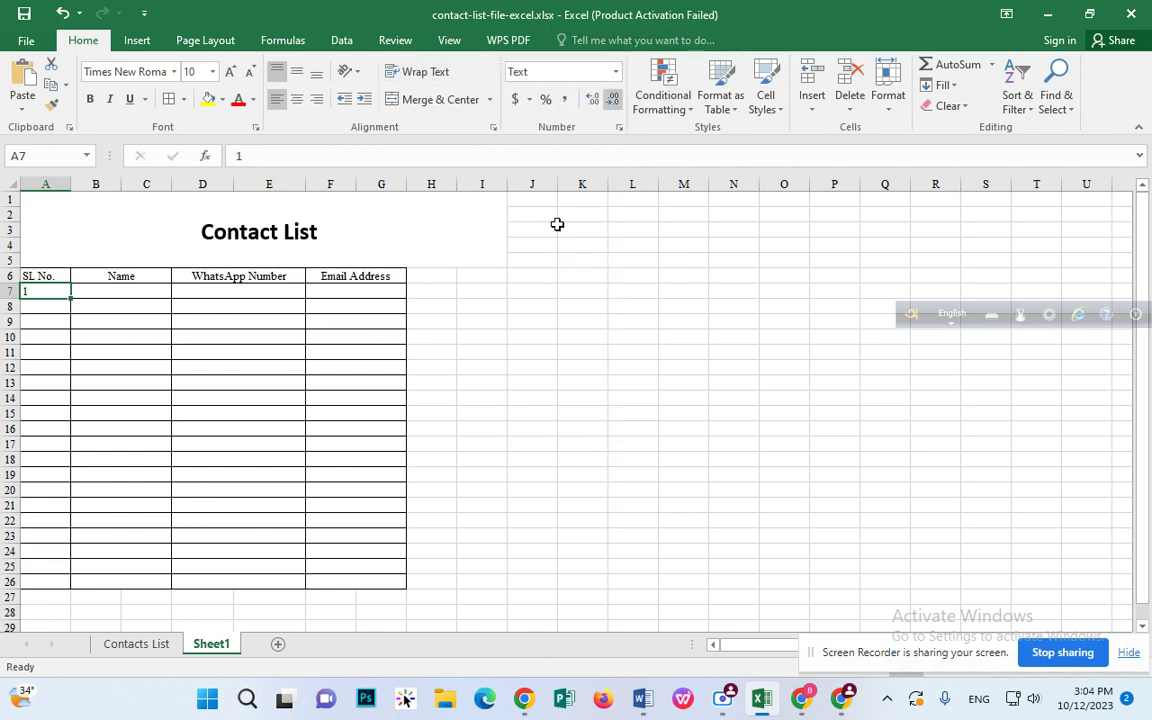
pyautogui.doubleClick(33, 291)
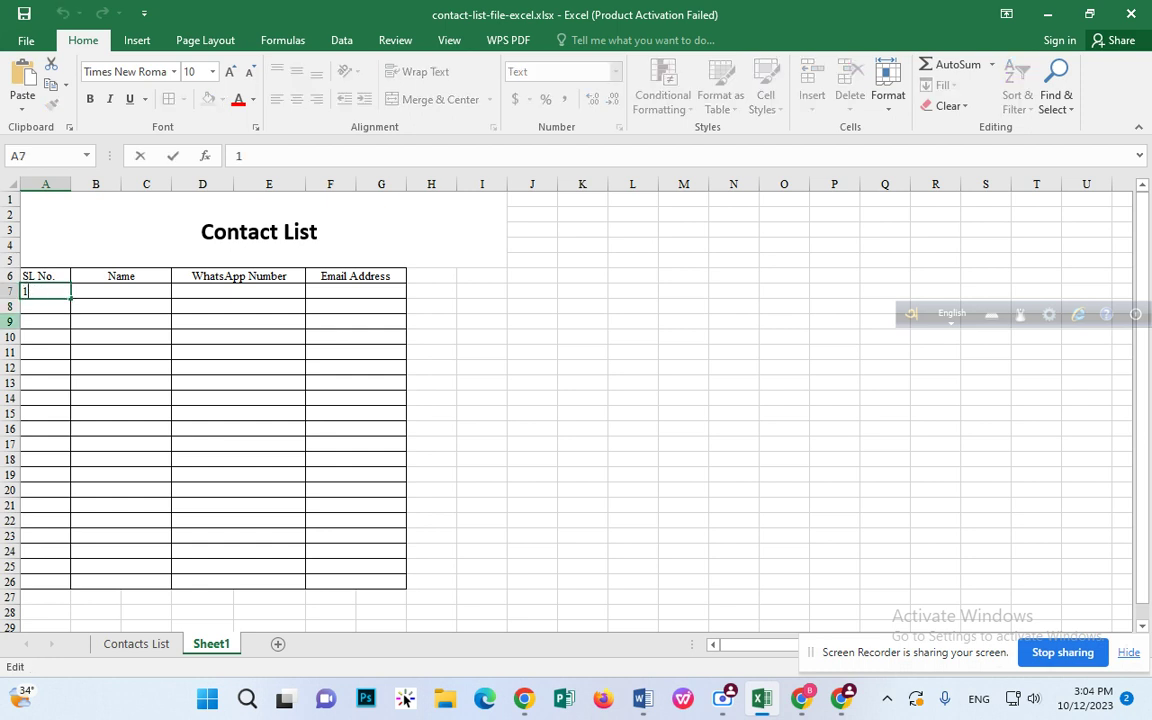
pyautogui.press('Home')
pyautogui.write('0')
pyautogui.click(148, 302)
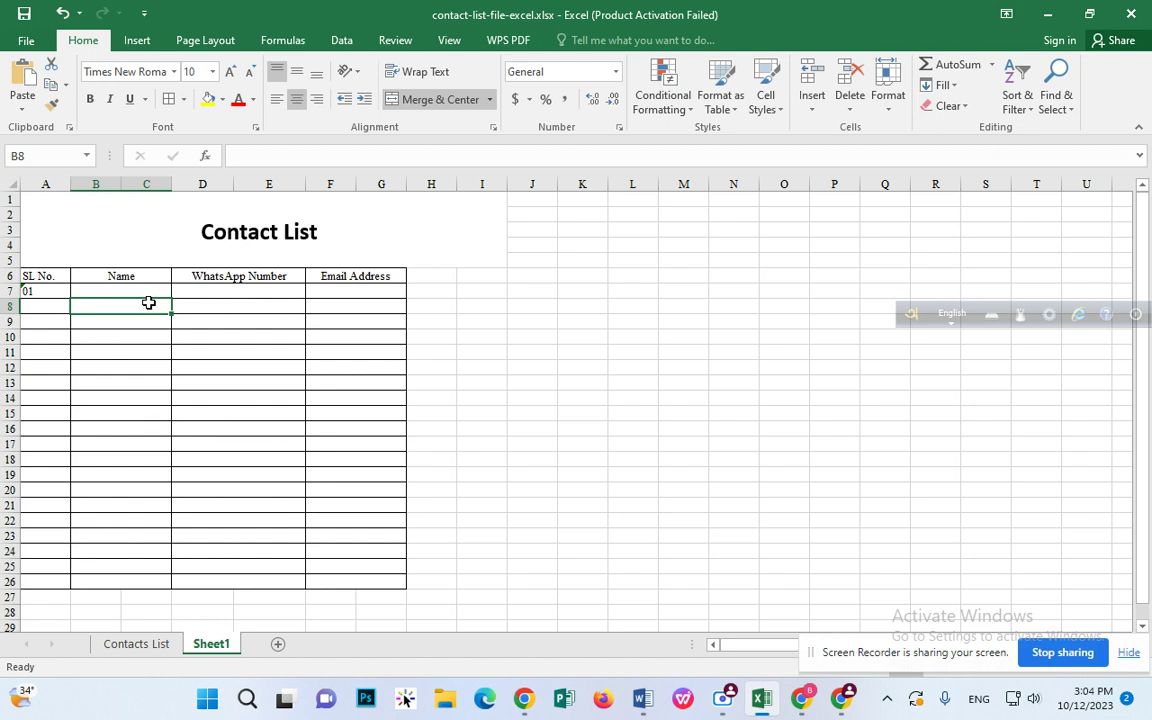
# Step: Enter the contact's name in B7, WhatsApp number in D7 and e-mail address in F7
pyautogui.click(146, 296)
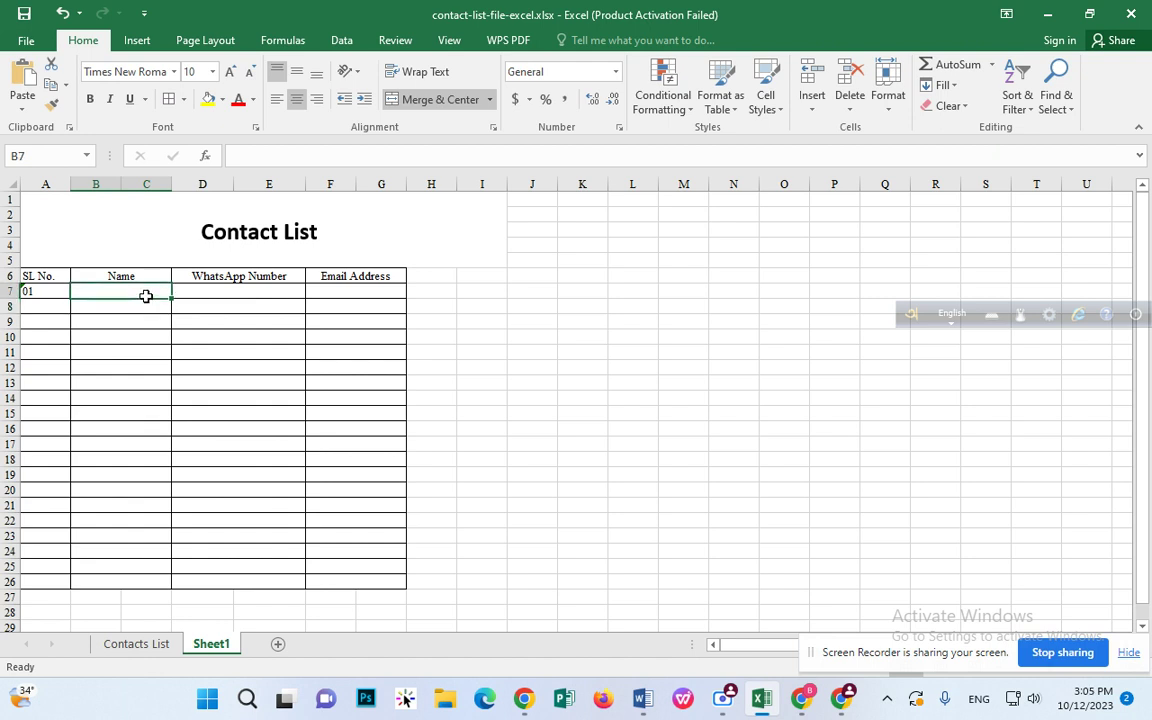
pyautogui.write('Jho')
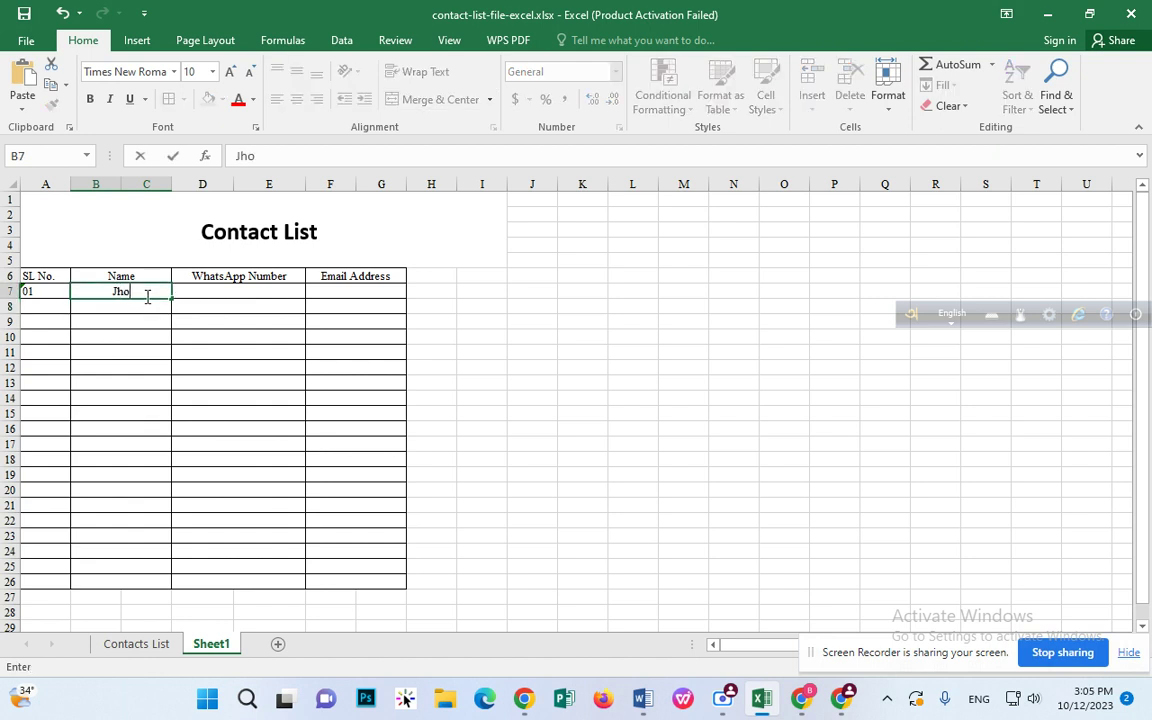
pyautogui.write('ne Doe')
pyautogui.press('Tab')
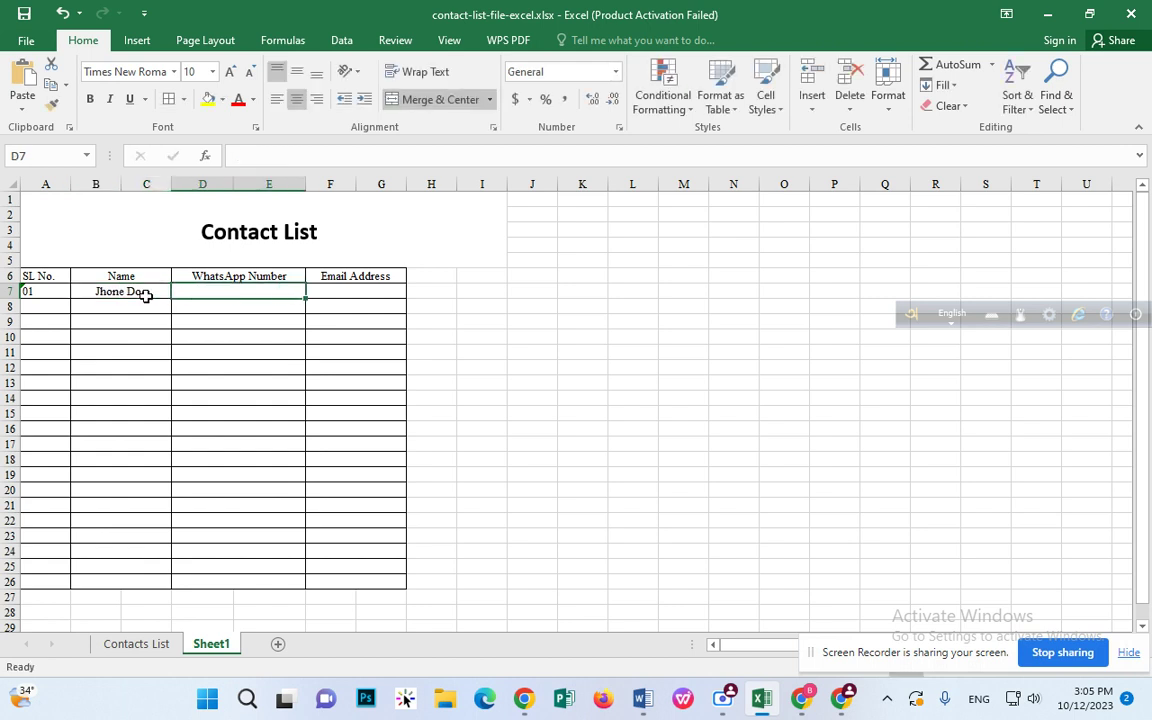
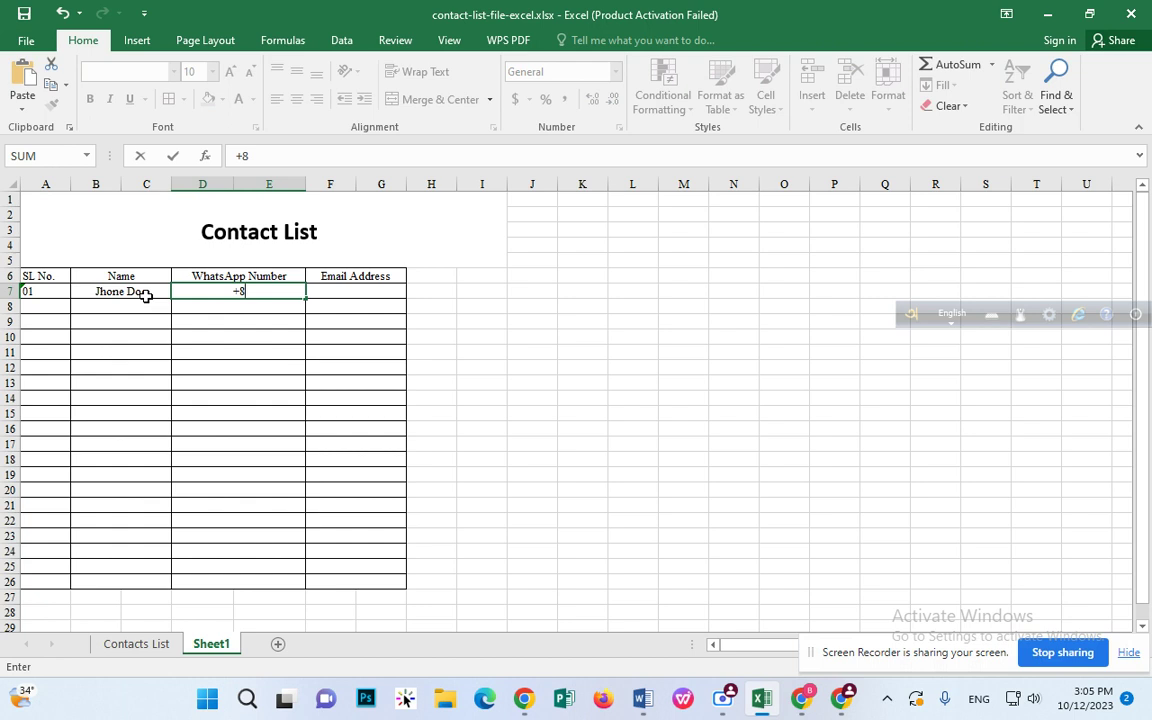
pyautogui.press('Tab')
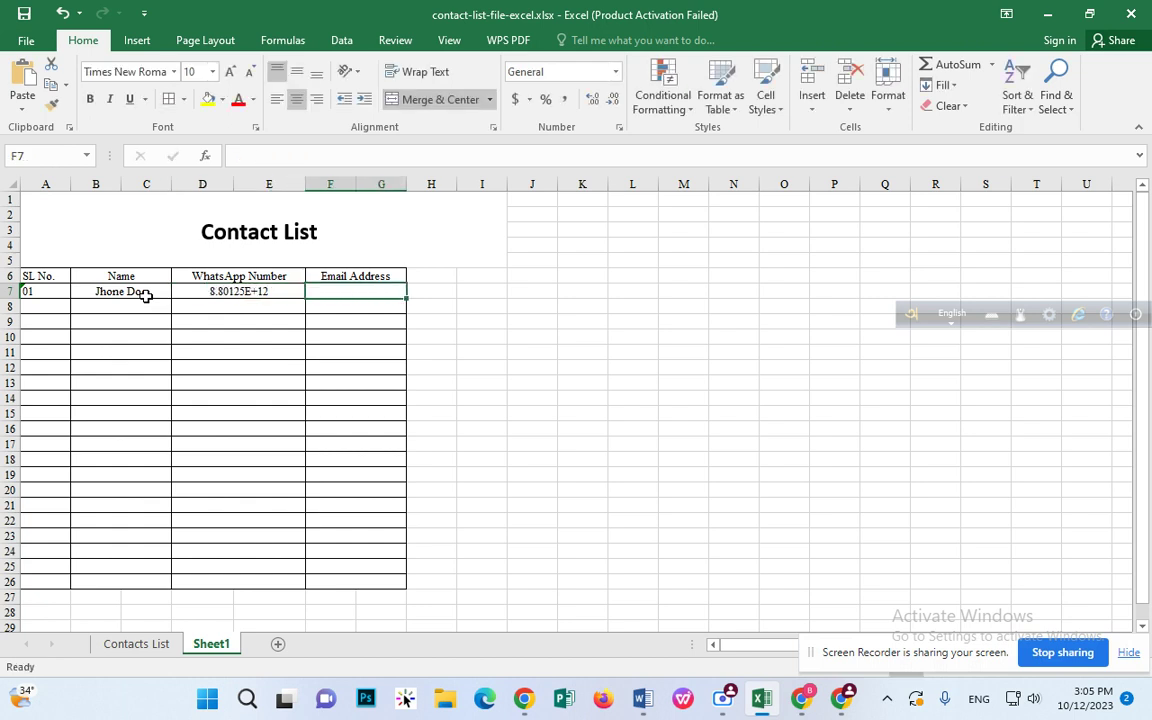
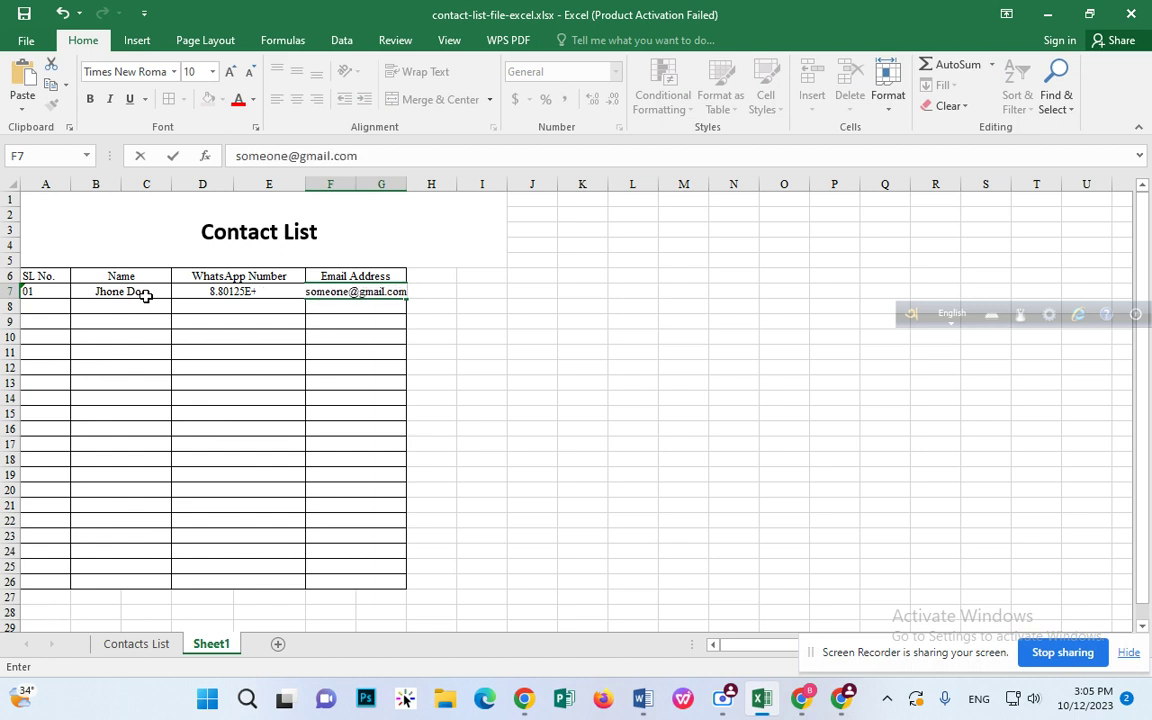
pyautogui.click(546, 337)
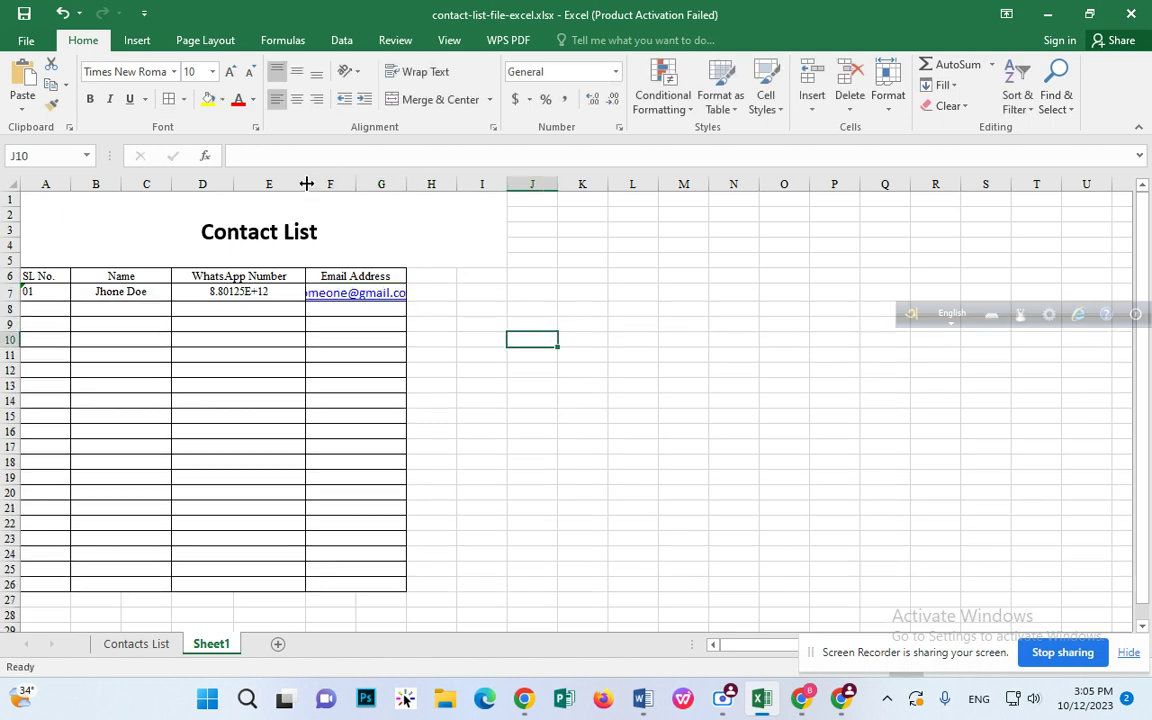
# Step: Narrow column E and widen column G so the e-mail address fits
pyautogui.moveTo(306, 185); pyautogui.dragTo(289, 185)
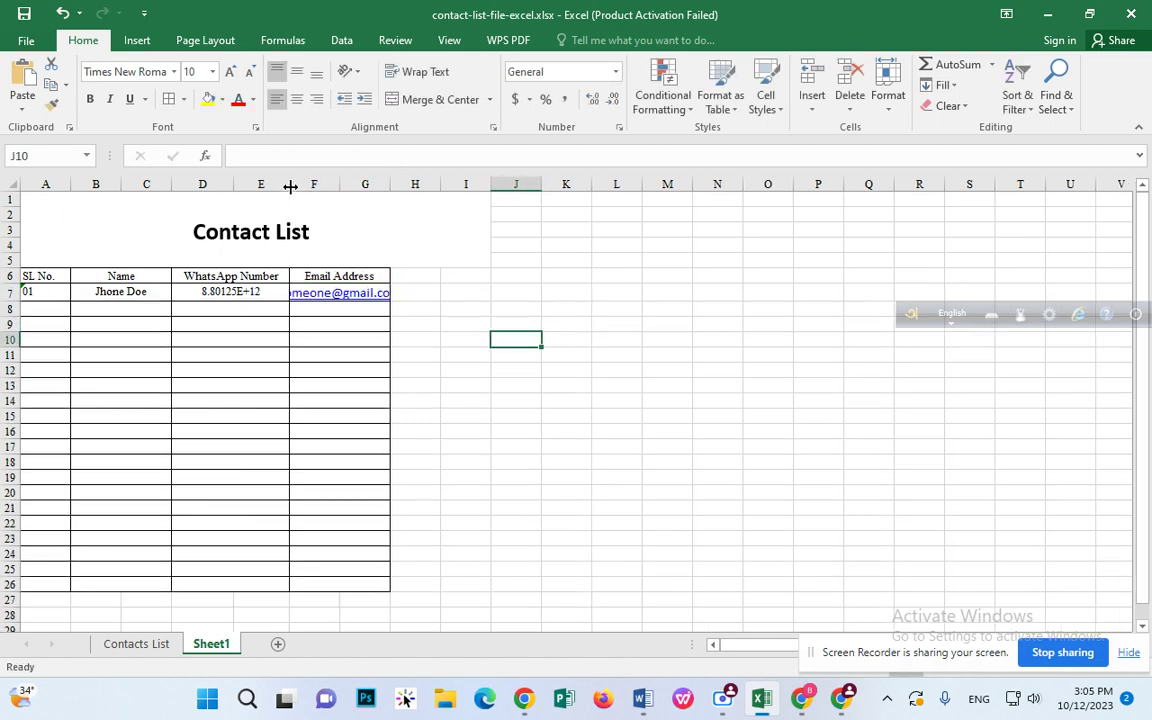
pyautogui.click(365, 185)
pyautogui.moveTo(389, 185); pyautogui.dragTo(432, 185)
# Step: Delete the empty column H
pyautogui.click(488, 231)
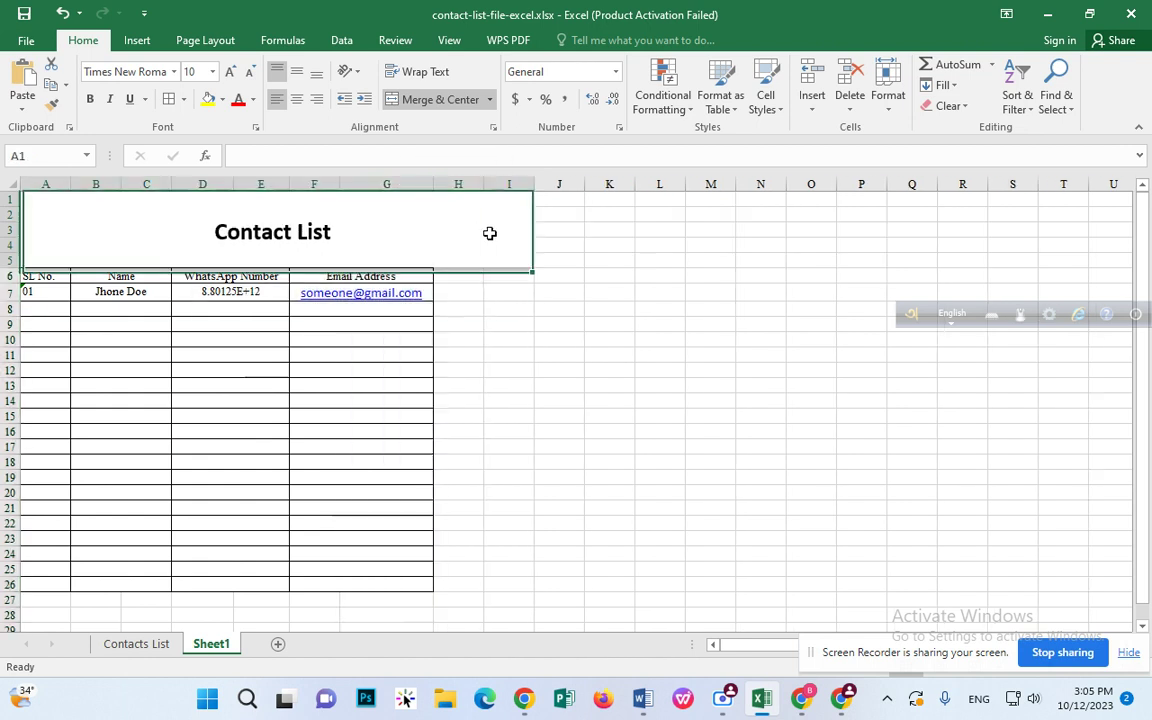
pyautogui.click(468, 184)
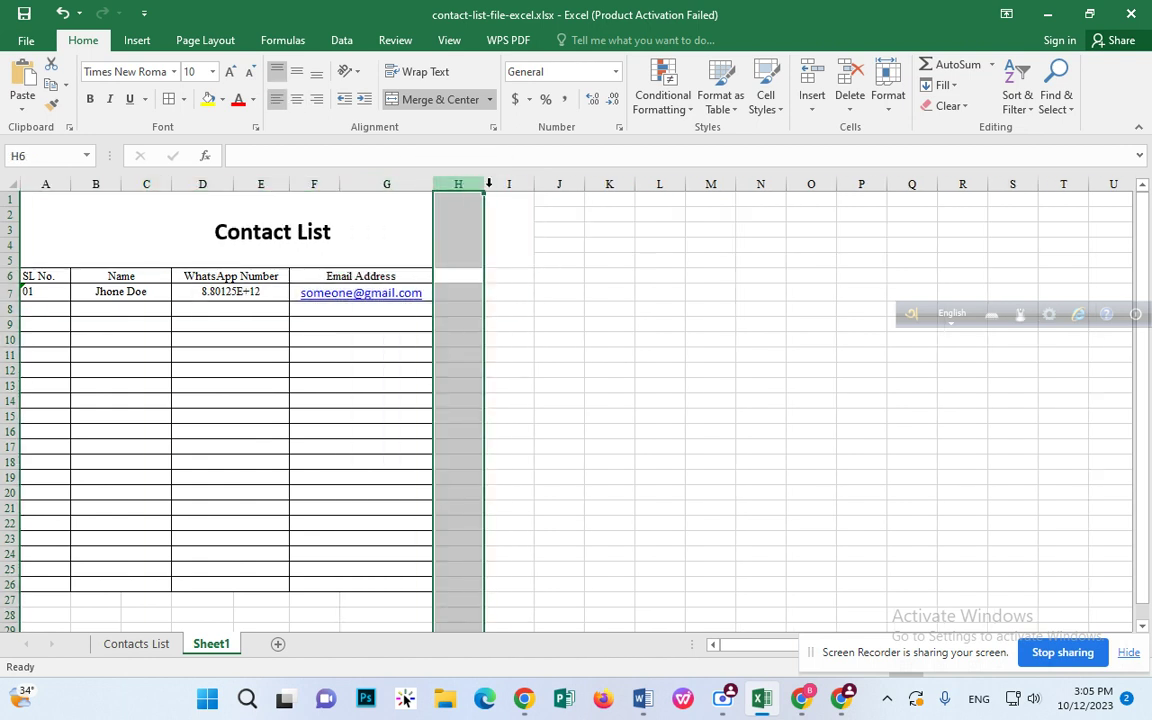
pyautogui.click(510, 184)
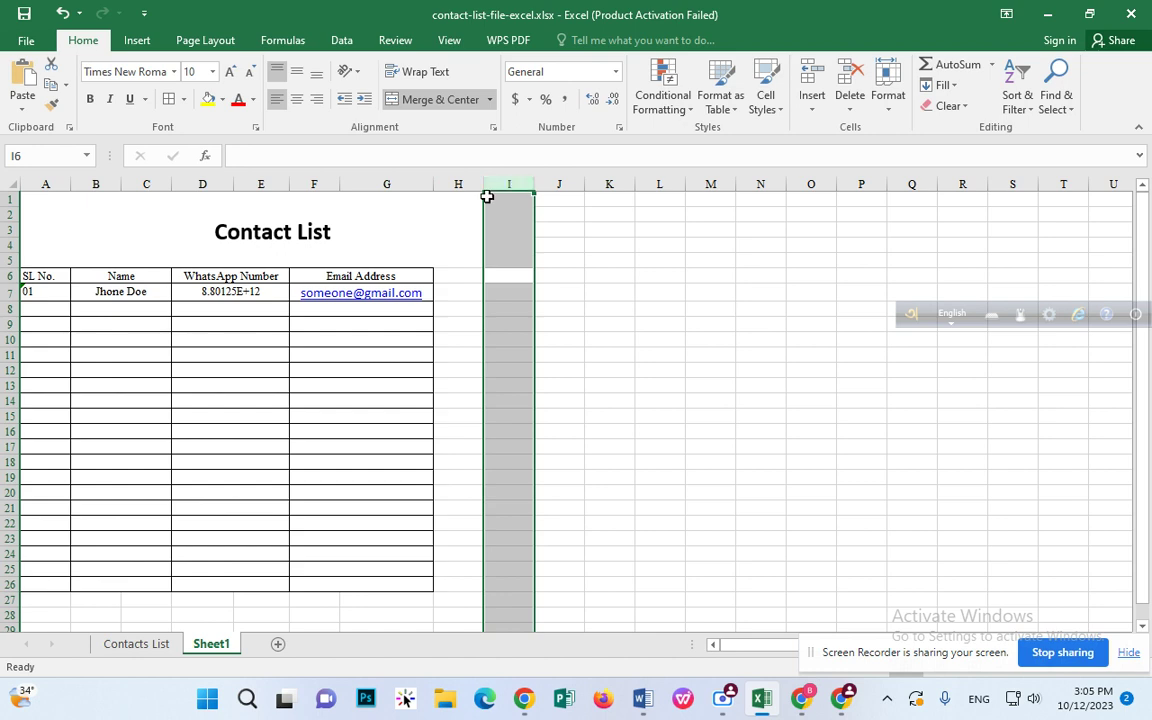
pyautogui.click(473, 178)
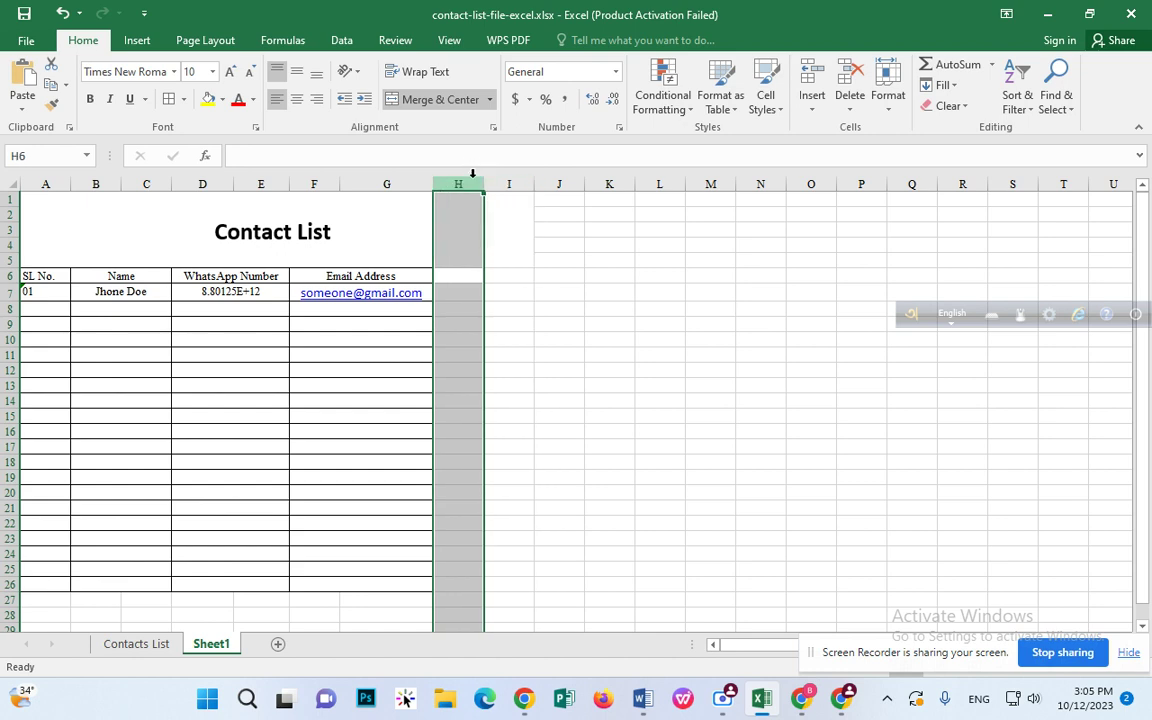
pyautogui.rightClick(465, 180)
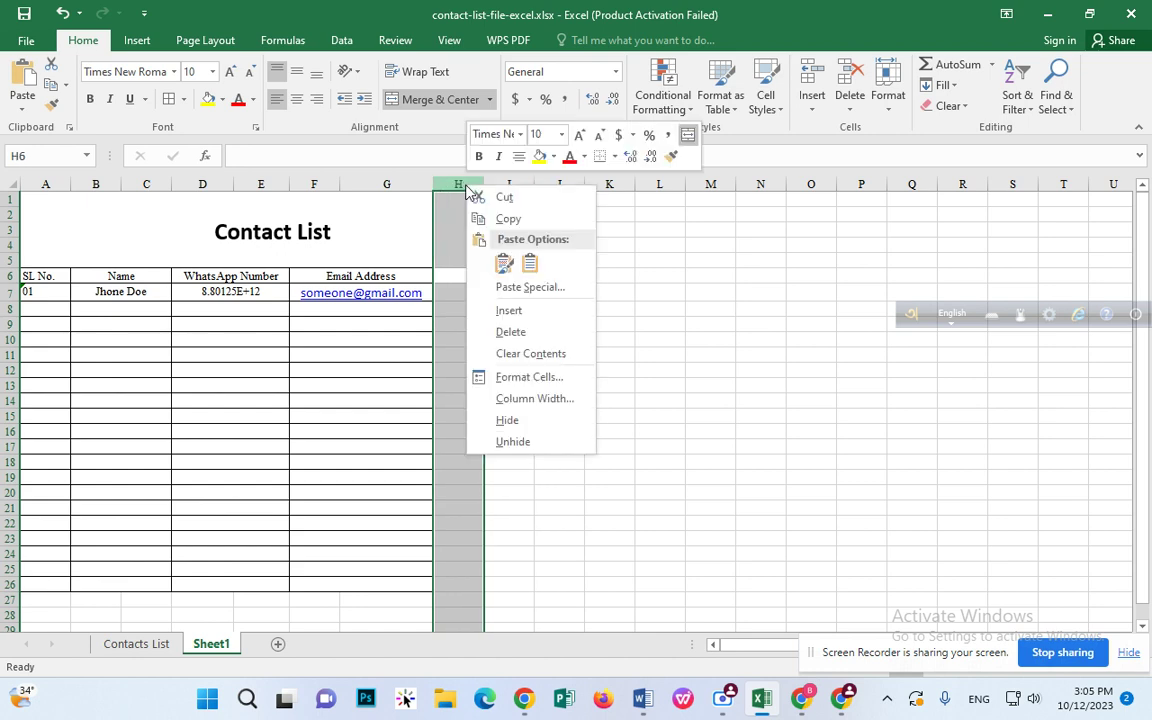
pyautogui.click(515, 330)
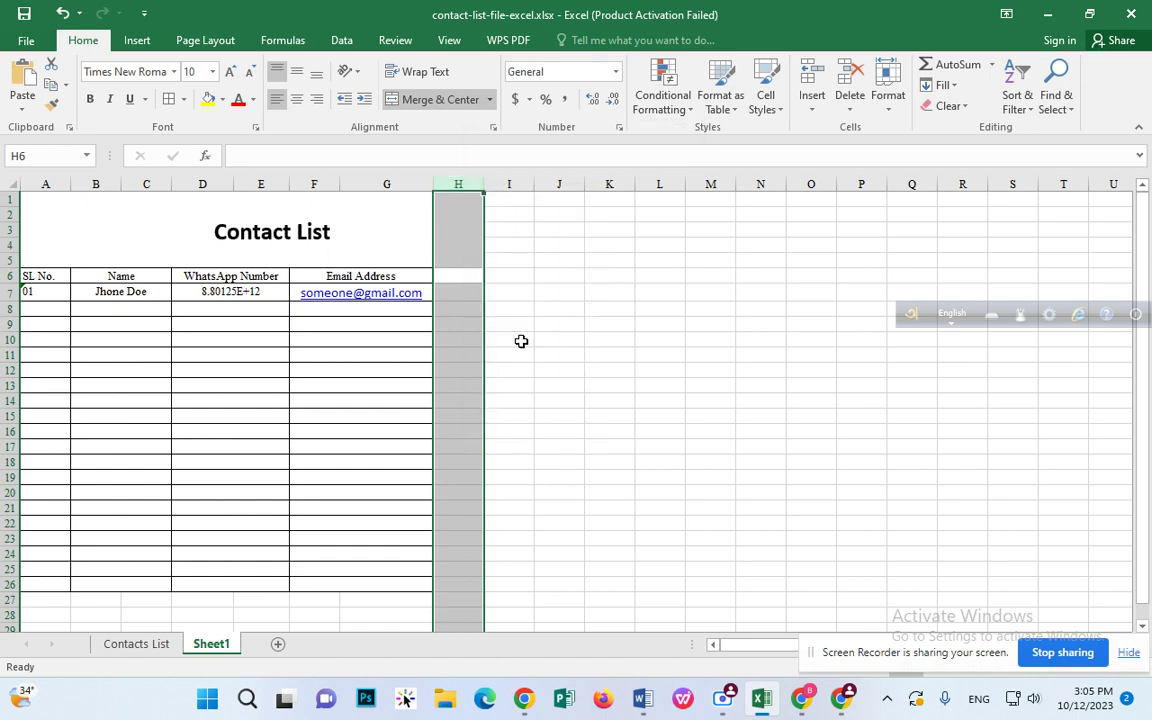
pyautogui.rightClick(465, 180)
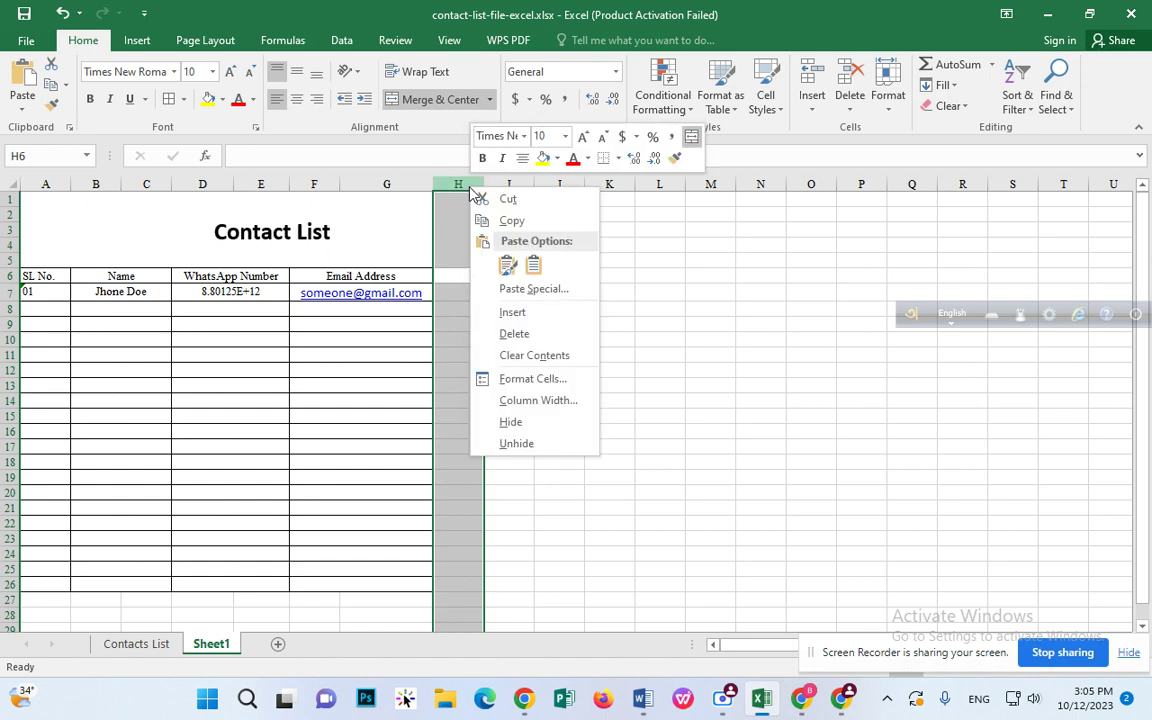
pyautogui.click(522, 336)
pyautogui.click(522, 326)
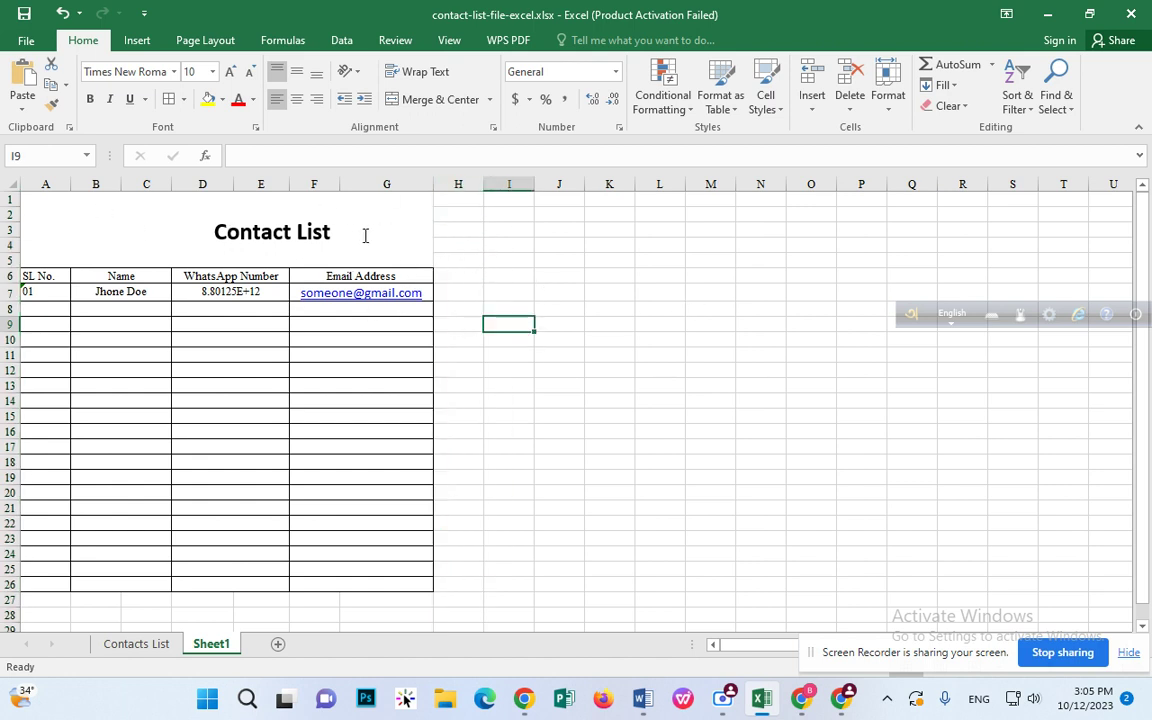
# Step: Move the Contact List title box left to centre it over the table
pyautogui.click(264, 212)
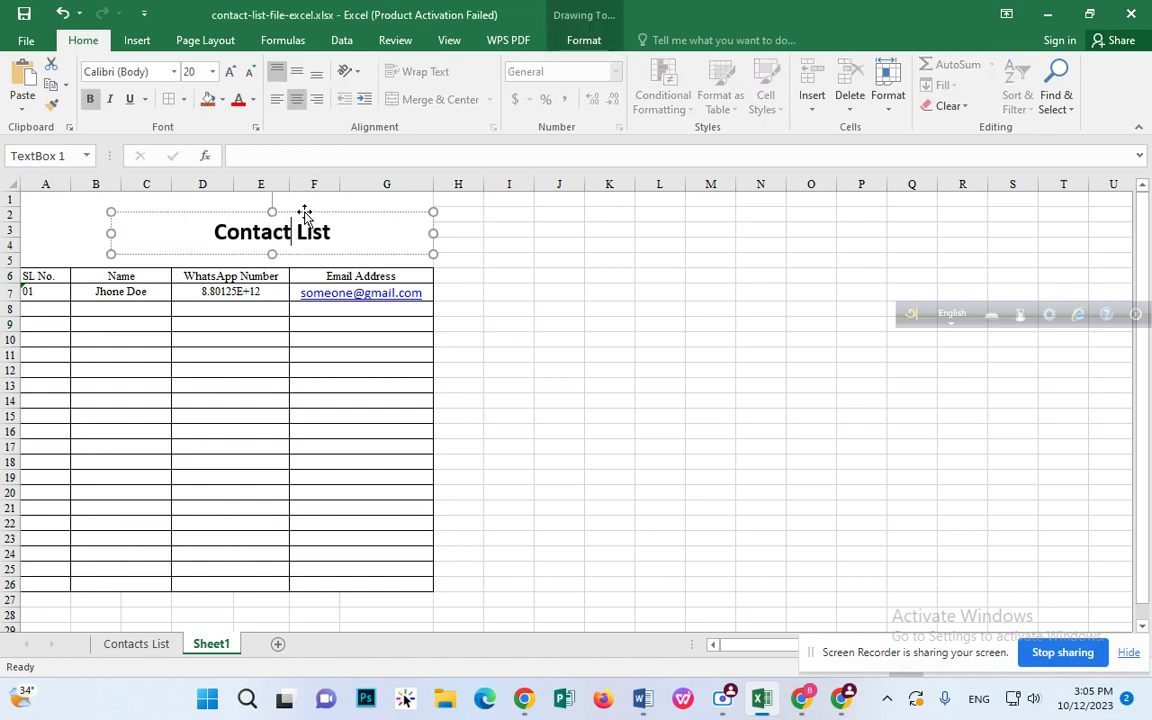
pyautogui.moveTo(301, 213); pyautogui.dragTo(219, 212)
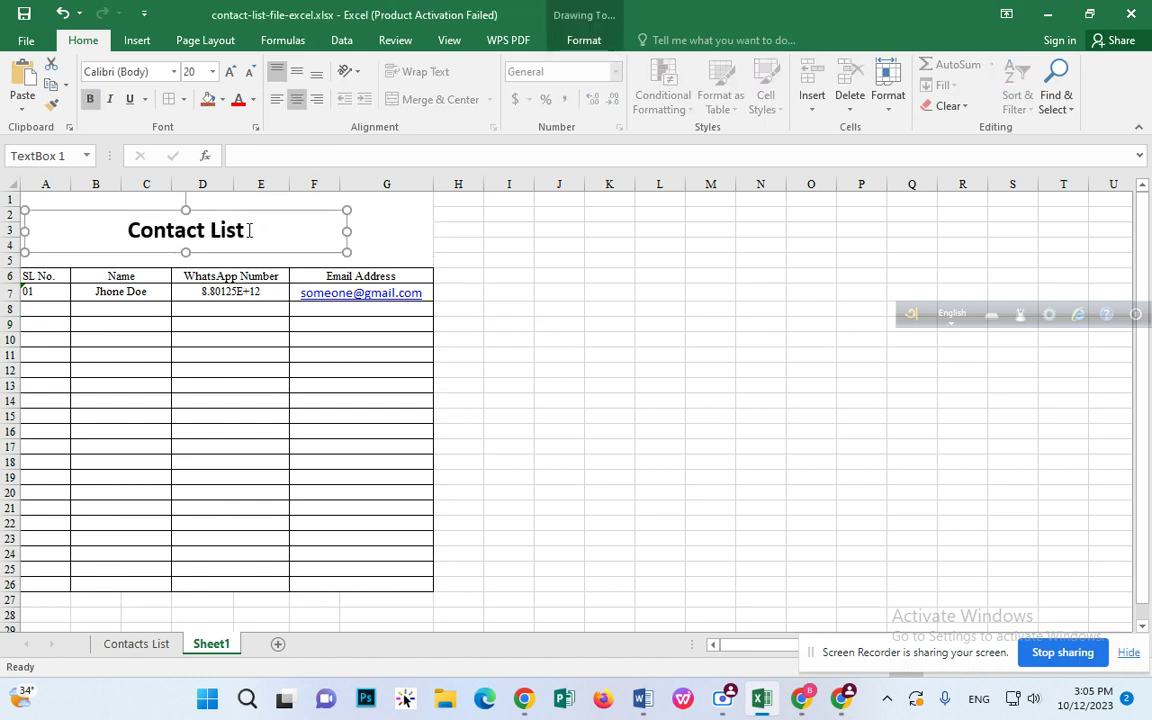
pyautogui.click(372, 252)
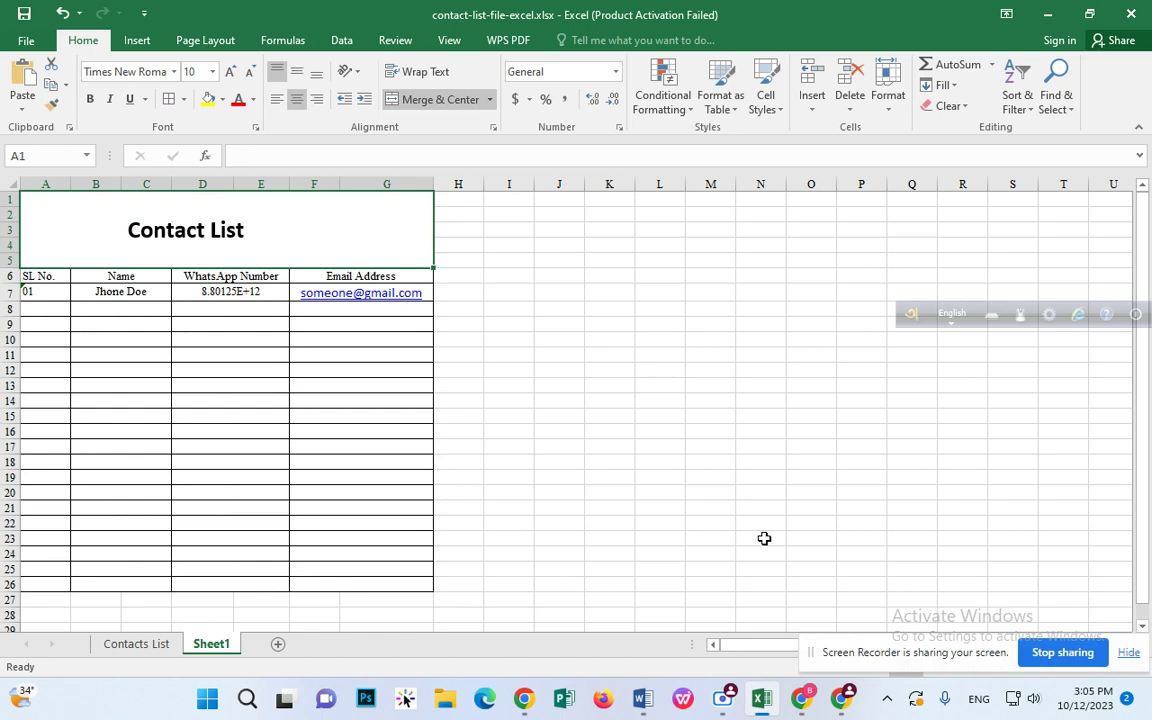
# Step: Search Google Images for 'company logo' and browse the results
pyautogui.click(852, 705)
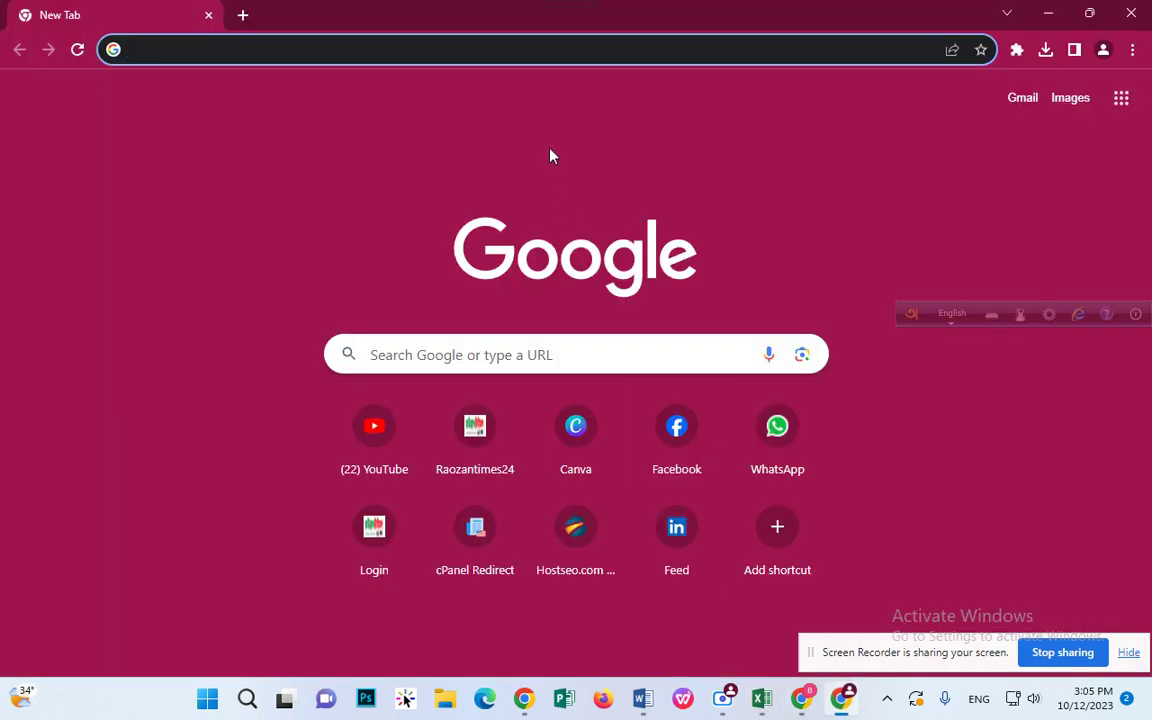
pyautogui.click(550, 49)
pyautogui.write('compa')
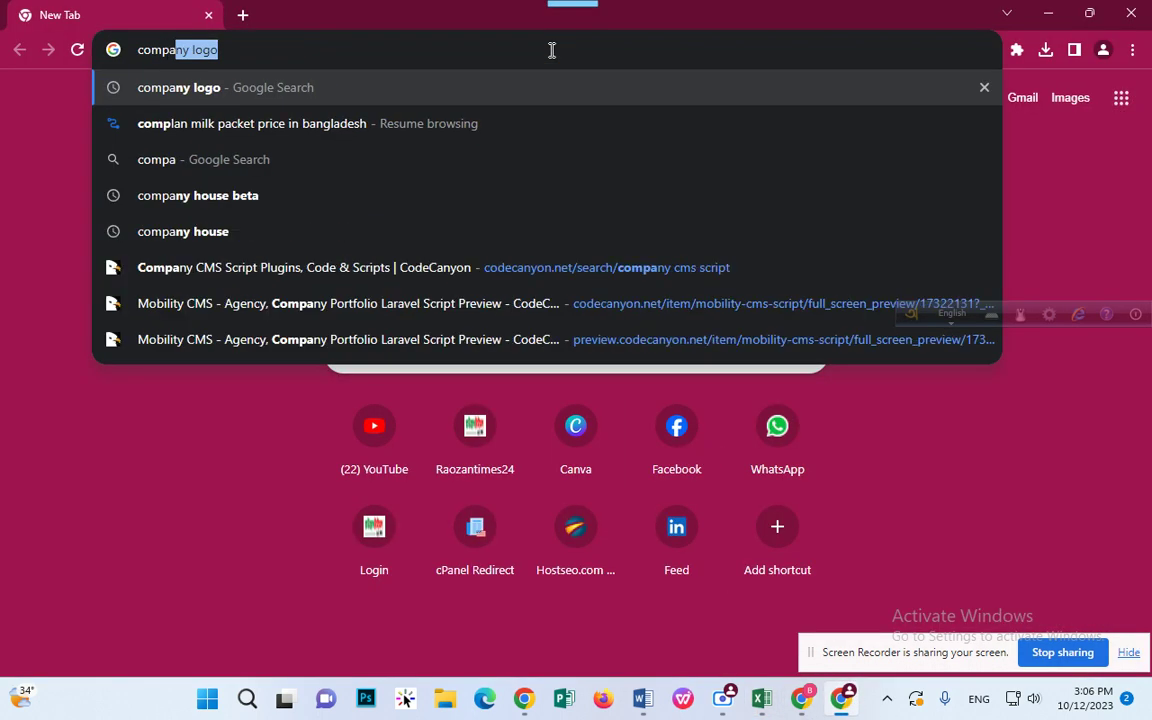
pyautogui.press('Return')
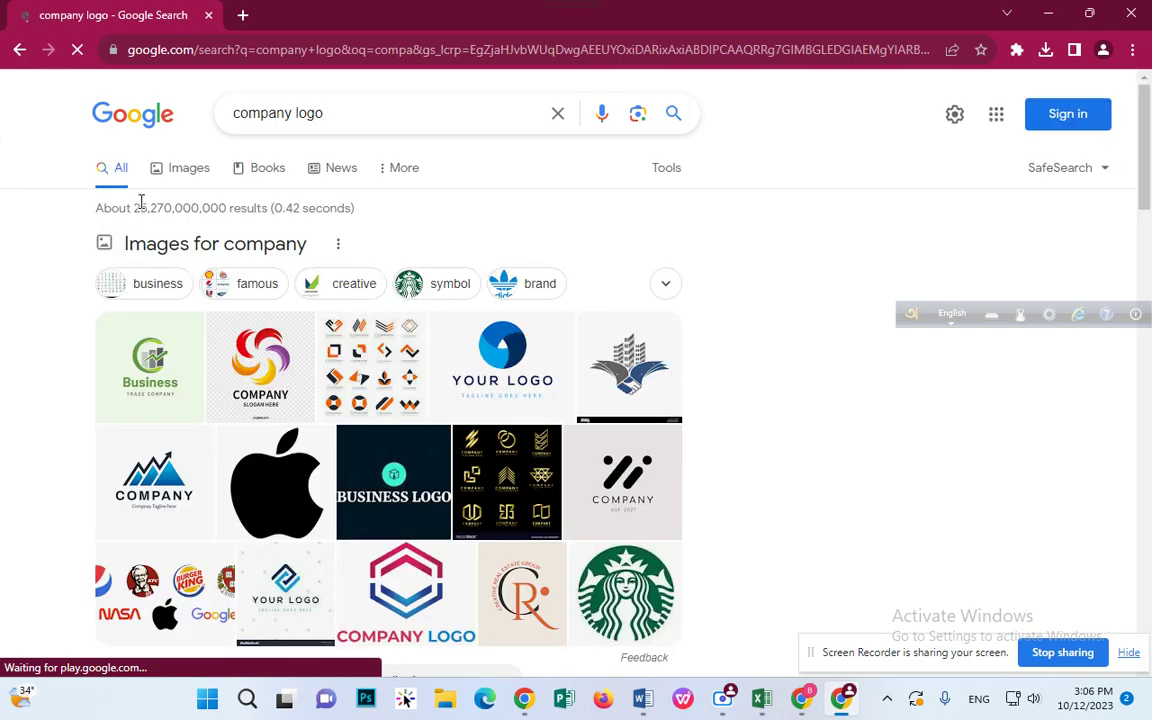
pyautogui.click(194, 180)
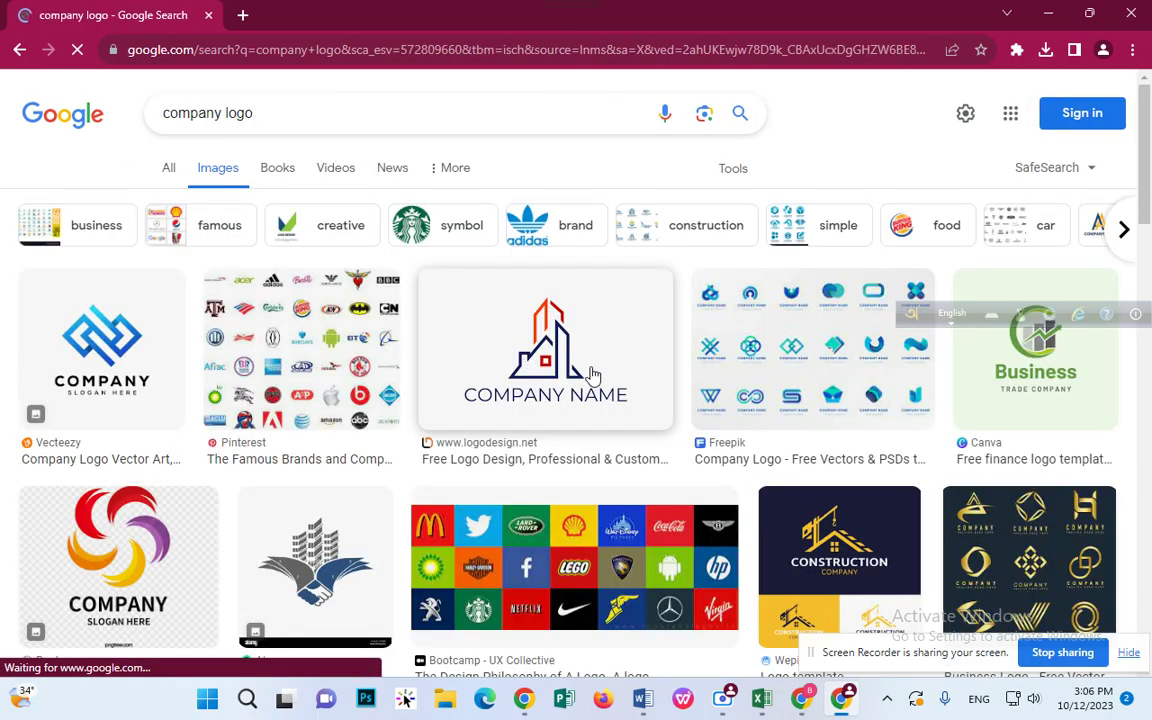
pyautogui.scroll(-5, 700, 372)
pyautogui.scroll(-1, 710, 365)
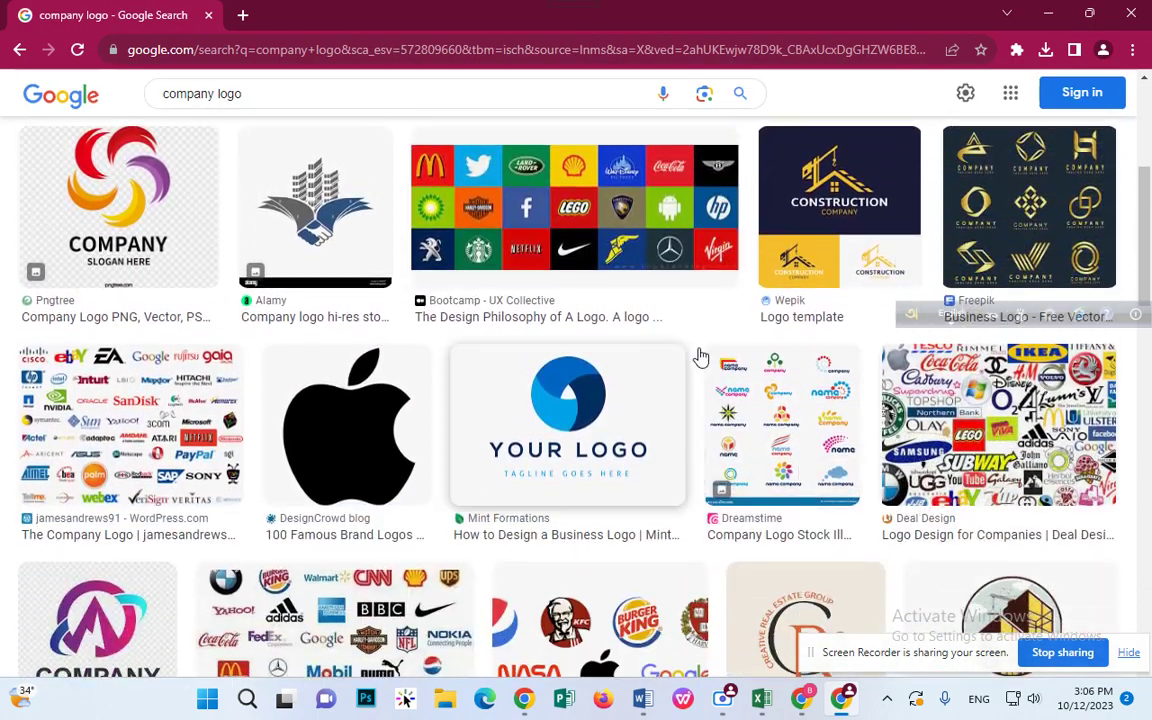
pyautogui.scroll(3, 700, 360)
pyautogui.scroll(-5, 690, 275)
pyautogui.scroll(-5, 690, 275)
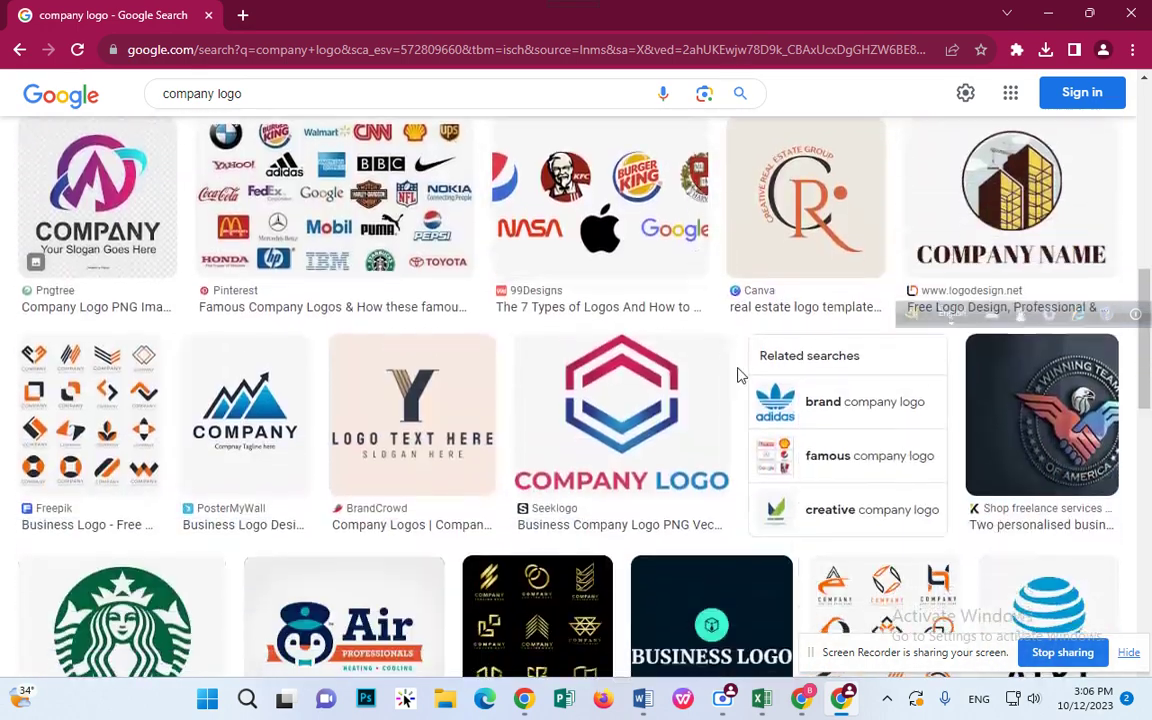
pyautogui.scroll(-5, 406, 406)
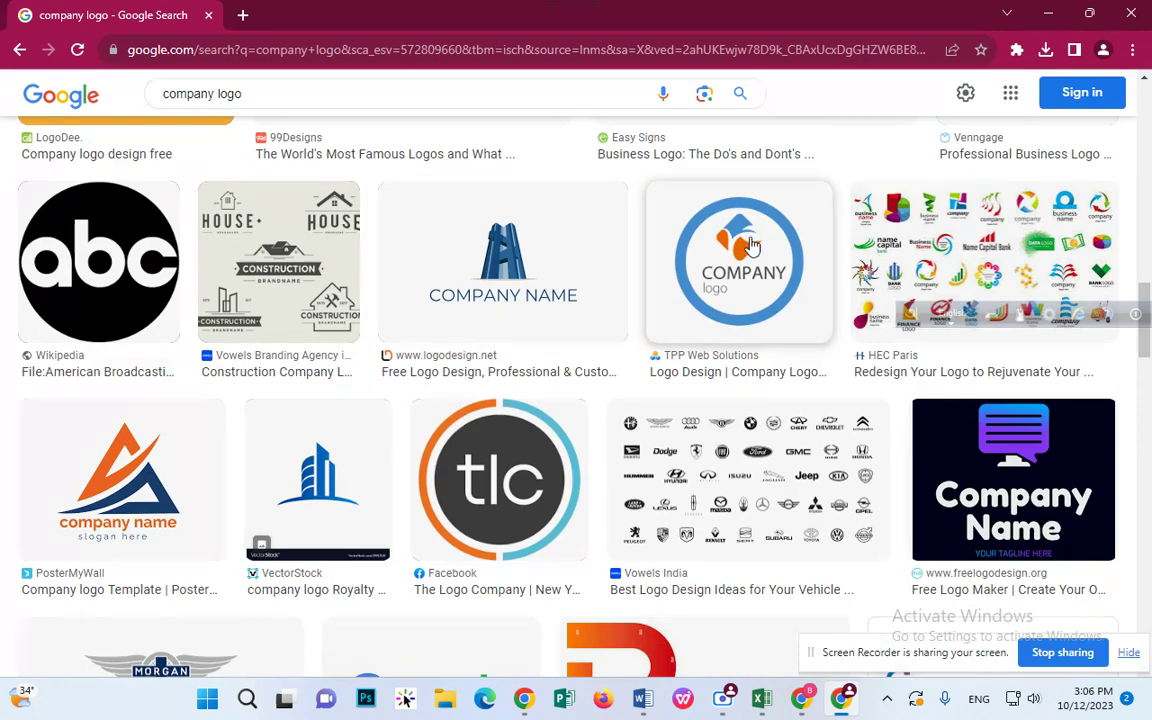
pyautogui.scroll(-2, 548, 279)
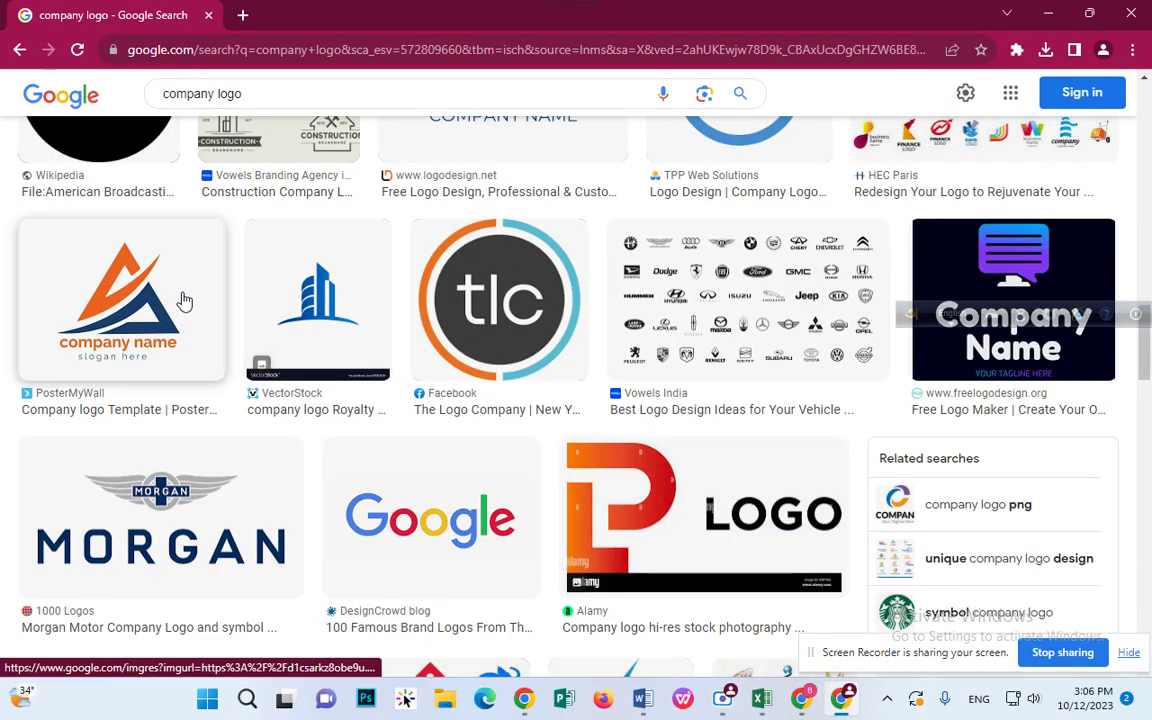
# Step: Copy the orange-and-blue triangle PosterMyWall logo image from its preview
pyautogui.click(182, 301)
pyautogui.rightClick(882, 256)
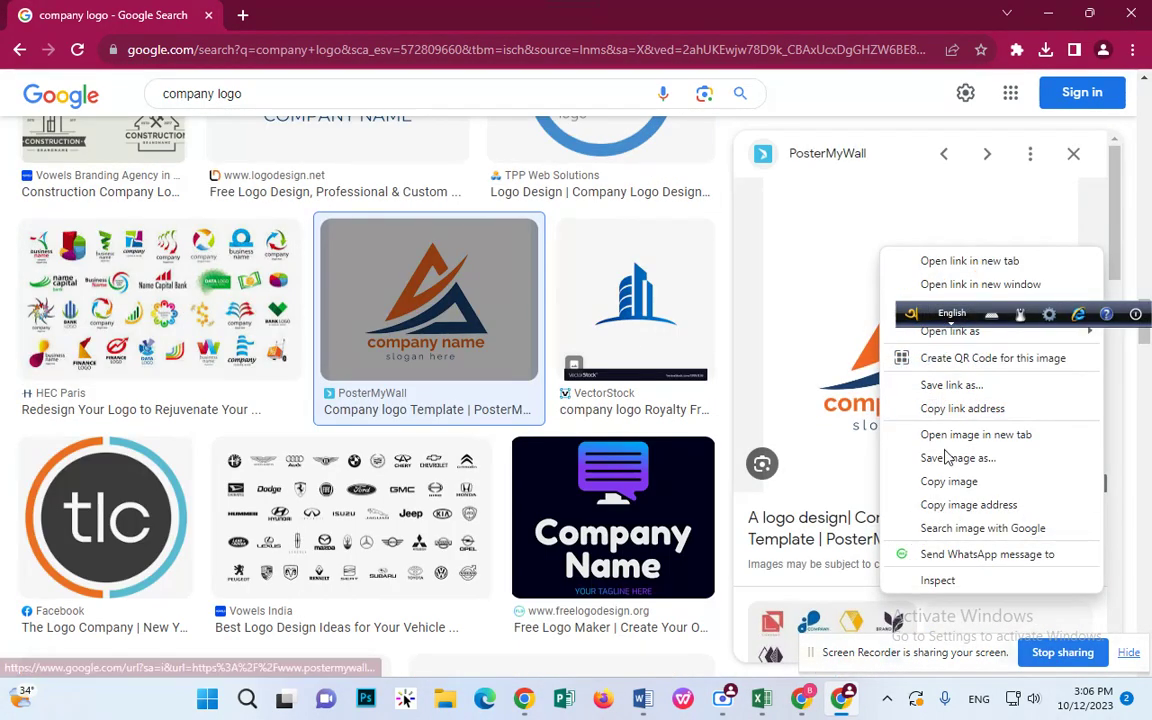
pyautogui.click(946, 457)
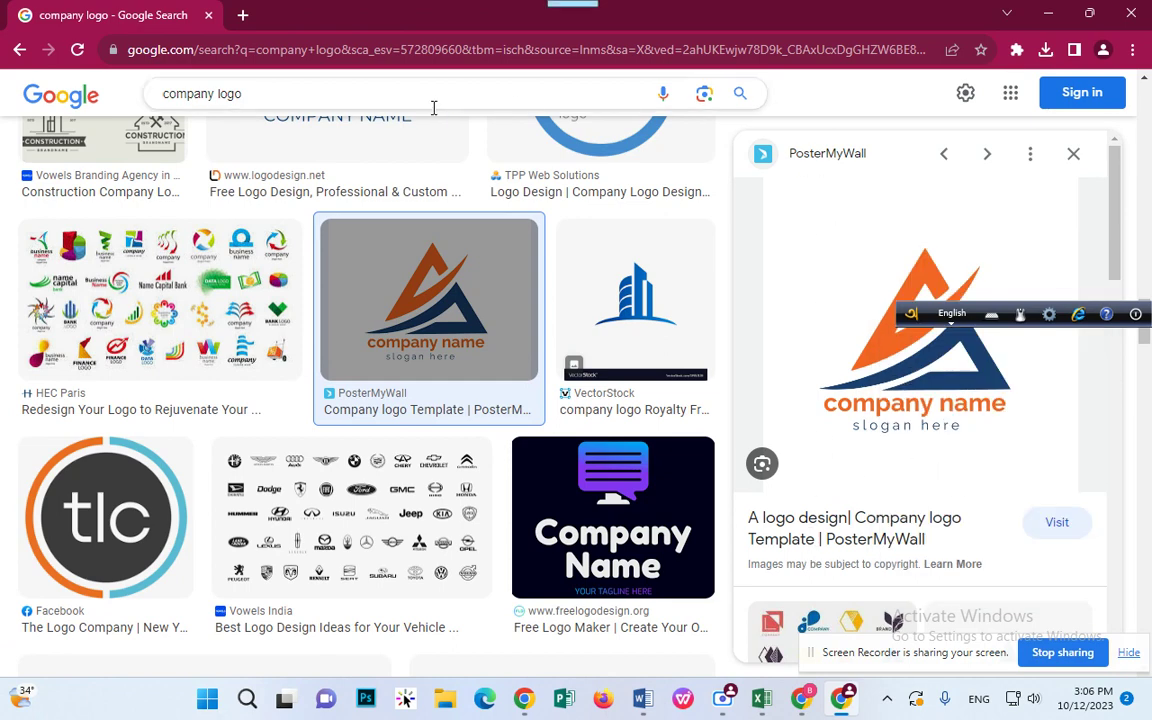
# Step: Paste the copied logo into the worksheet at an empty cell
pyautogui.click(1048, 14)
pyautogui.click(714, 232)
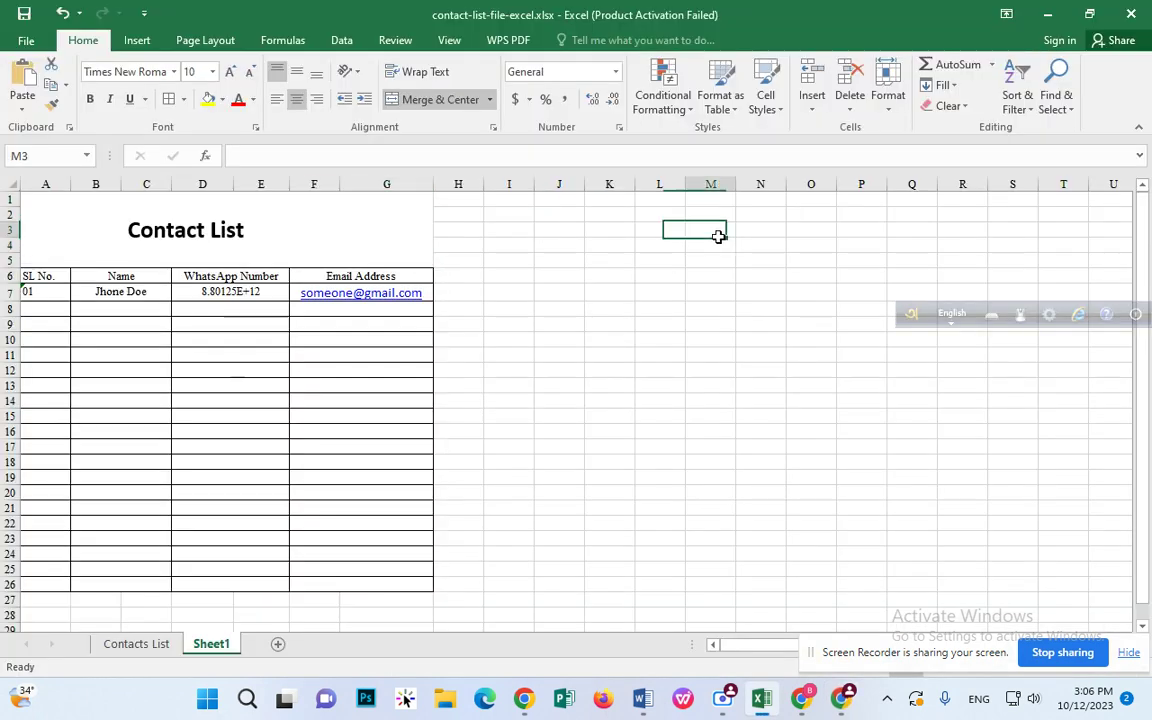
pyautogui.hotkey('ctrl', 'v')
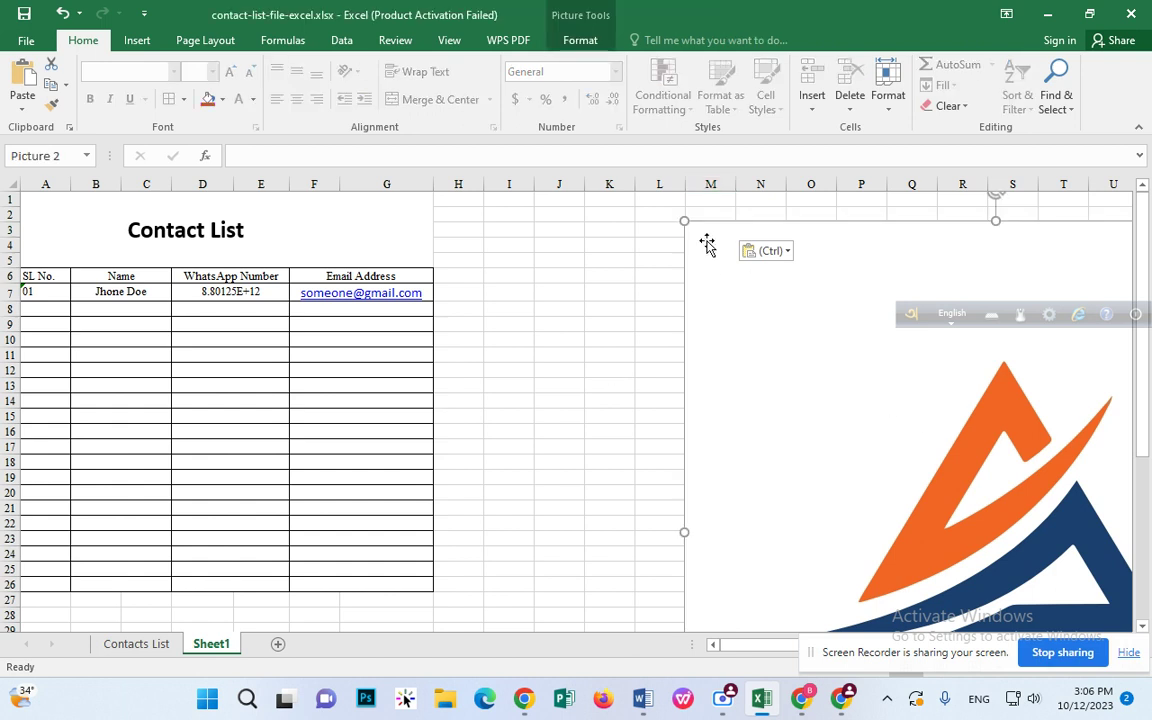
# Step: Shrink the logo and place it in column G beside the Contact List title
pyautogui.moveTo(684, 220); pyautogui.dragTo(516, 192)
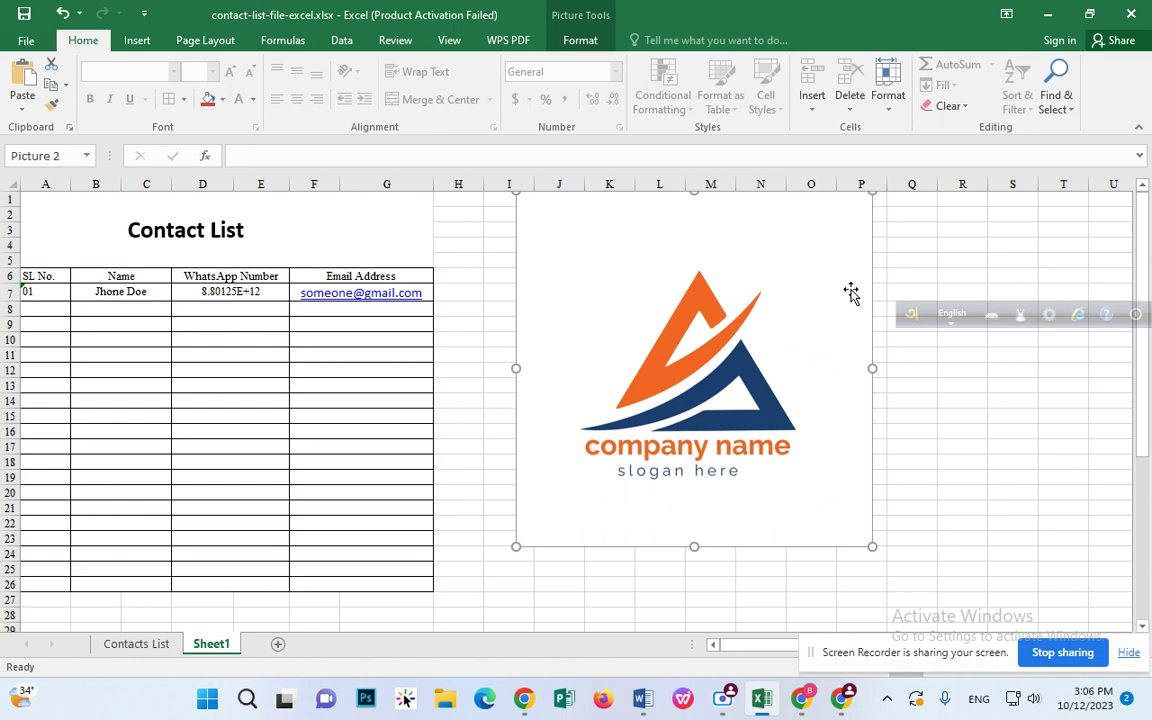
pyautogui.moveTo(872, 546); pyautogui.dragTo(627, 306)
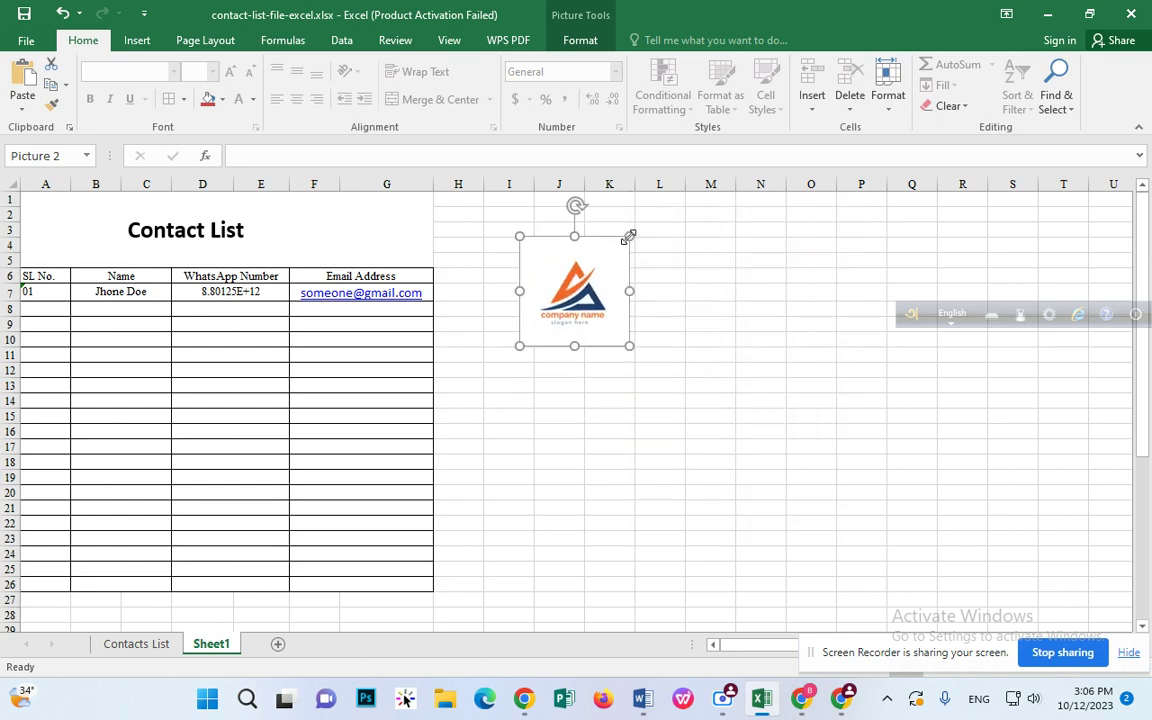
pyautogui.moveTo(628, 237); pyautogui.dragTo(572, 294)
pyautogui.moveTo(553, 343); pyautogui.dragTo(381, 238)
pyautogui.click(435, 275)
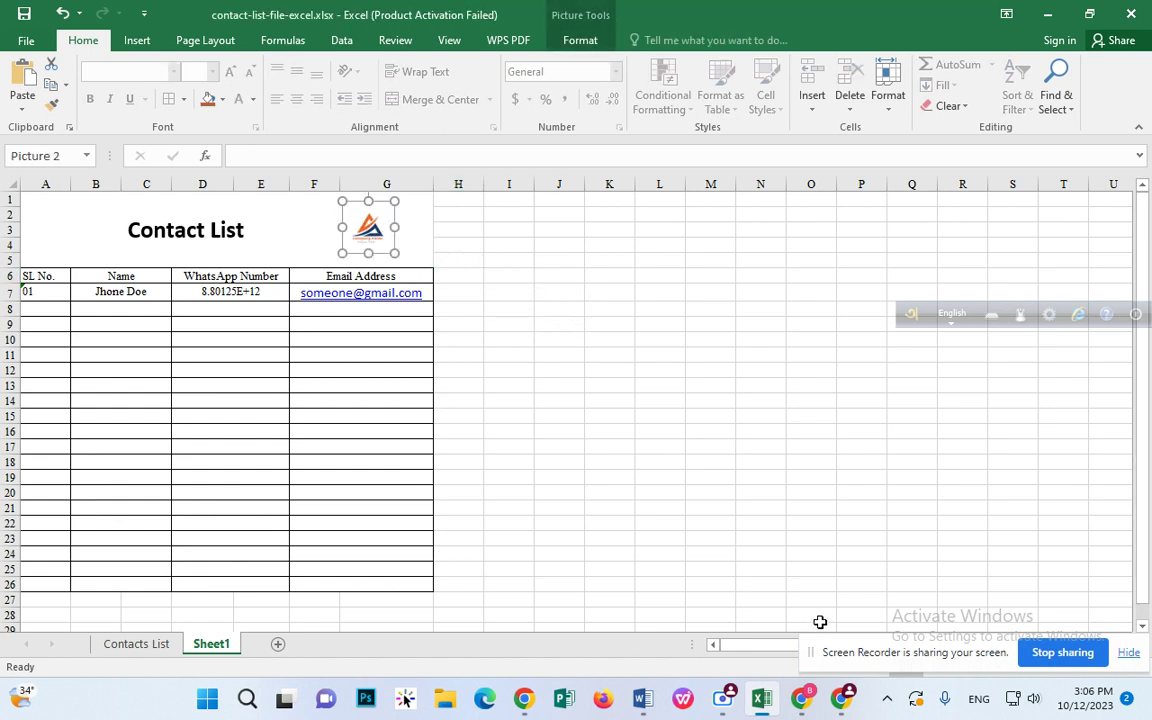
pyautogui.moveTo(846, 664); pyautogui.dragTo(815, 400)
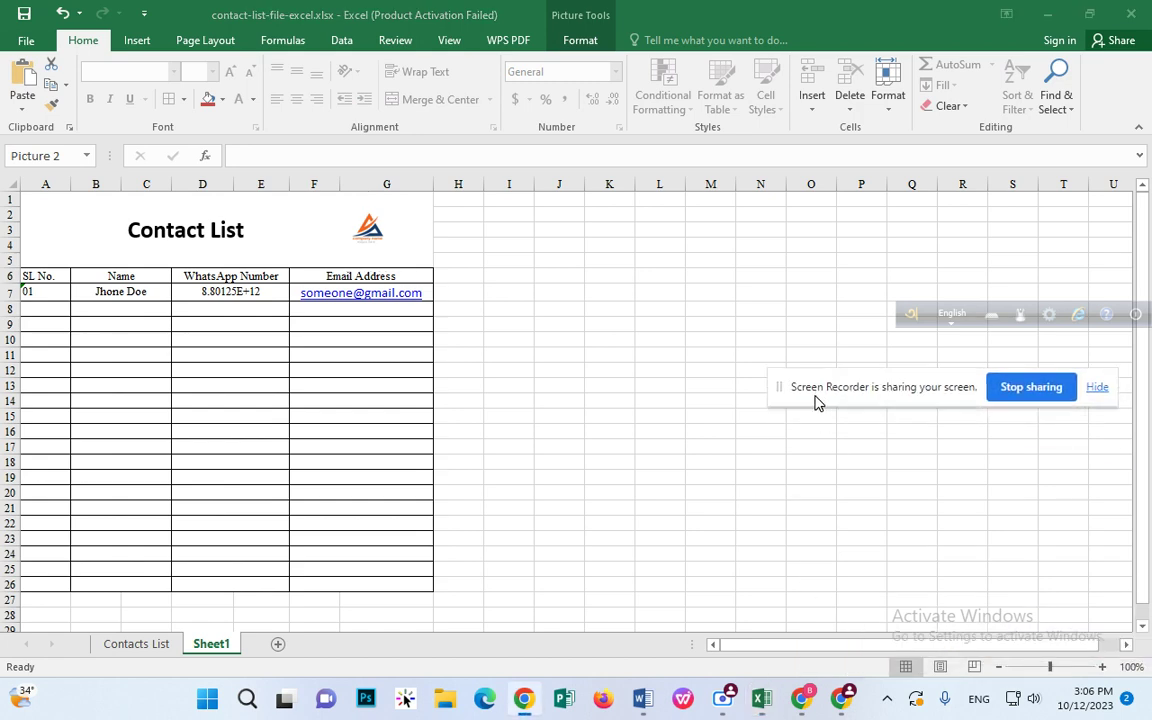
pyautogui.click(1101, 667)
pyautogui.click(1101, 667)
pyautogui.click(1101, 667)
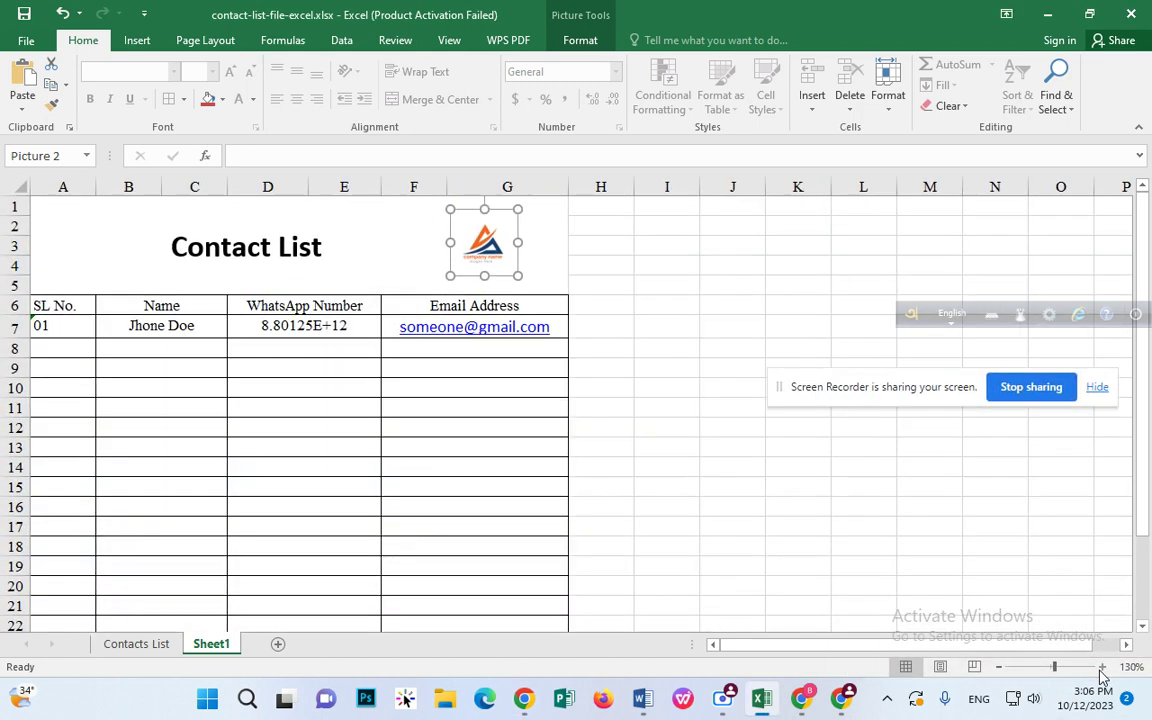
pyautogui.click(1101, 667)
pyautogui.click(620, 364)
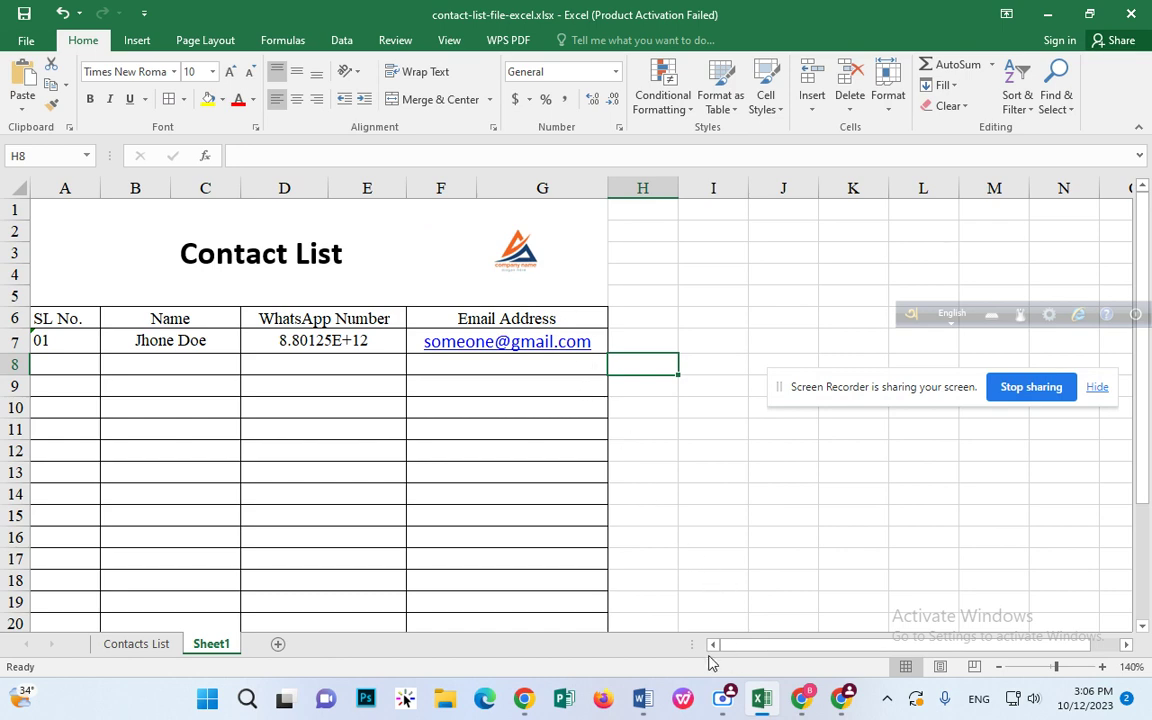
pyautogui.click(1002, 672)
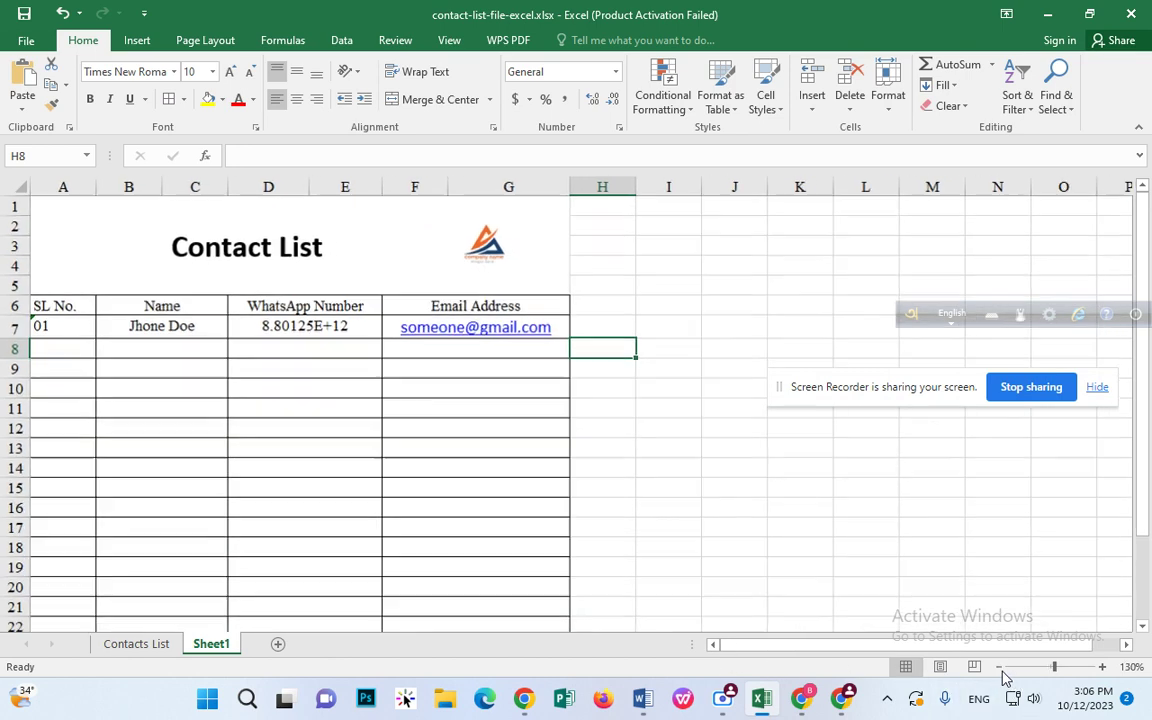
pyautogui.click(1002, 672)
pyautogui.click(1003, 675)
pyautogui.click(706, 417)
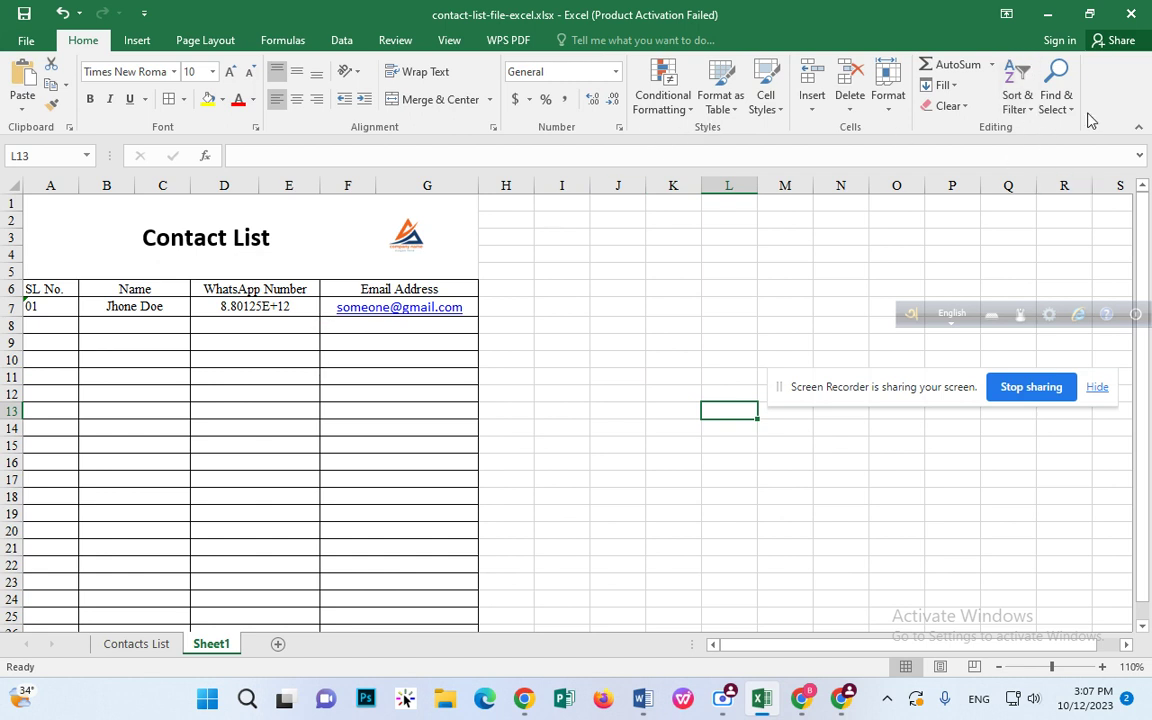
pyautogui.click(1055, 102)
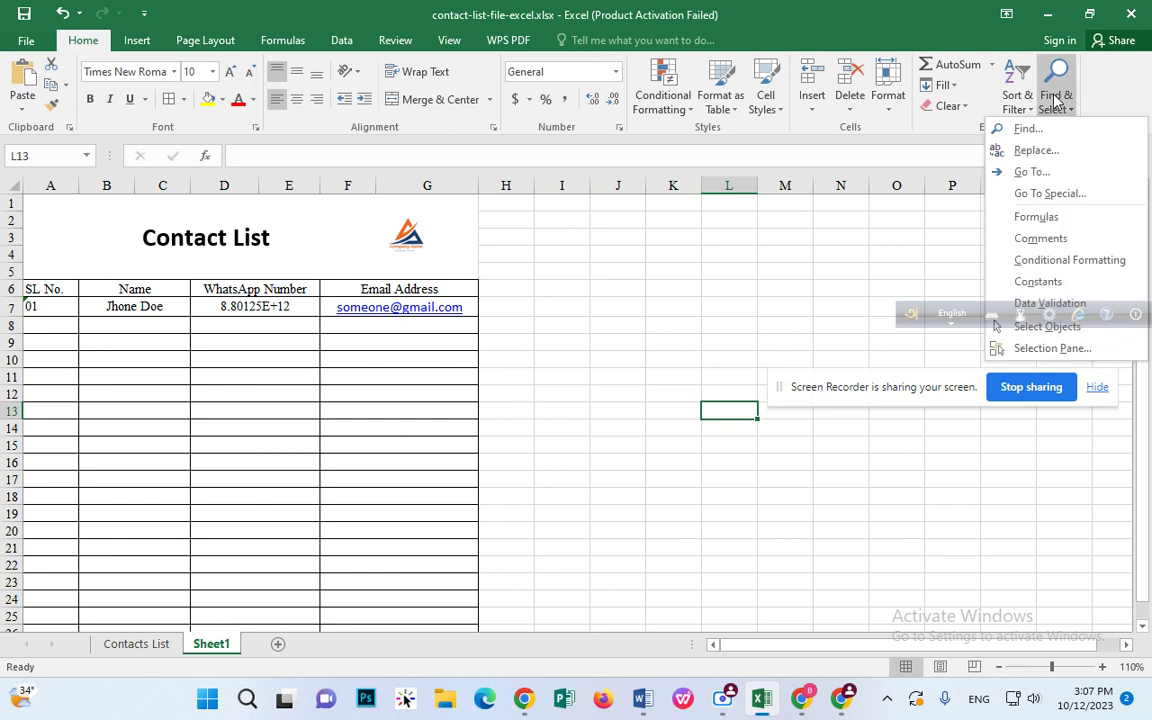
pyautogui.click(1055, 100)
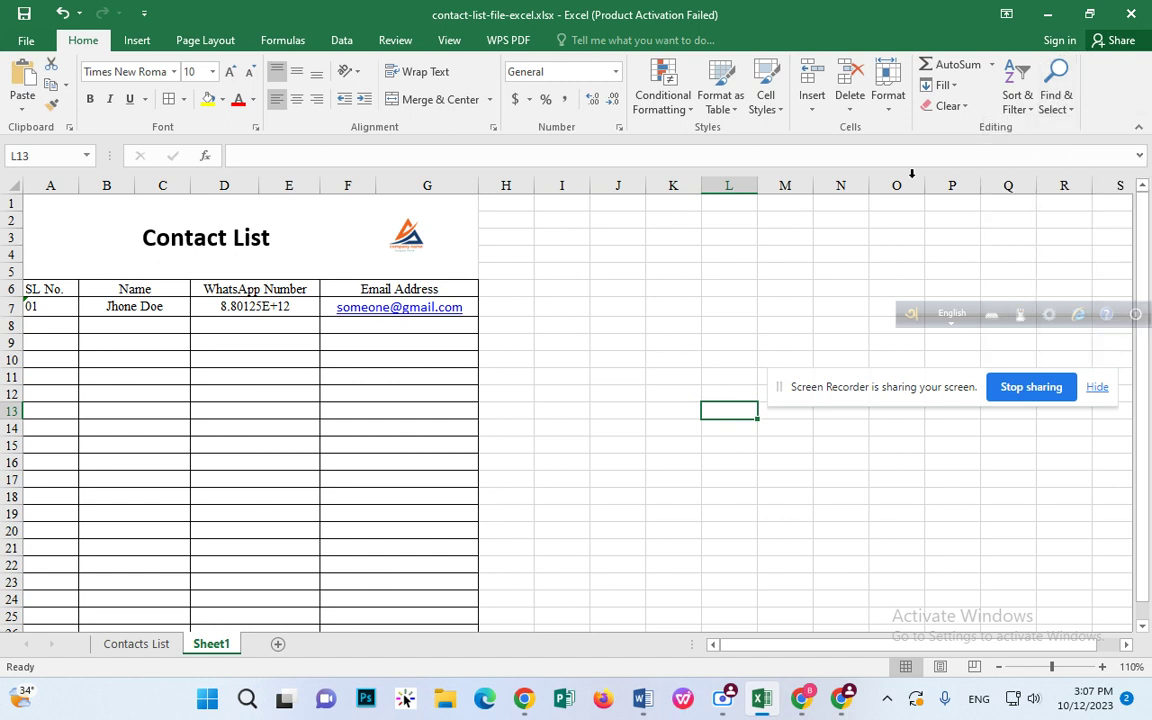
pyautogui.click(738, 249)
pyautogui.click(167, 309)
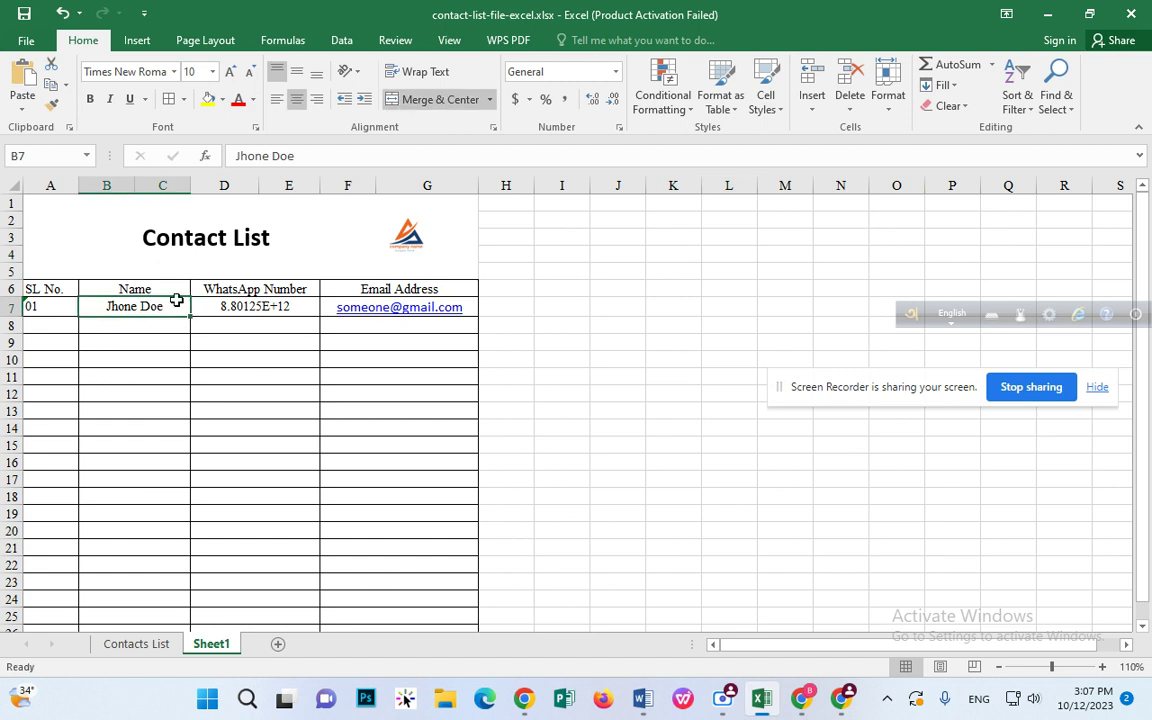
# Step: Format the WhatsApp number cell D7 as Text
pyautogui.doubleClick(221, 306)
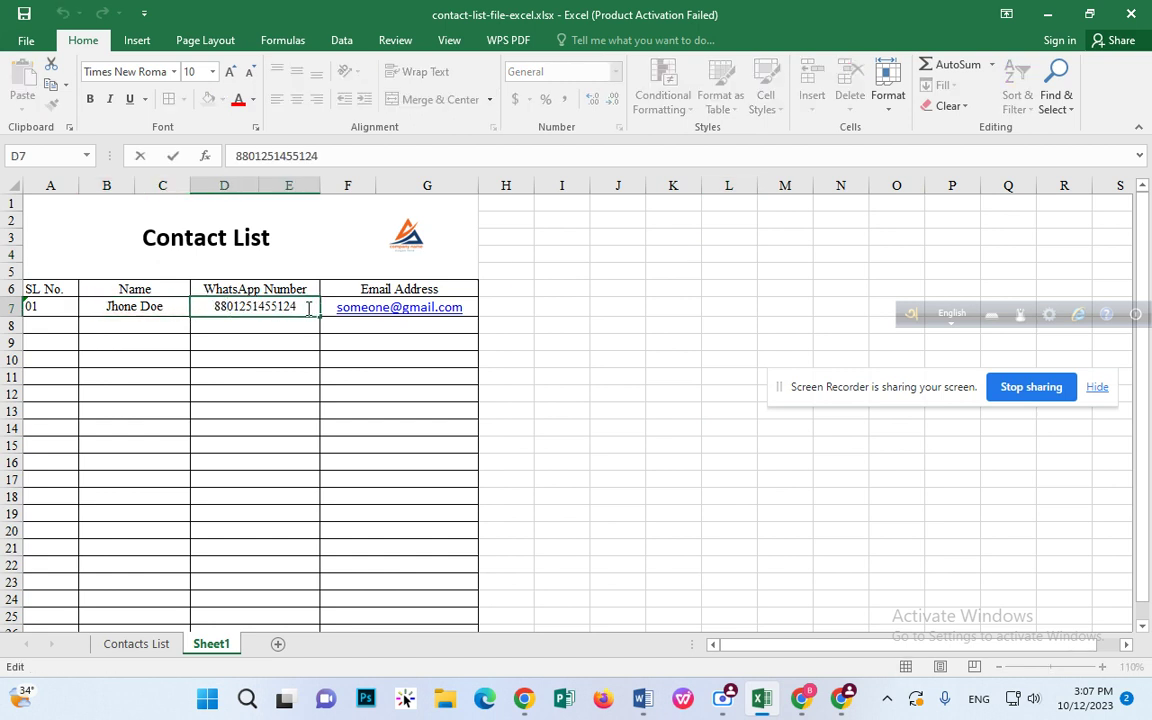
pyautogui.moveTo(308, 307); pyautogui.dragTo(193, 308)
pyautogui.click(628, 250)
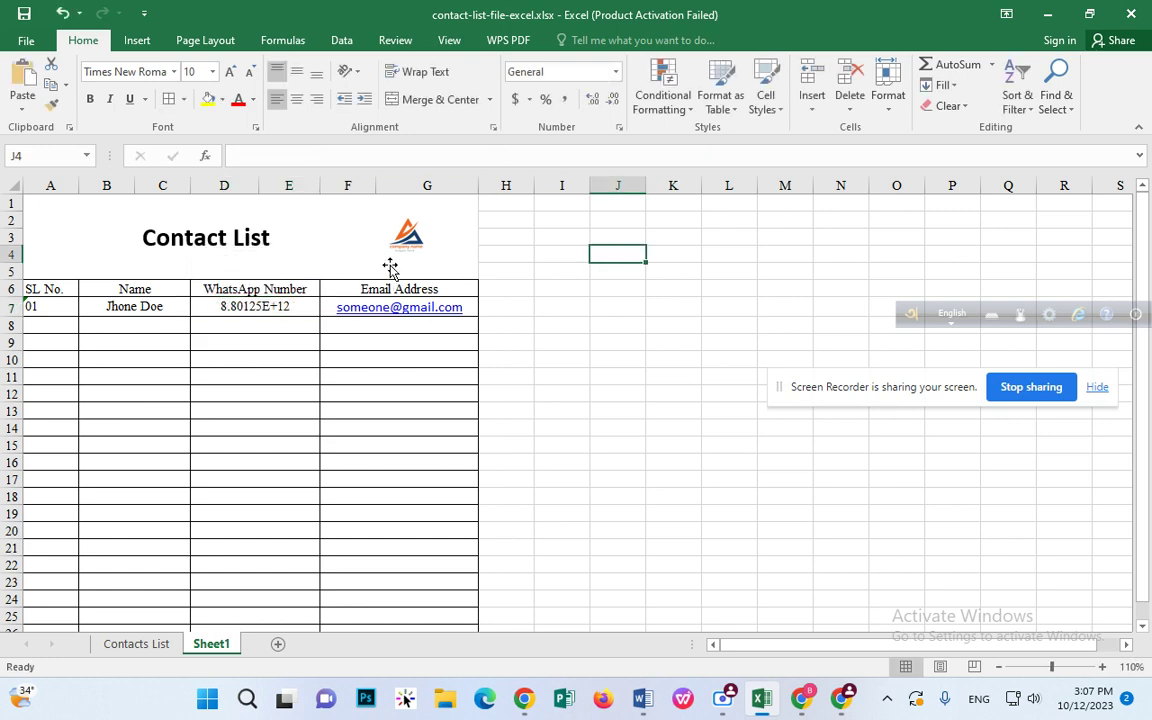
pyautogui.click(270, 307)
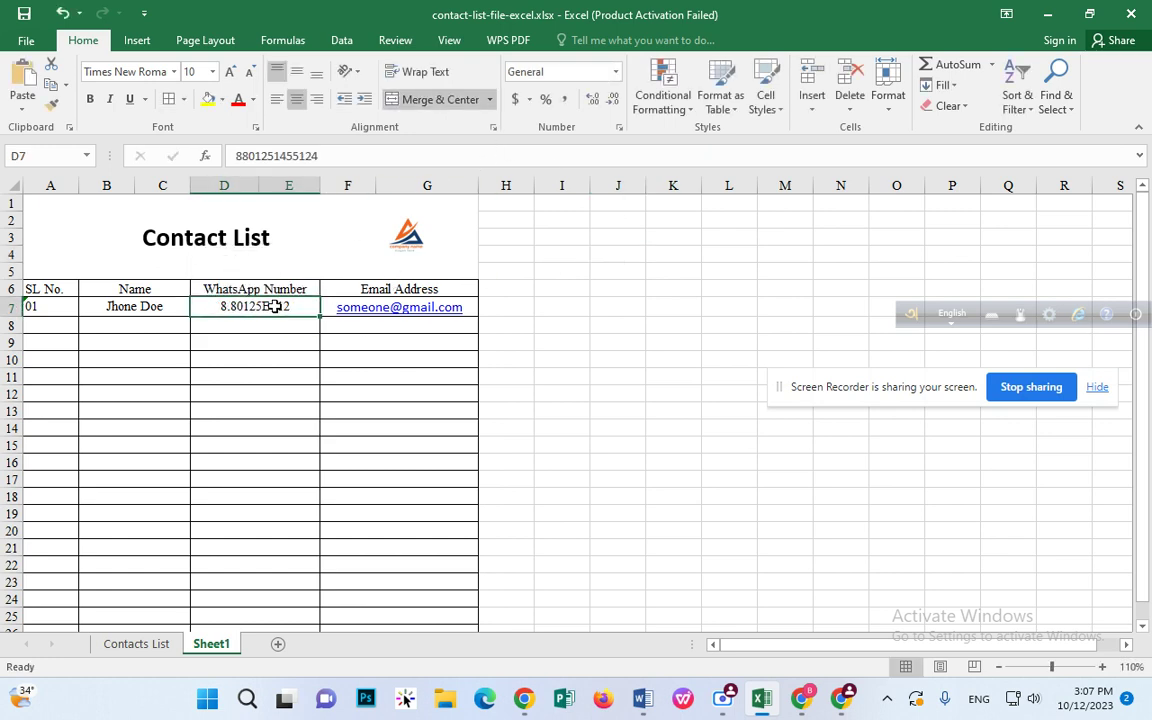
pyautogui.click(615, 72)
pyautogui.scroll(-1, 683, 460)
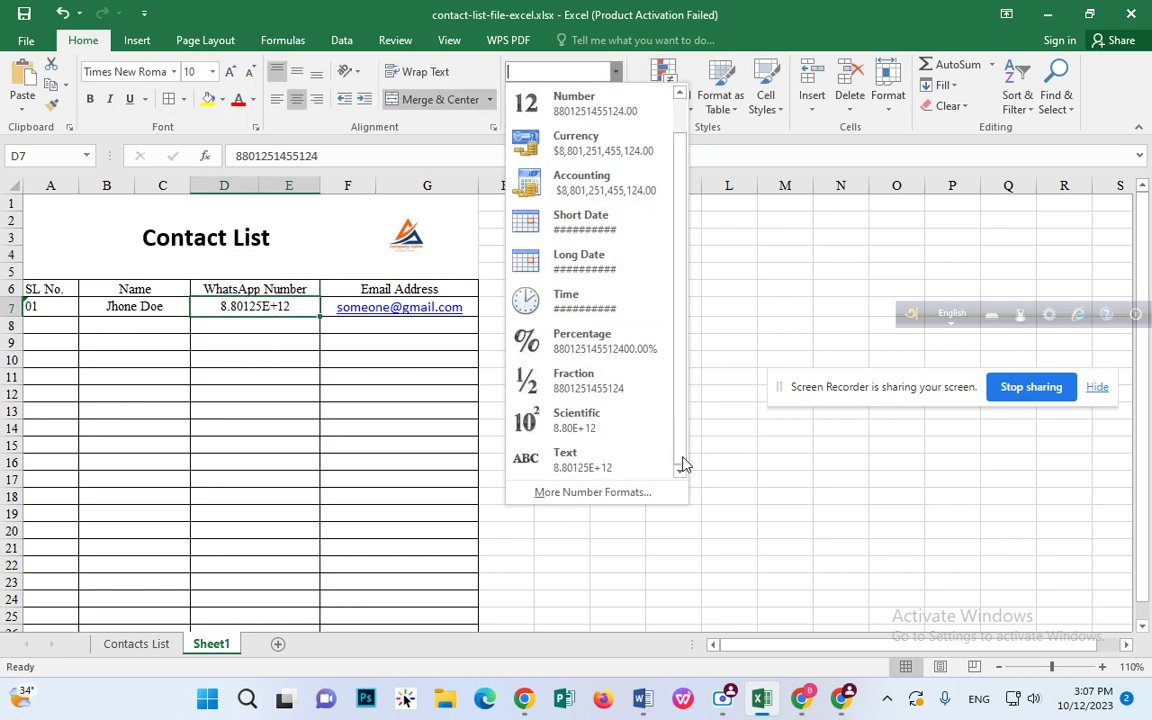
pyautogui.click(651, 463)
# Step: Re-enter the WhatsApp number in D7 so it shows in full, not scientific notation
pyautogui.doubleClick(300, 306)
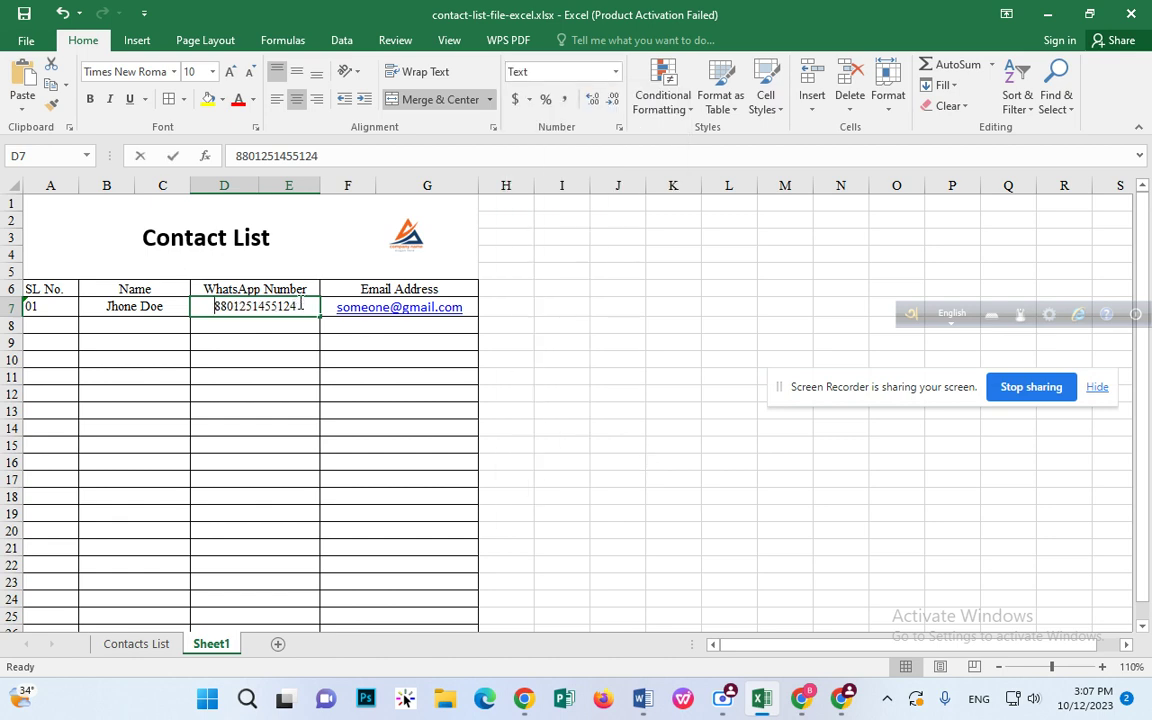
pyautogui.click(217, 305)
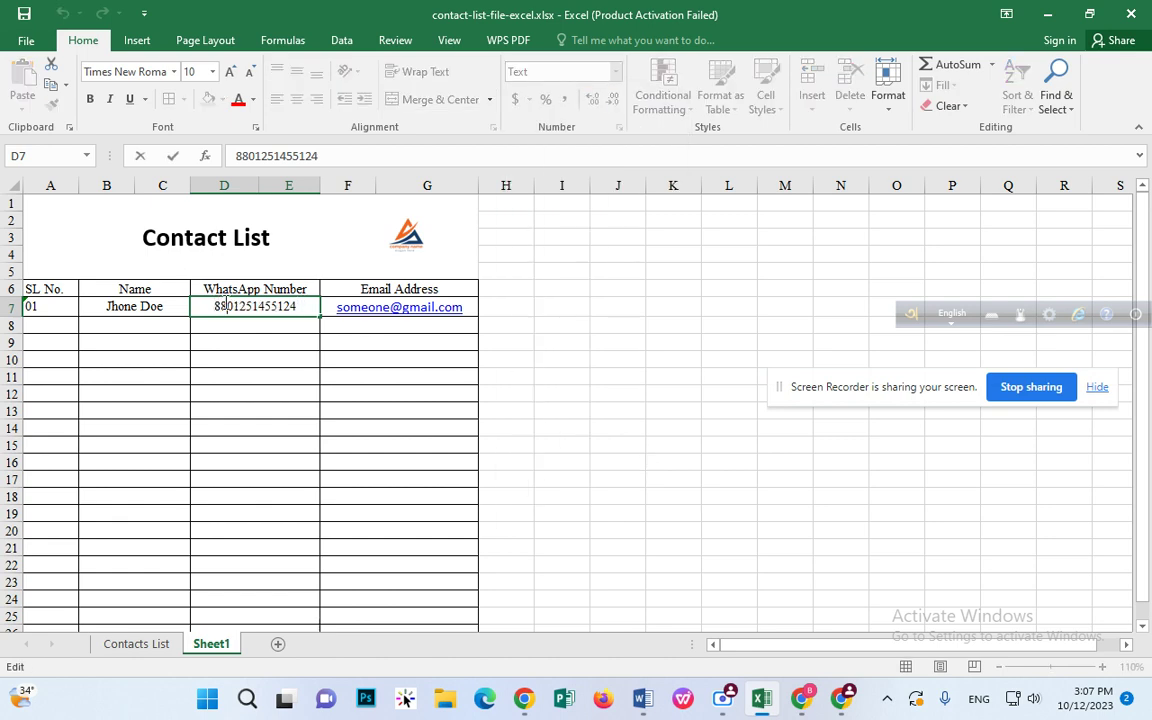
pyautogui.moveTo(212, 306); pyautogui.dragTo(317, 312)
pyautogui.click(350, 340)
pyautogui.click(295, 309)
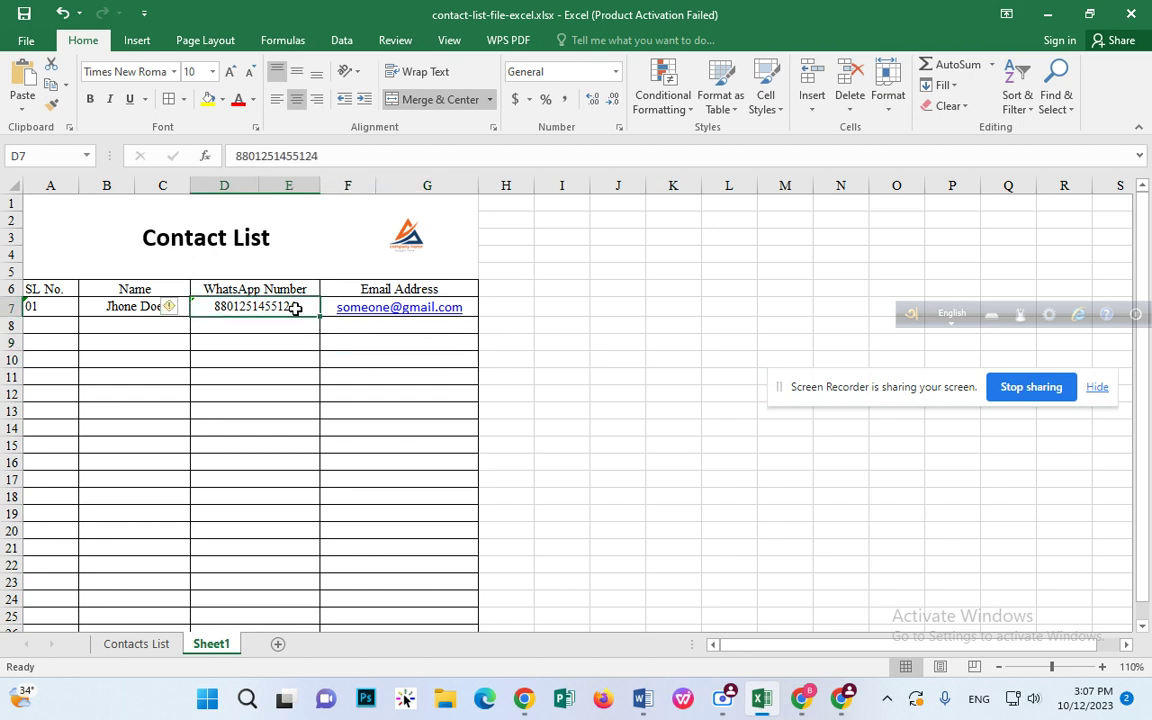
pyautogui.click(440, 322)
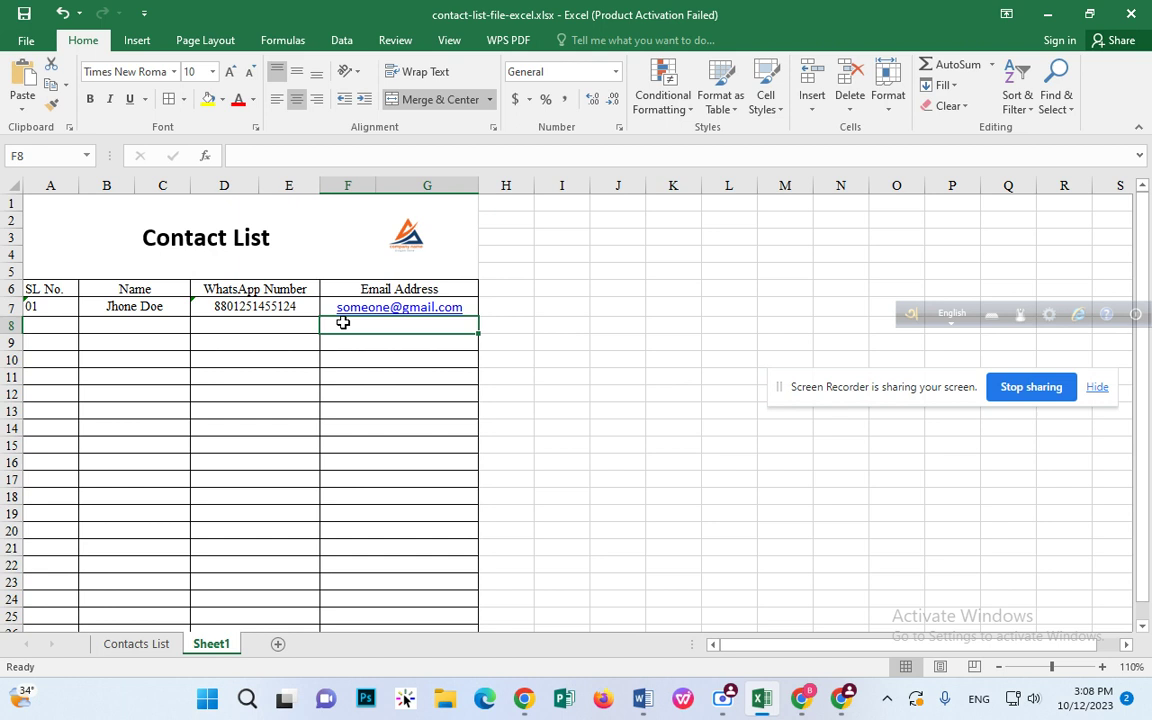
pyautogui.click(184, 240)
pyautogui.moveTo(290, 244); pyautogui.dragTo(145, 244)
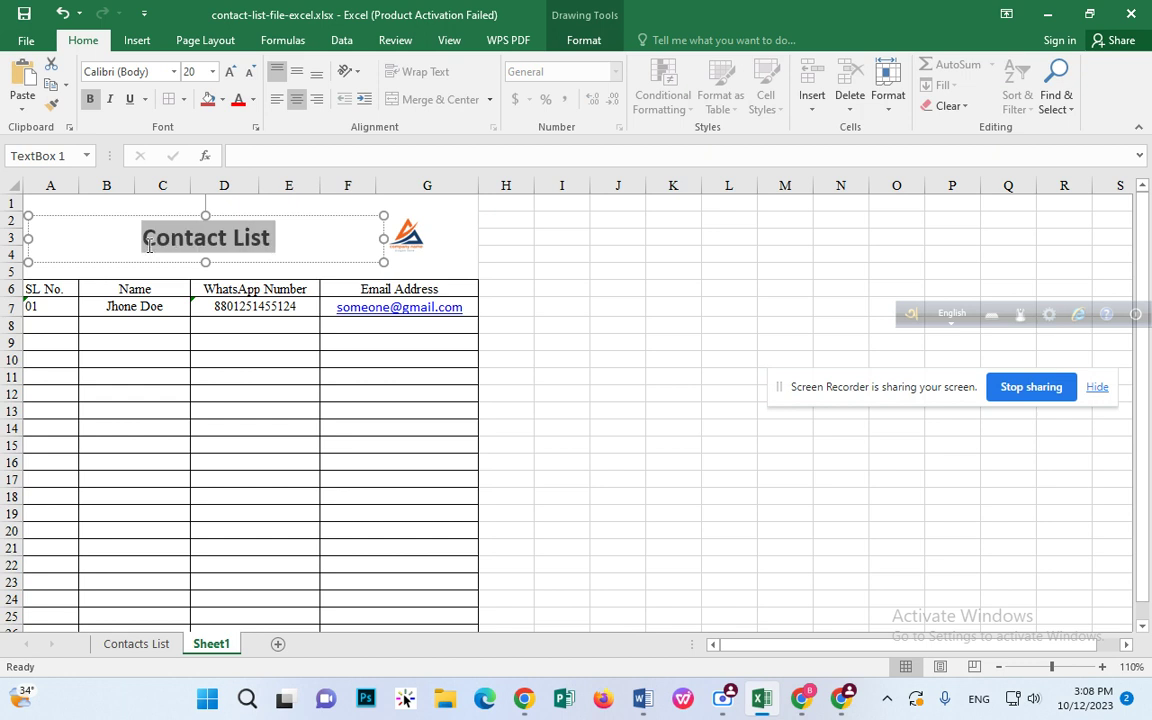
pyautogui.write('Custom')
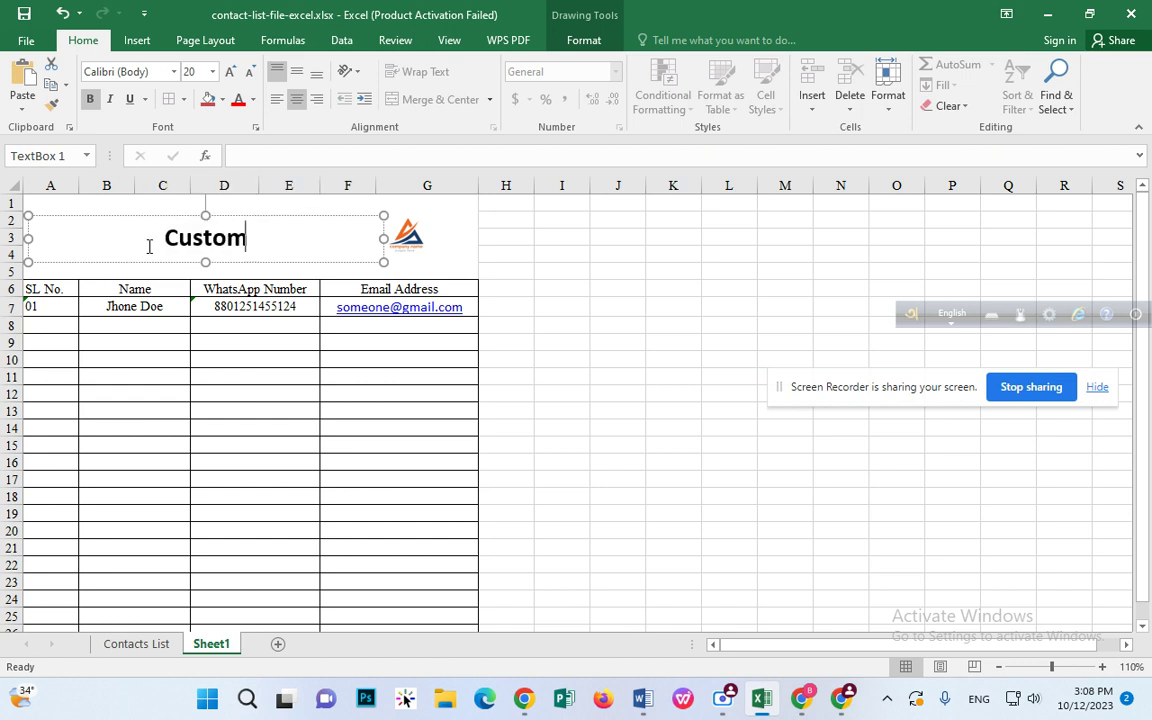
pyautogui.write('er List')
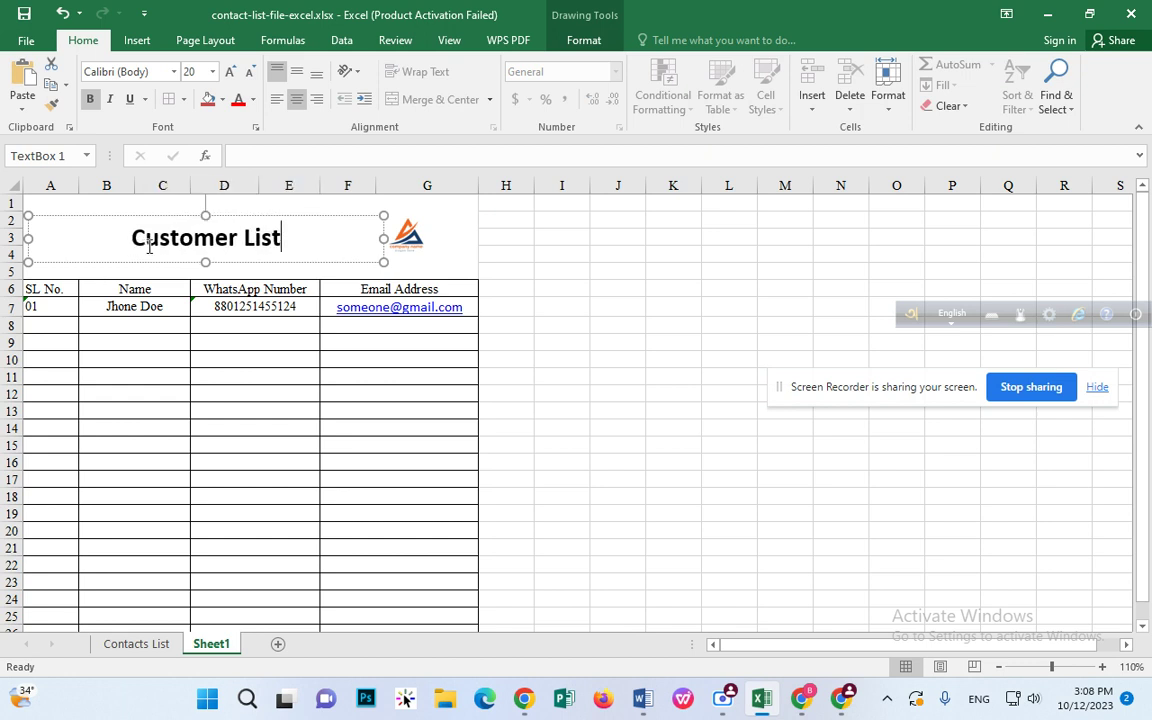
pyautogui.click(466, 220)
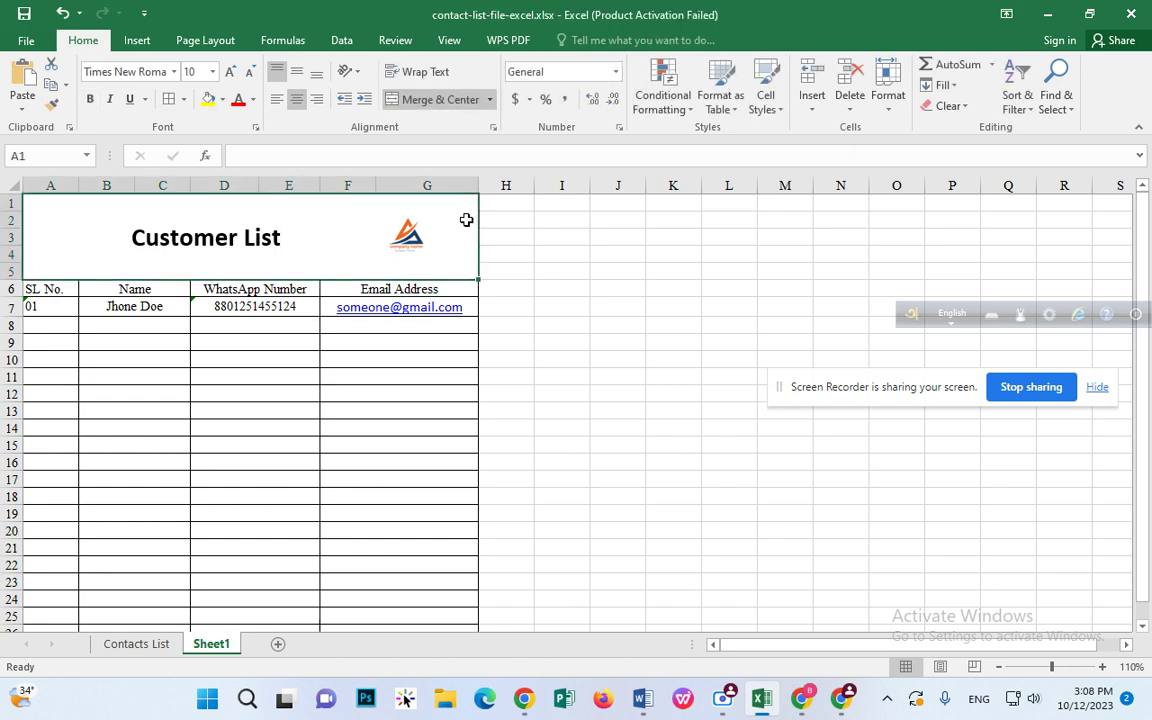
pyautogui.doubleClick(272, 238)
pyautogui.click(283, 242)
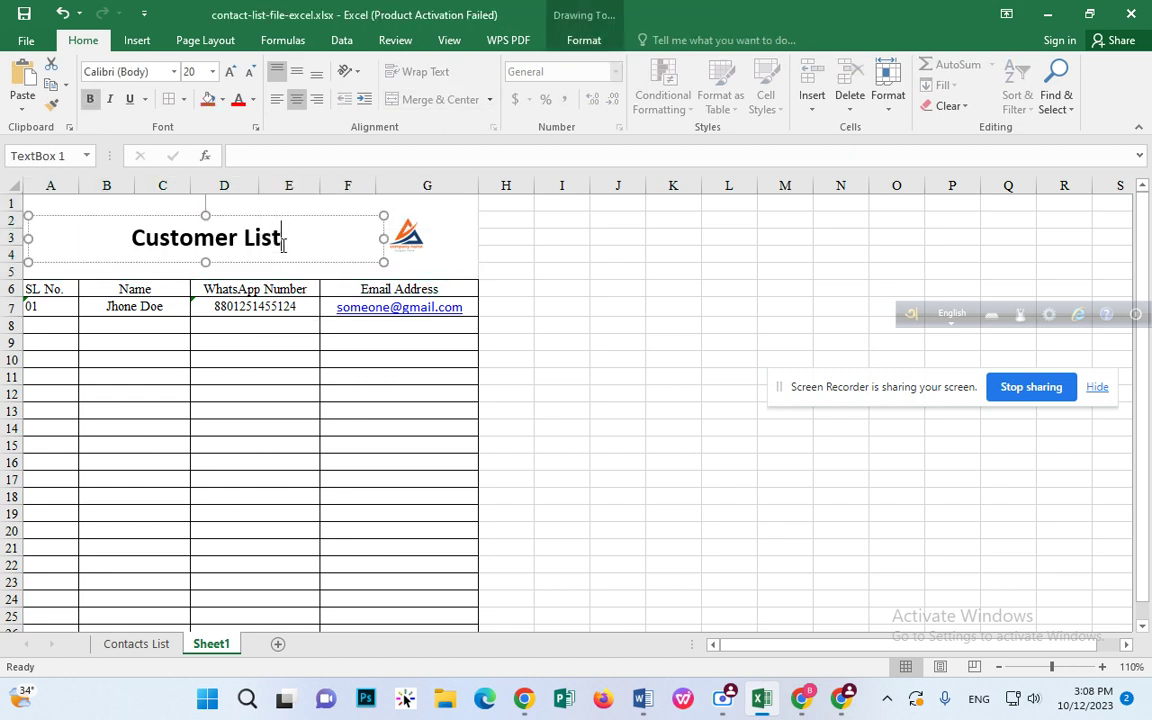
pyautogui.moveTo(288, 249); pyautogui.dragTo(44, 249)
pyautogui.write('V')
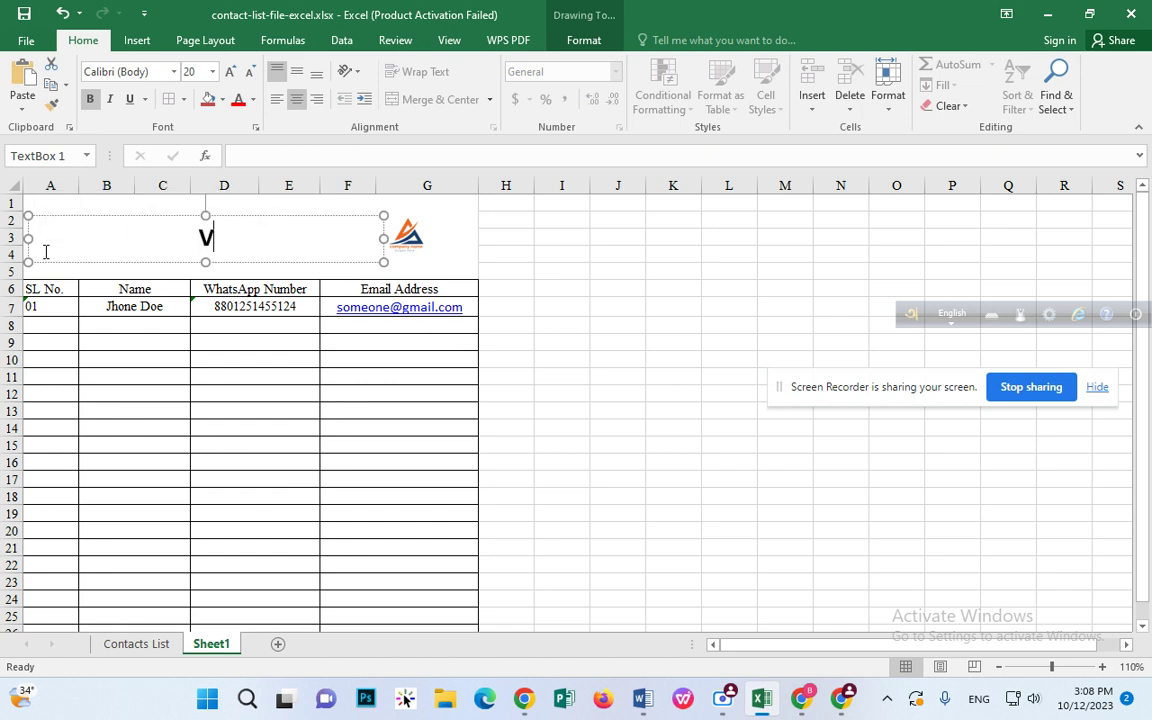
pyautogui.write('isitor List')
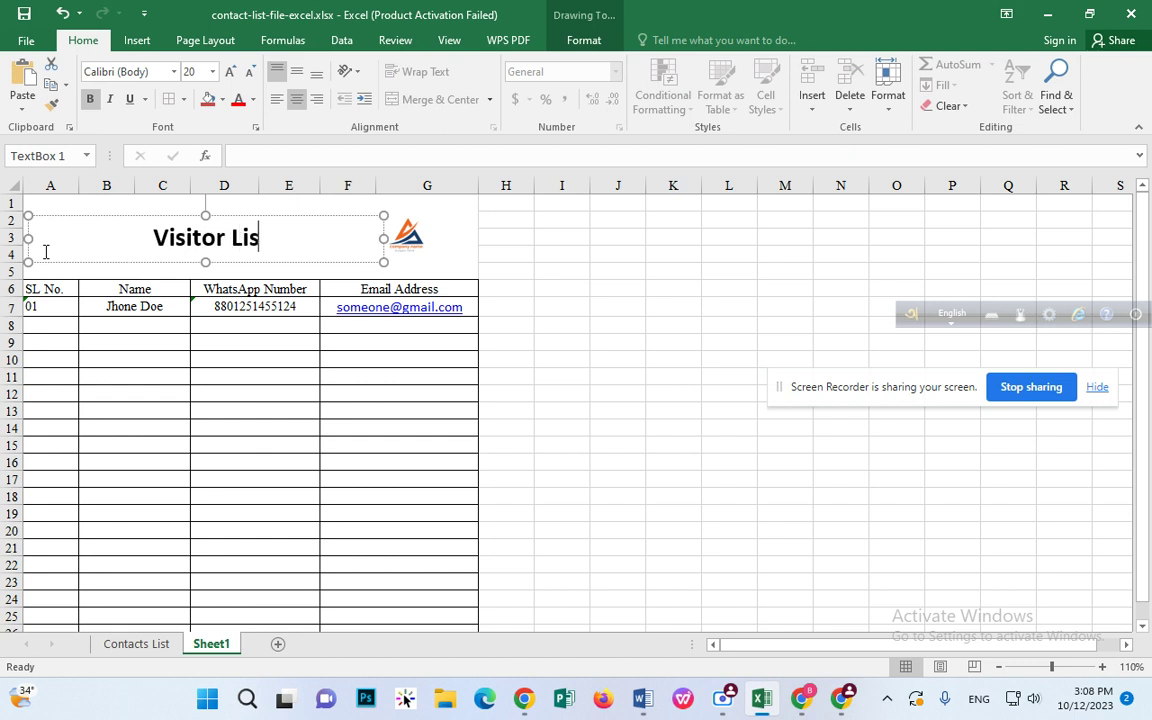
pyautogui.click(393, 258)
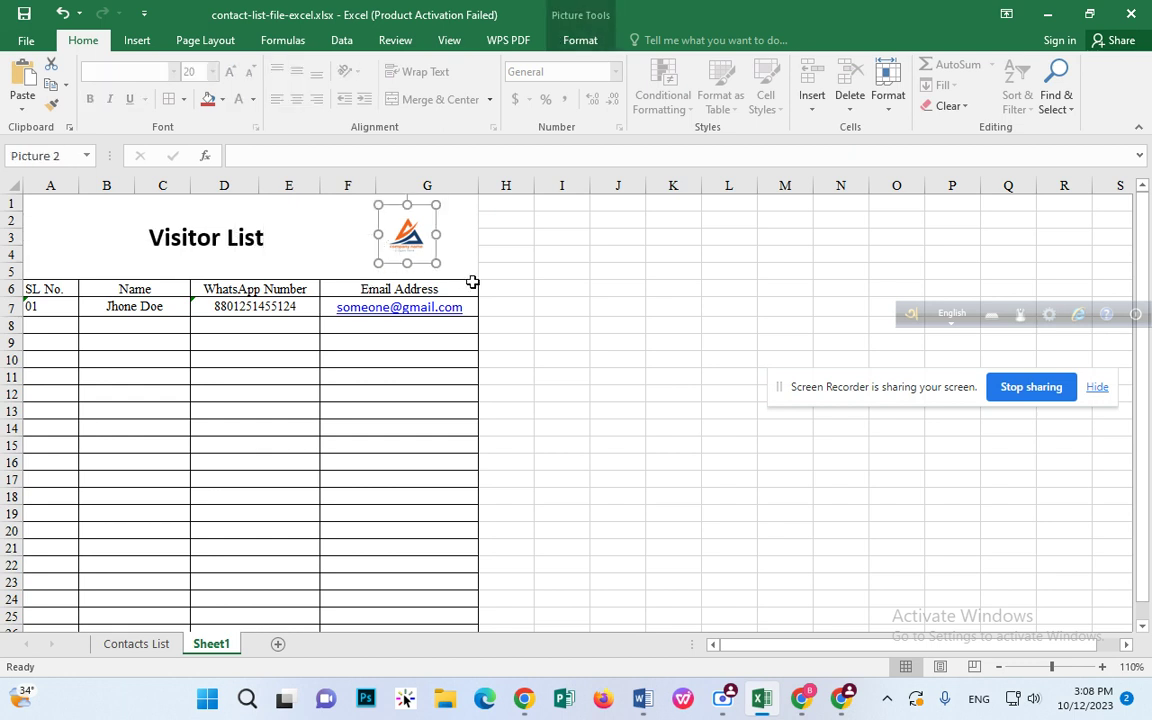
pyautogui.click(270, 234)
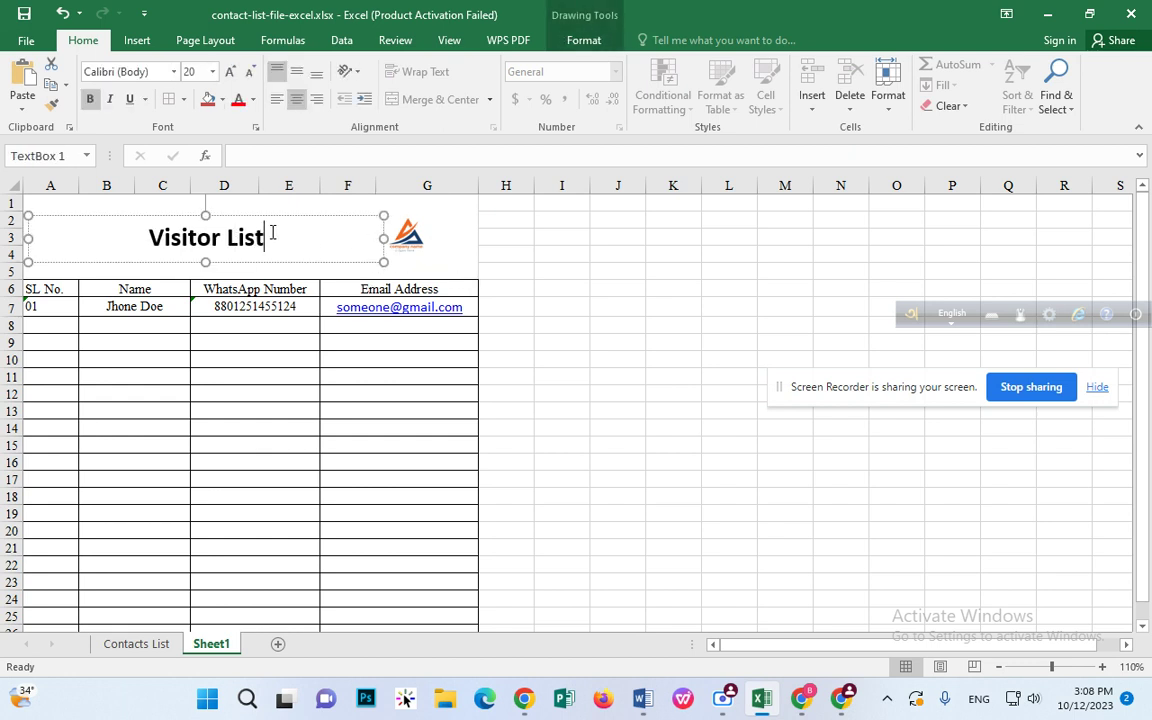
pyautogui.moveTo(270, 234); pyautogui.dragTo(145, 231)
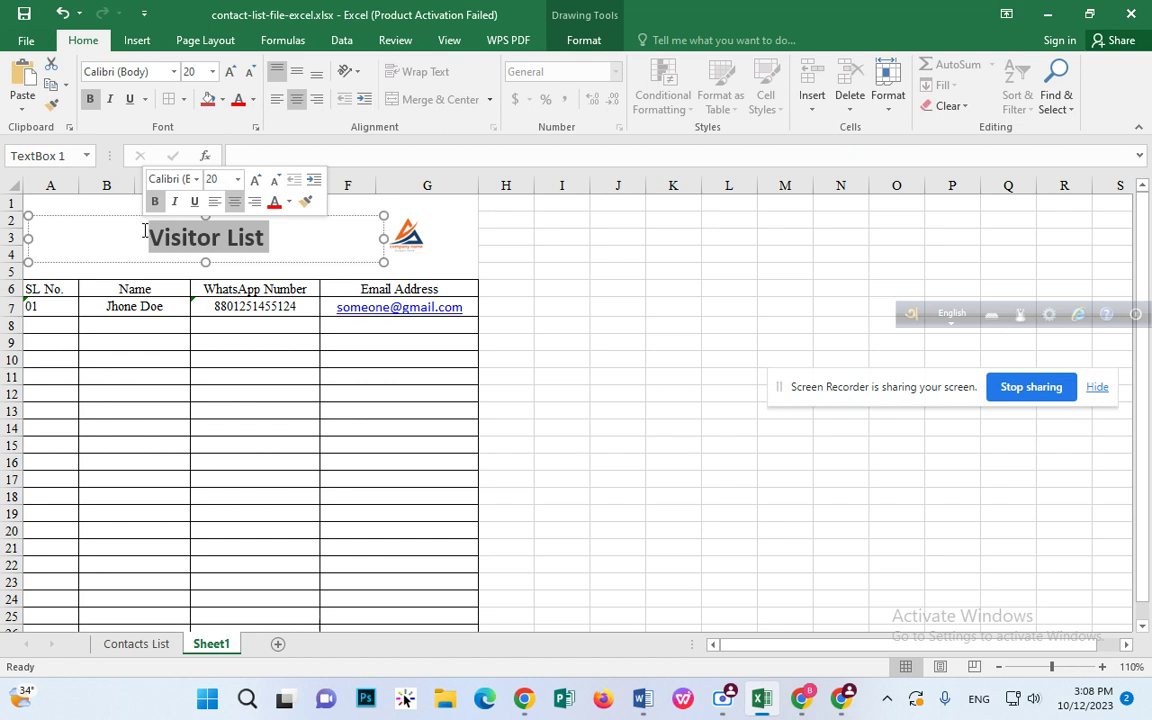
pyautogui.write('Cus')
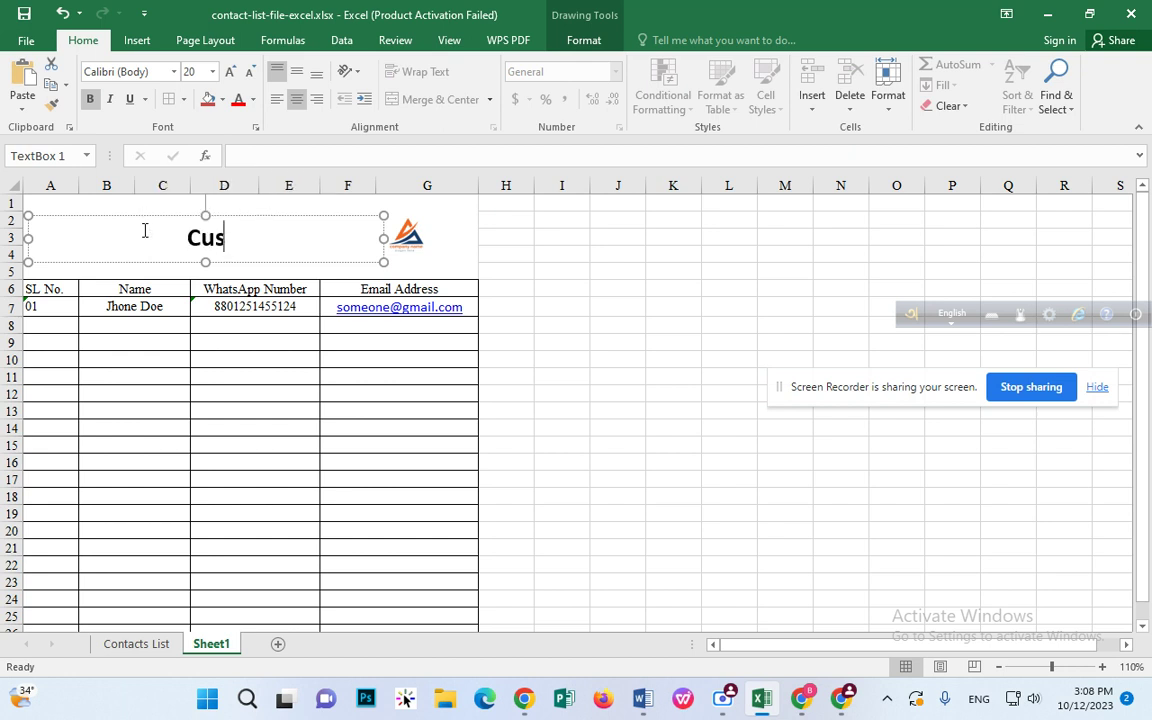
pyautogui.write('tomer List')
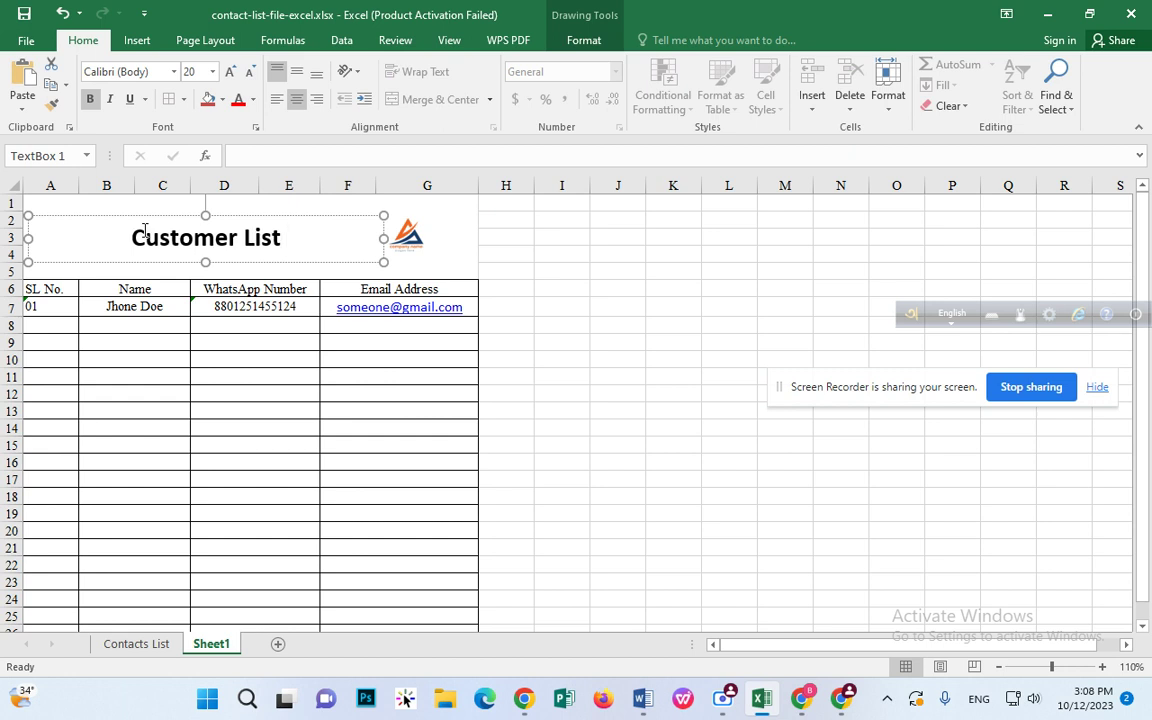
pyautogui.click(404, 254)
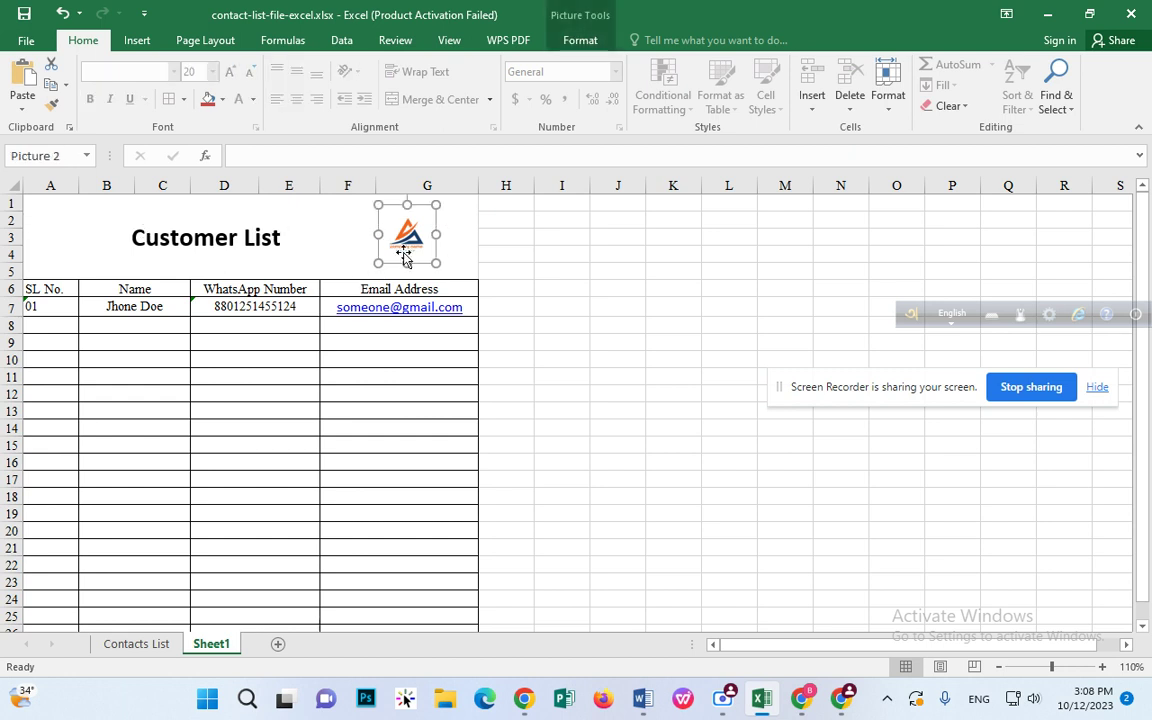
pyautogui.moveTo(296, 290); pyautogui.dragTo(307, 588)
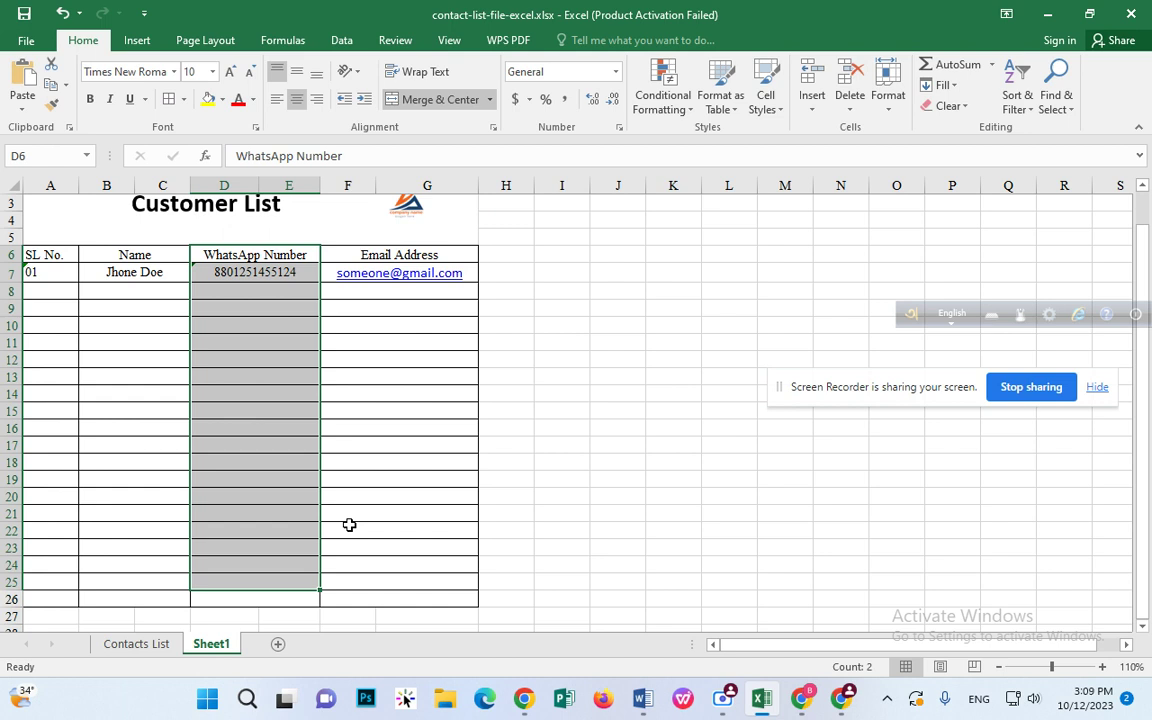
pyautogui.click(507, 378)
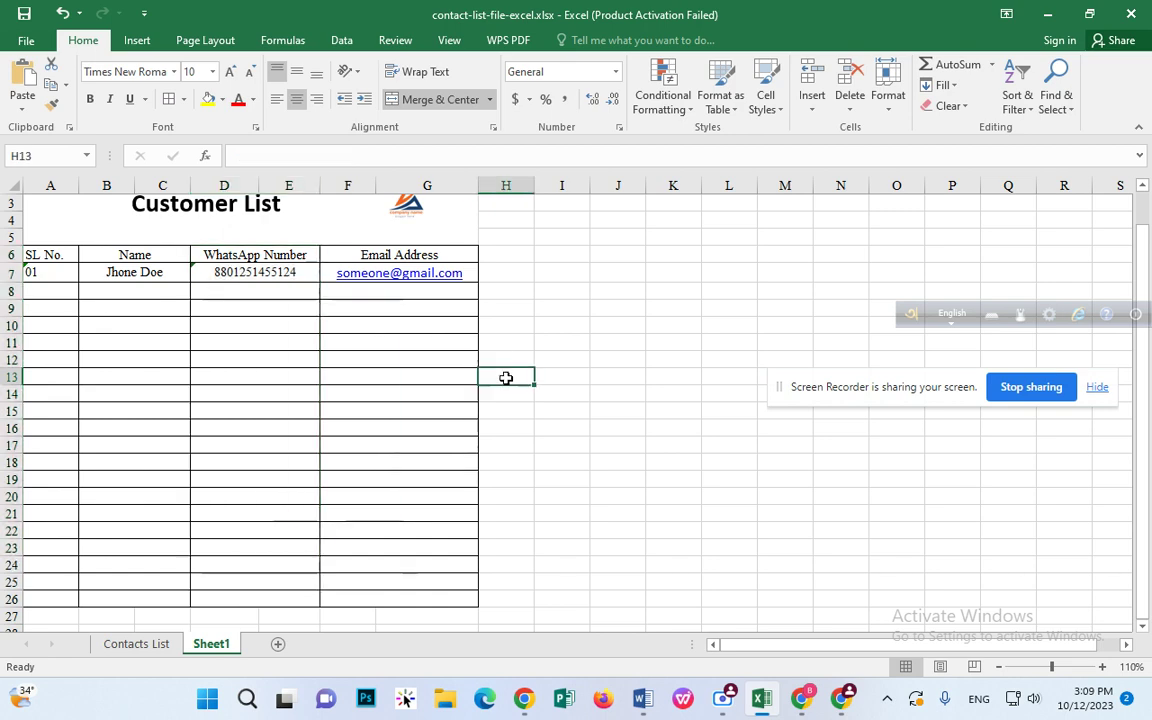
# Step: Search Google for 'food shop dhaka' in a new browser tab
pyautogui.click(848, 695)
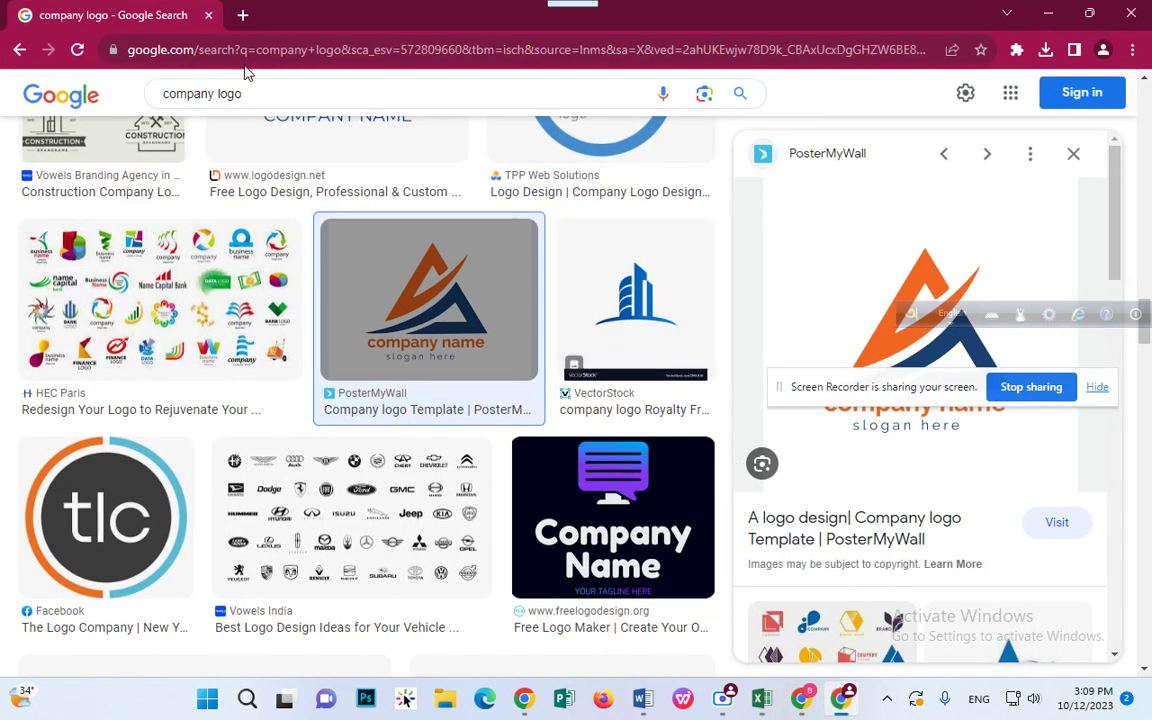
pyautogui.click(241, 17)
pyautogui.click(251, 49)
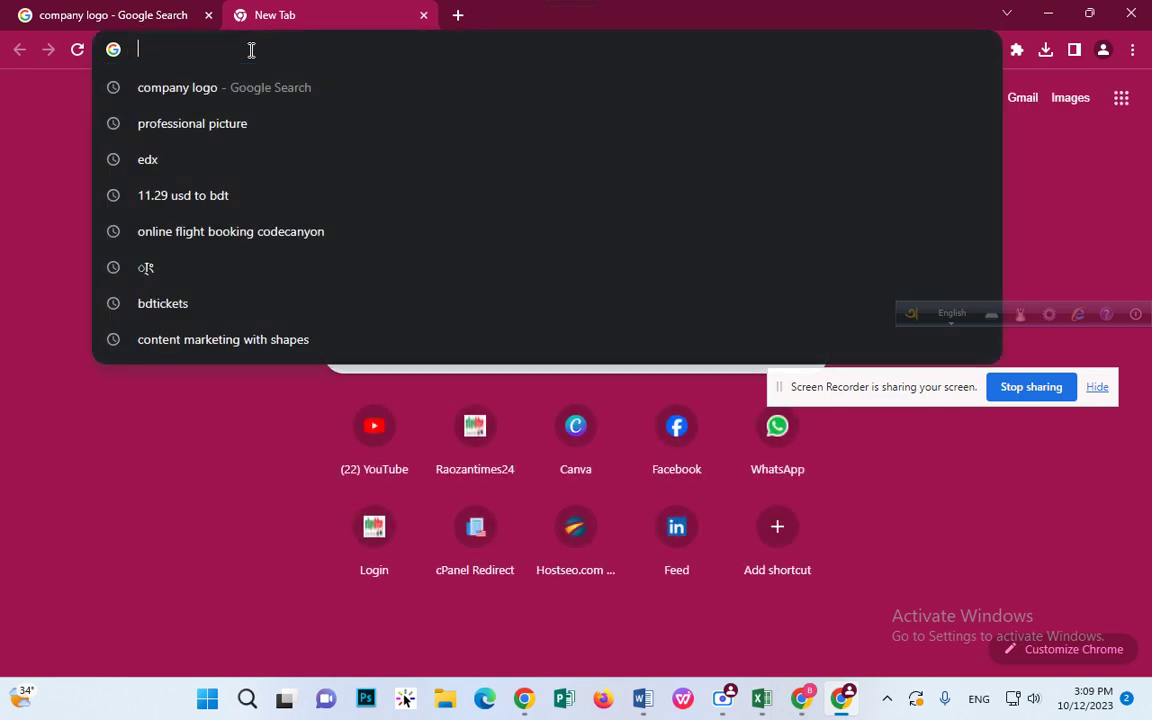
pyautogui.write('food sh')
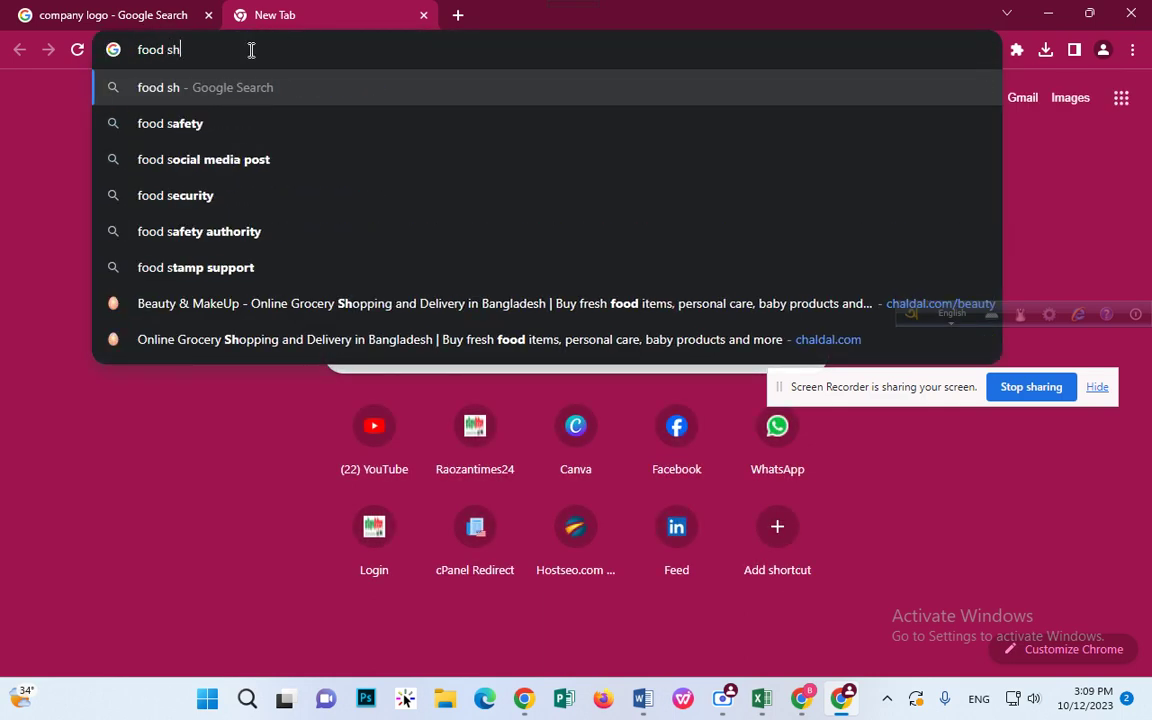
pyautogui.write('op dhaka')
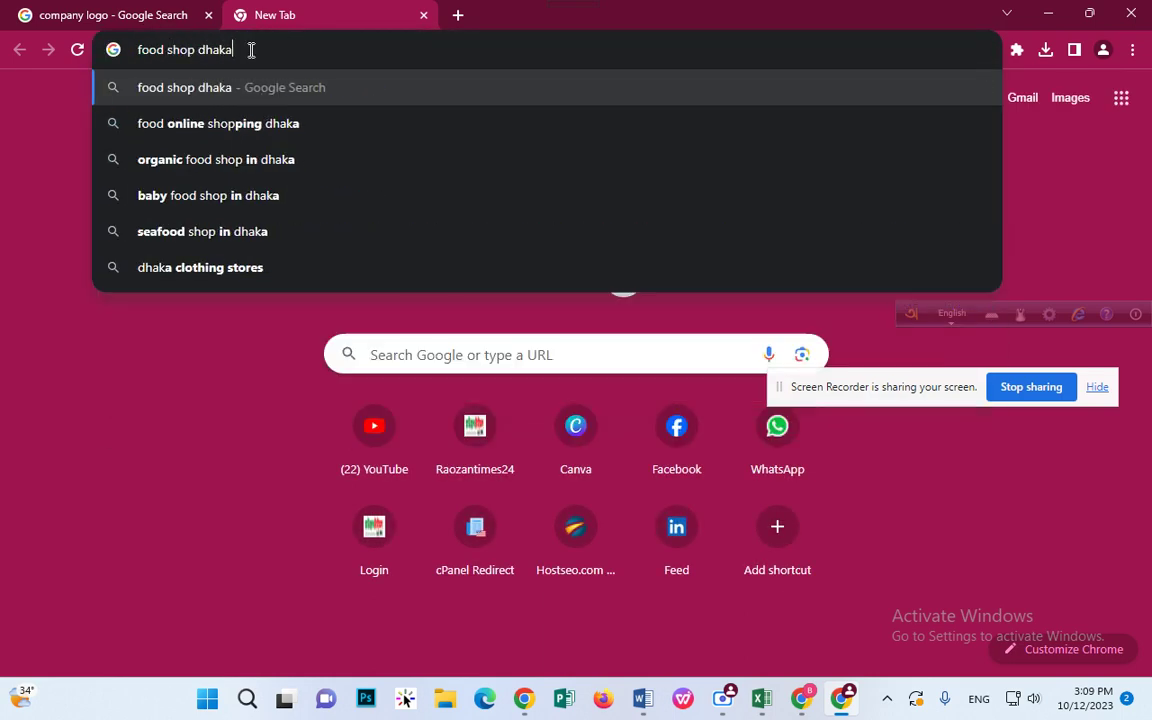
pyautogui.press('Return')
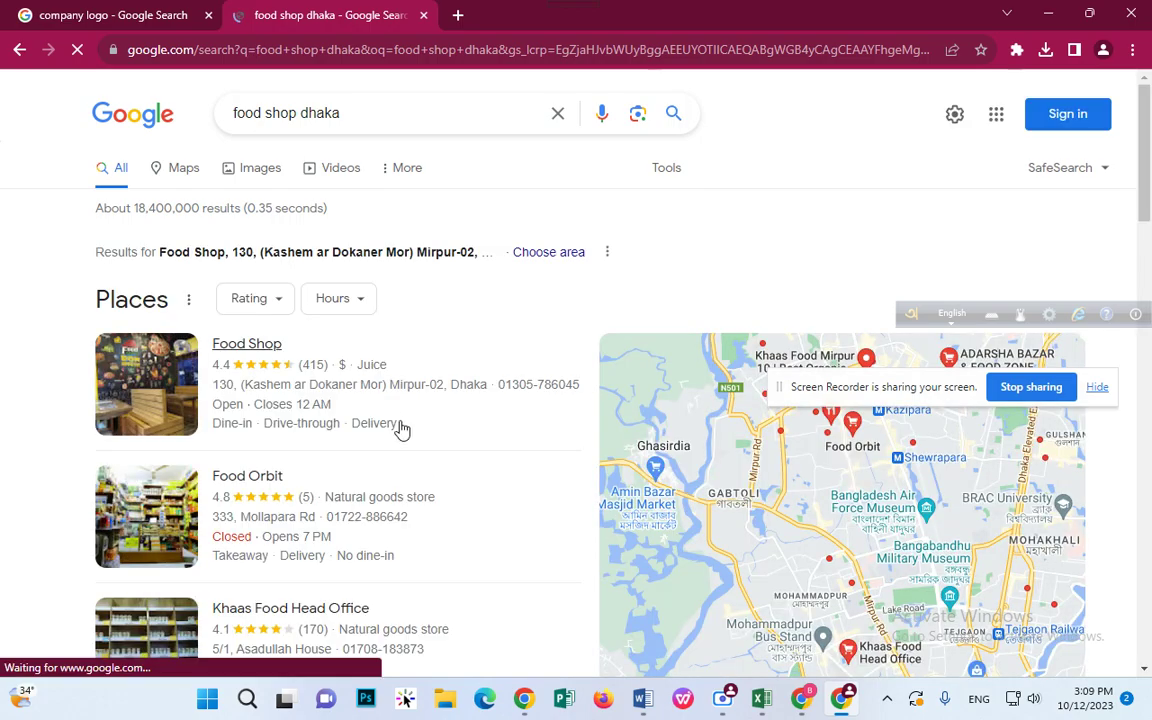
# Step: Open the full local places list and select the Food Orbit name
pyautogui.scroll(-1, 489, 409)
pyautogui.scroll(-5, 455, 415)
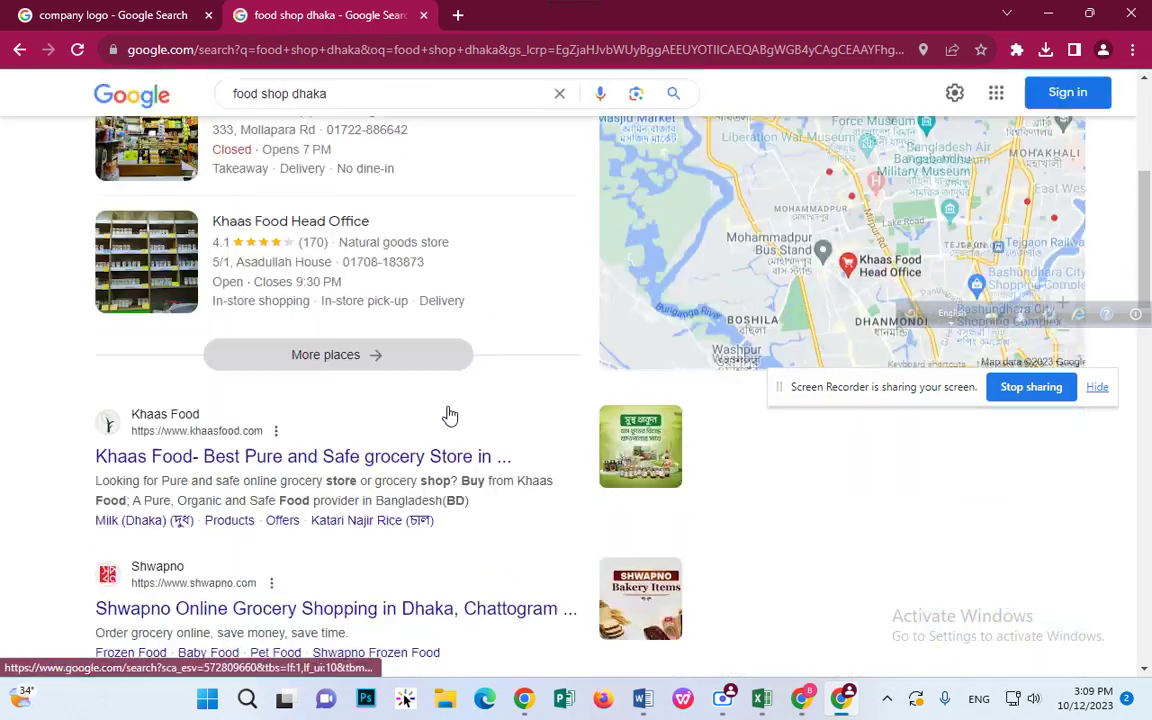
pyautogui.scroll(3, 448, 413)
pyautogui.click(360, 579)
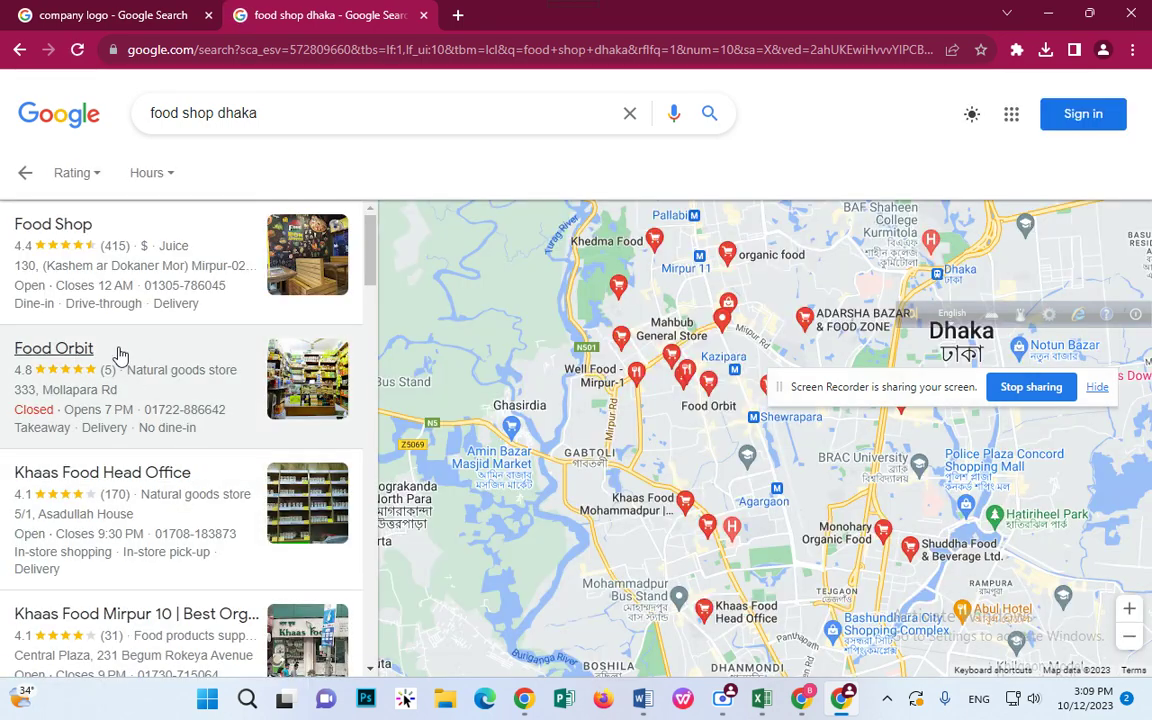
pyautogui.moveTo(8, 347); pyautogui.dragTo(103, 348)
pyautogui.hotkey('ctrl', 'c')
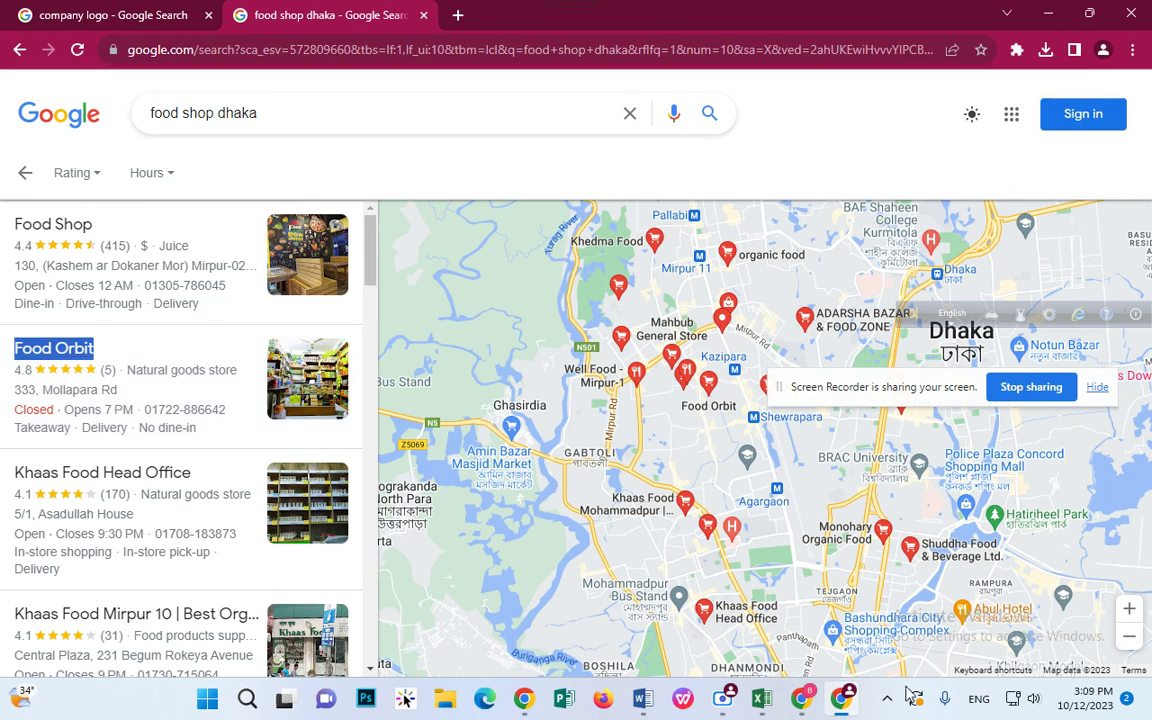
# Step: Paste 'Food Orbit' into the Name cell B8 of the customer table
pyautogui.hotkey('alt', 'Tab')
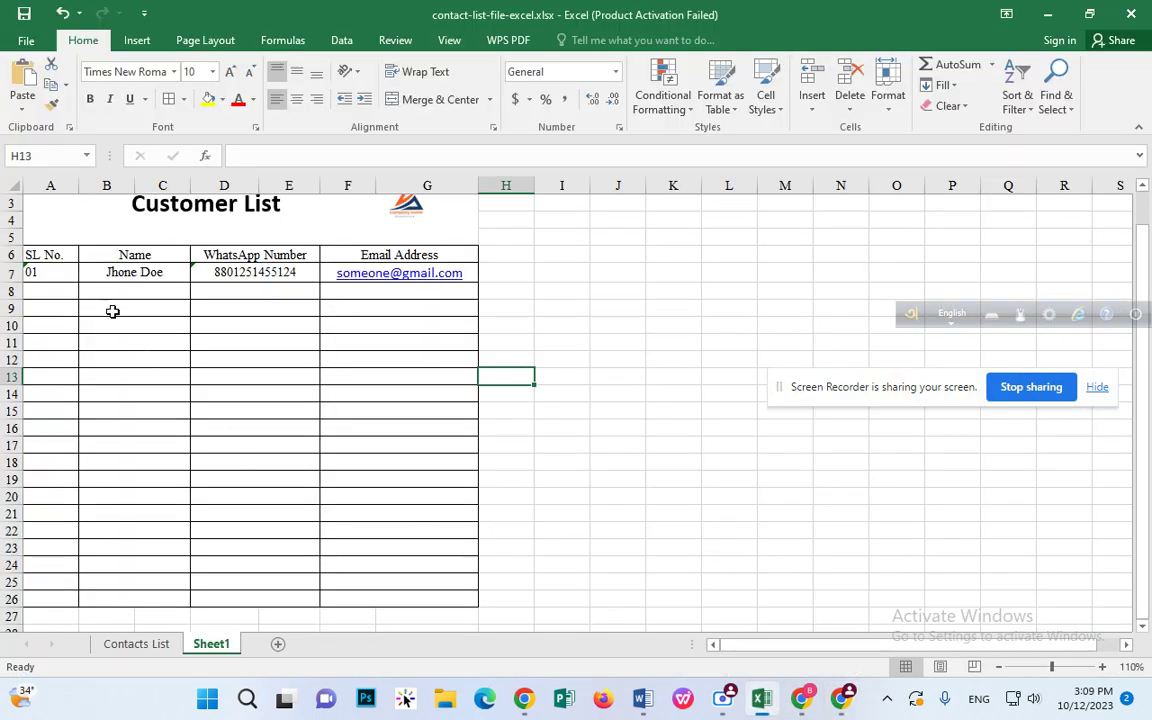
pyautogui.click(113, 288)
pyautogui.hotkey('ctrl', 'v')
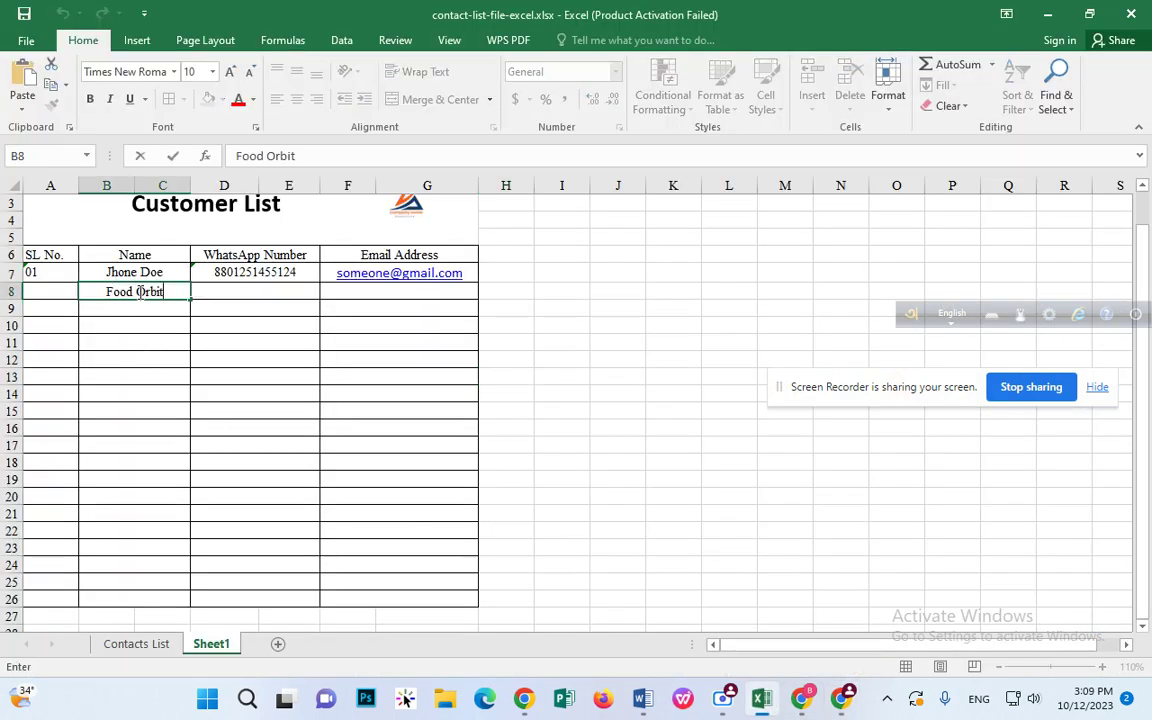
pyautogui.click(221, 292)
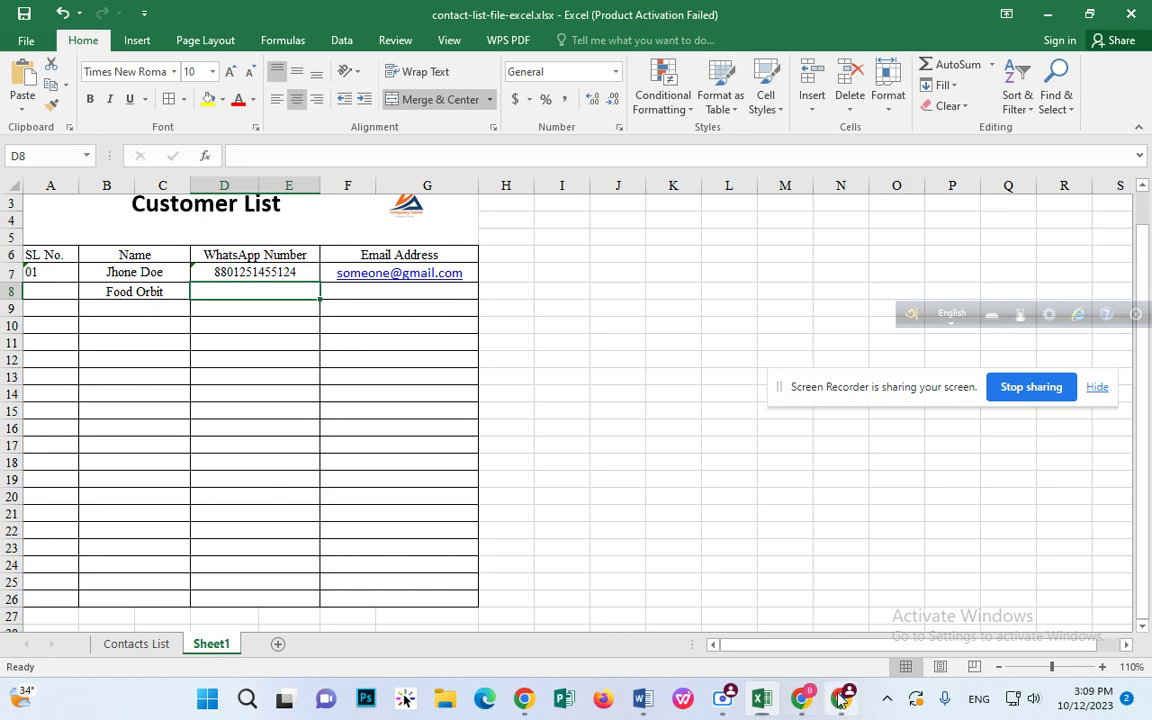
pyautogui.click(805, 695)
pyautogui.moveTo(143, 409); pyautogui.dragTo(234, 414)
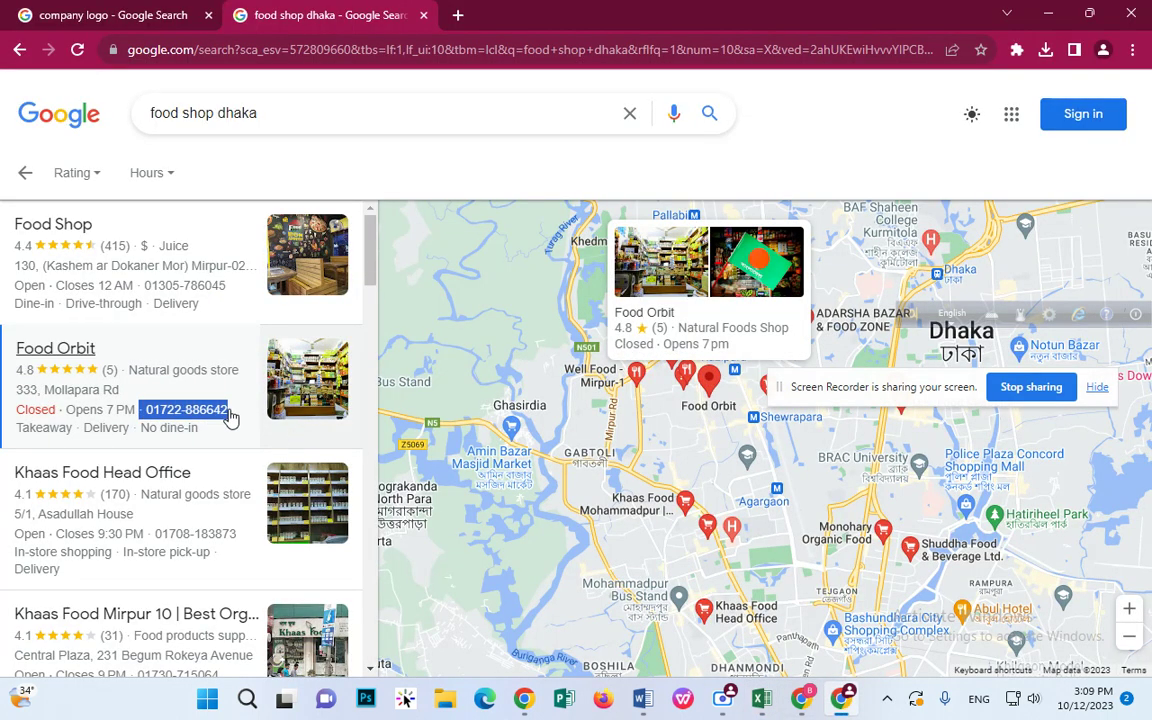
pyautogui.click(457, 15)
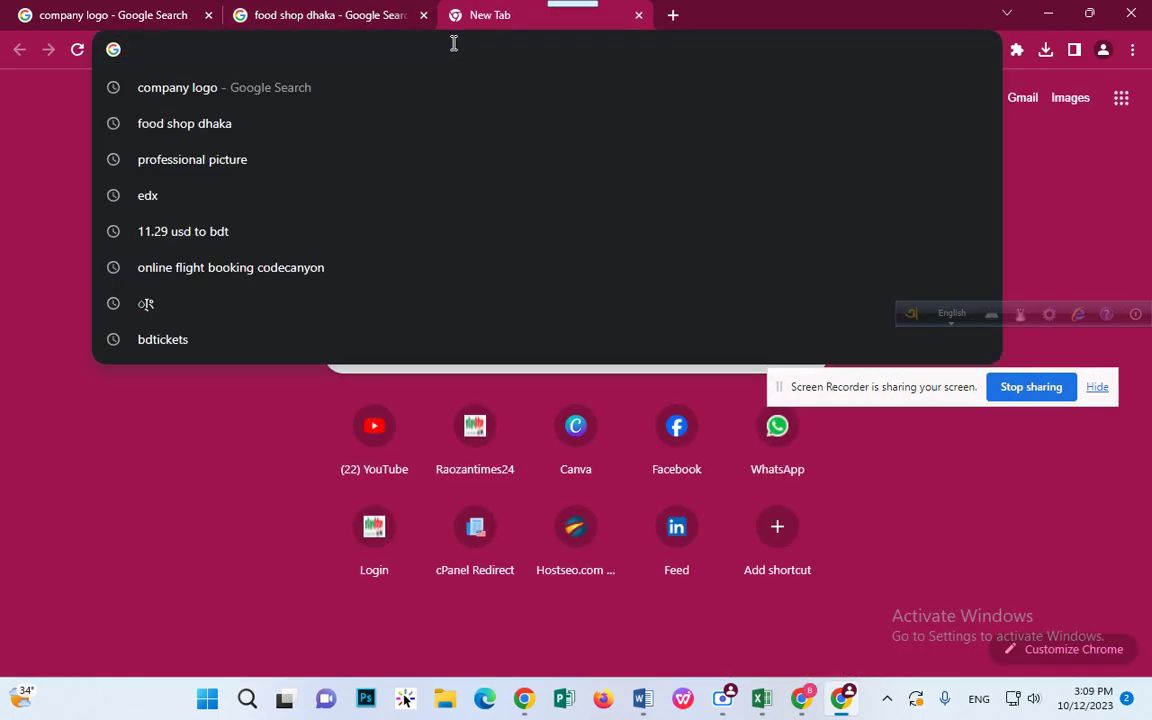
pyautogui.write('what')
pyautogui.press('Return')
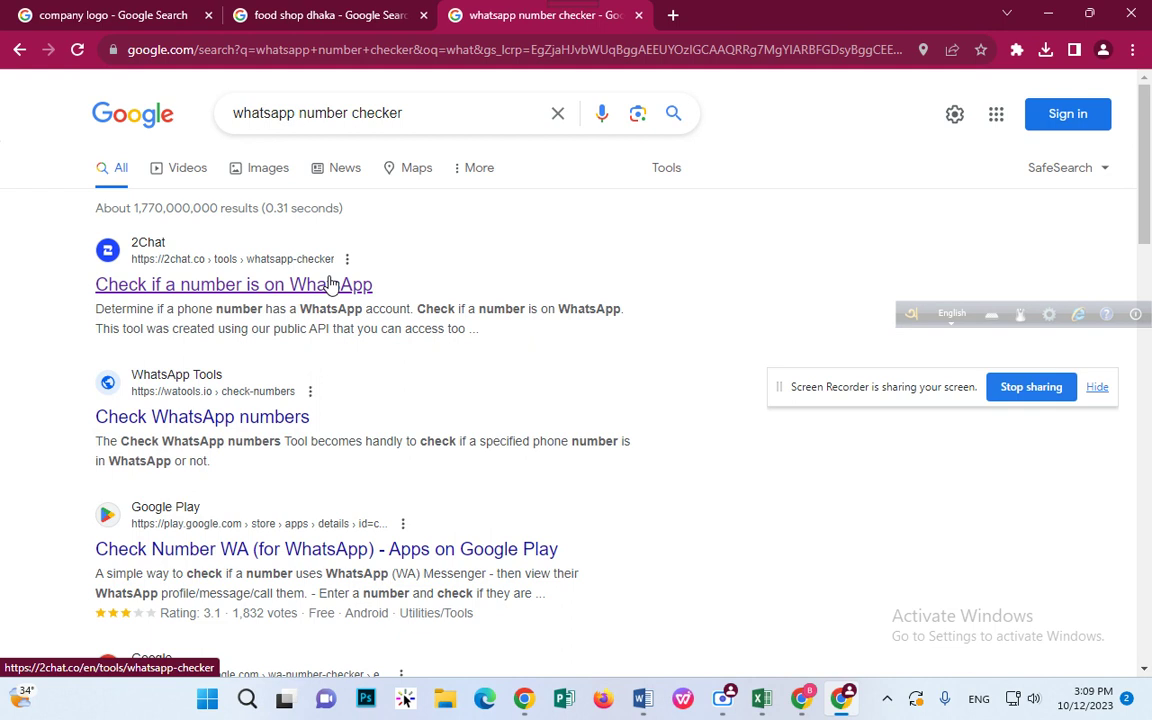
# Step: Enter Food Orbit's +88 phone number in 2Chat's checker and run the WhatsApp check
pyautogui.click(331, 284)
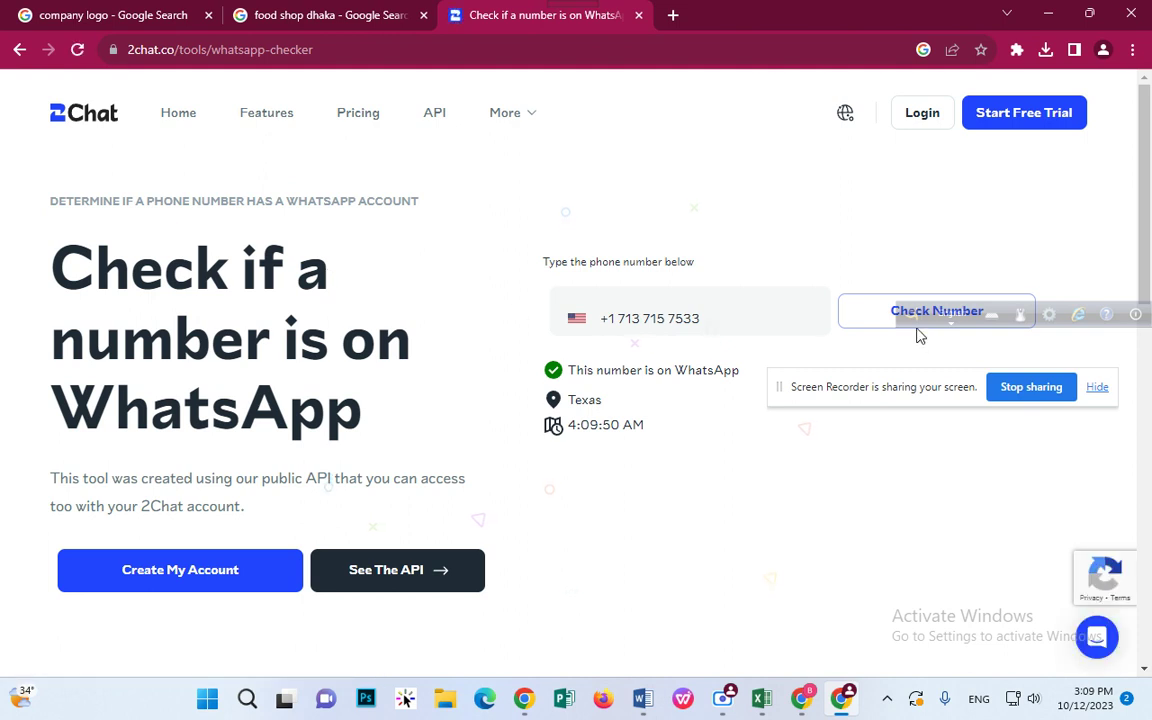
pyautogui.click(761, 324)
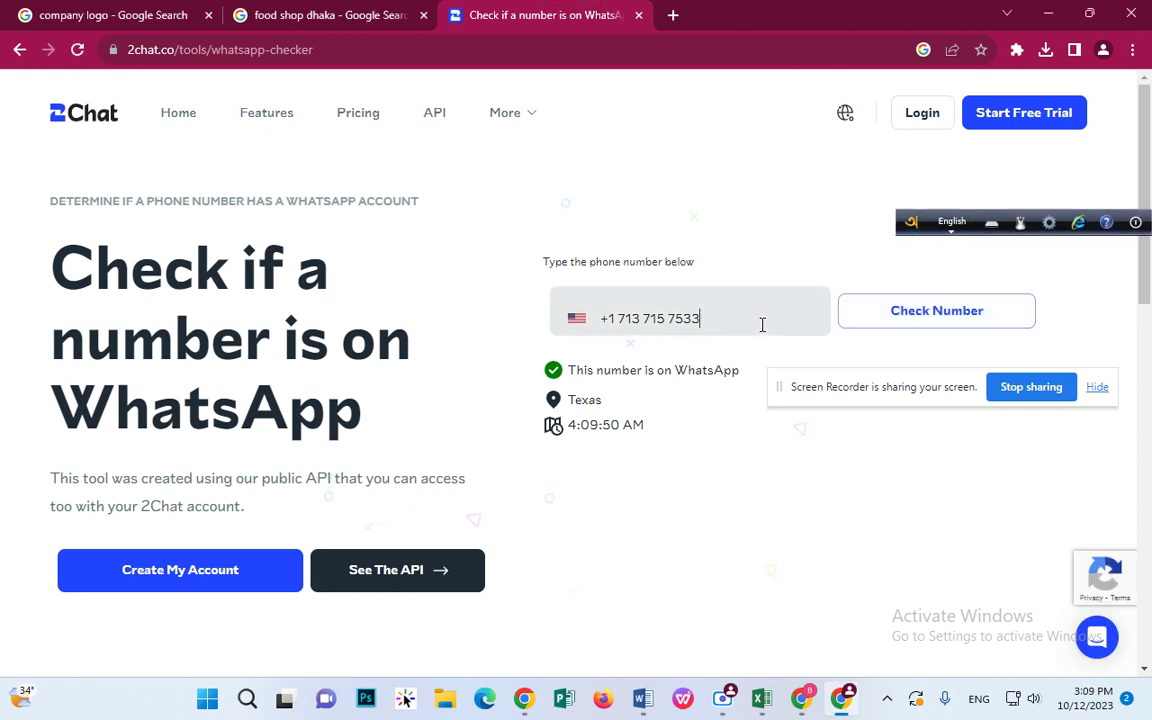
pyautogui.moveTo(761, 324); pyautogui.dragTo(514, 319)
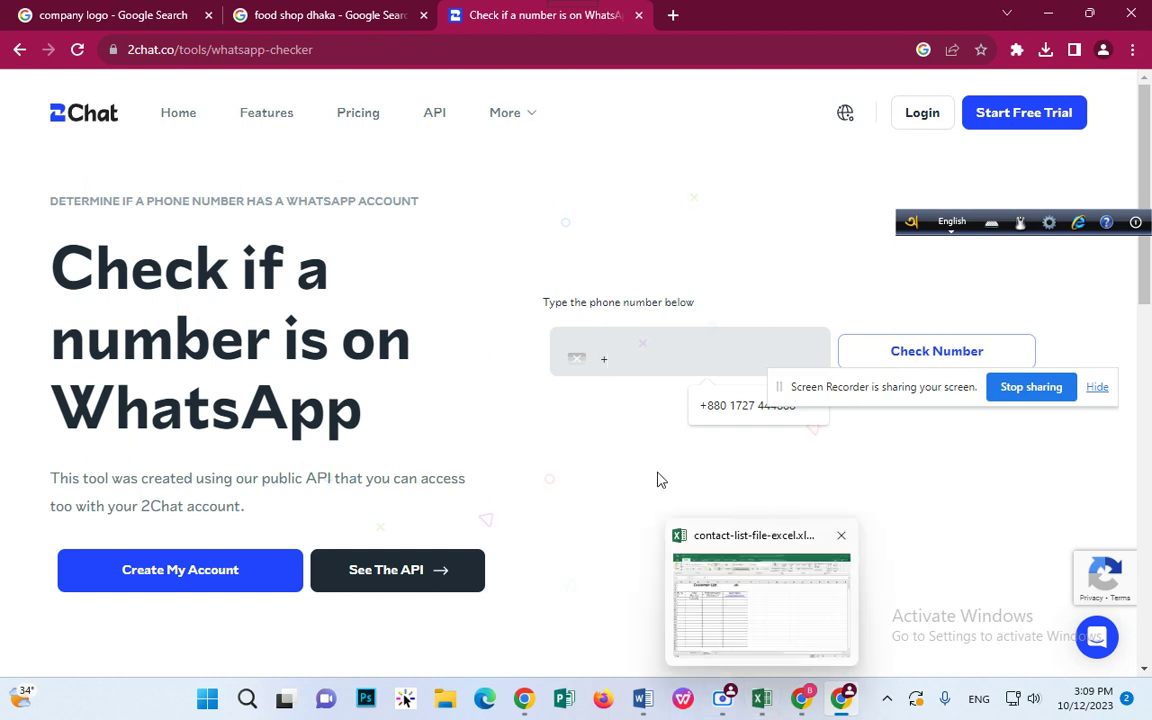
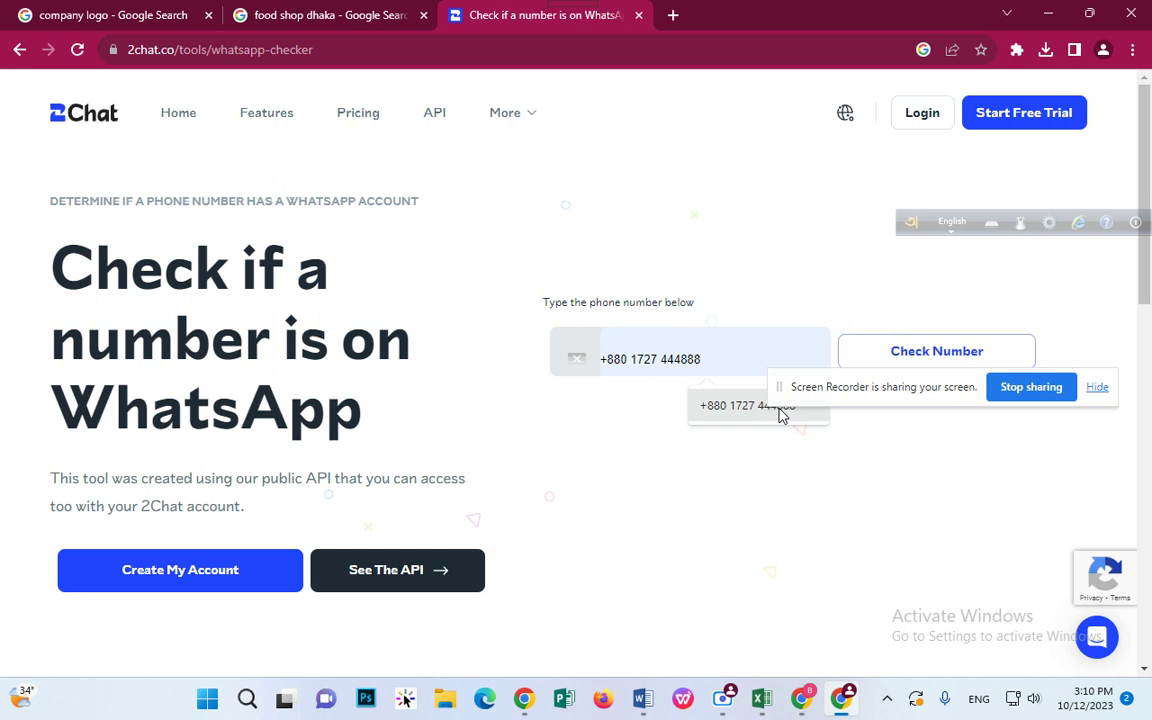
pyautogui.click(777, 412)
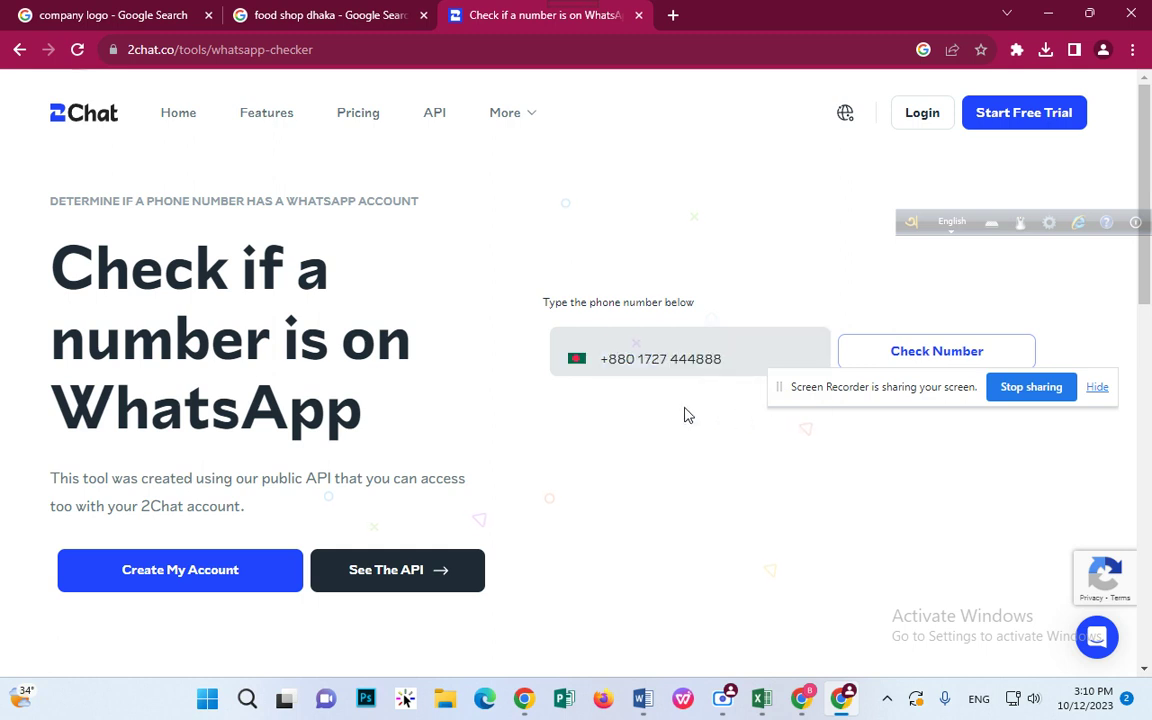
pyautogui.click(910, 355)
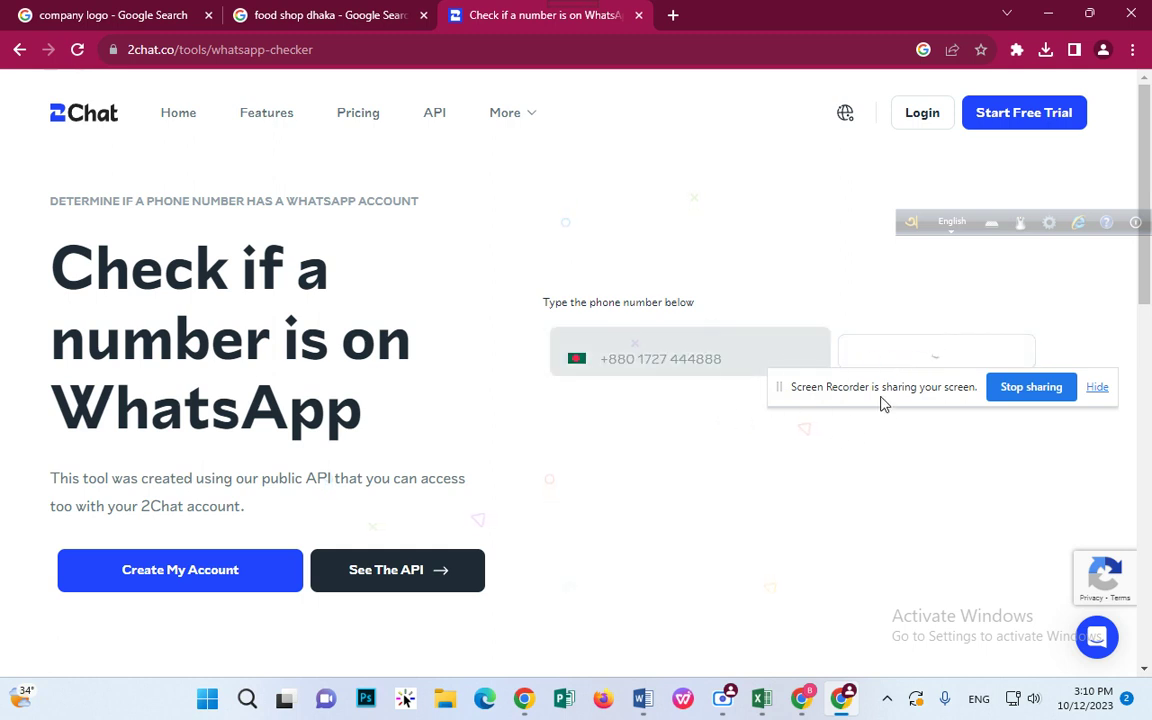
pyautogui.moveTo(883, 398); pyautogui.dragTo(832, 210)
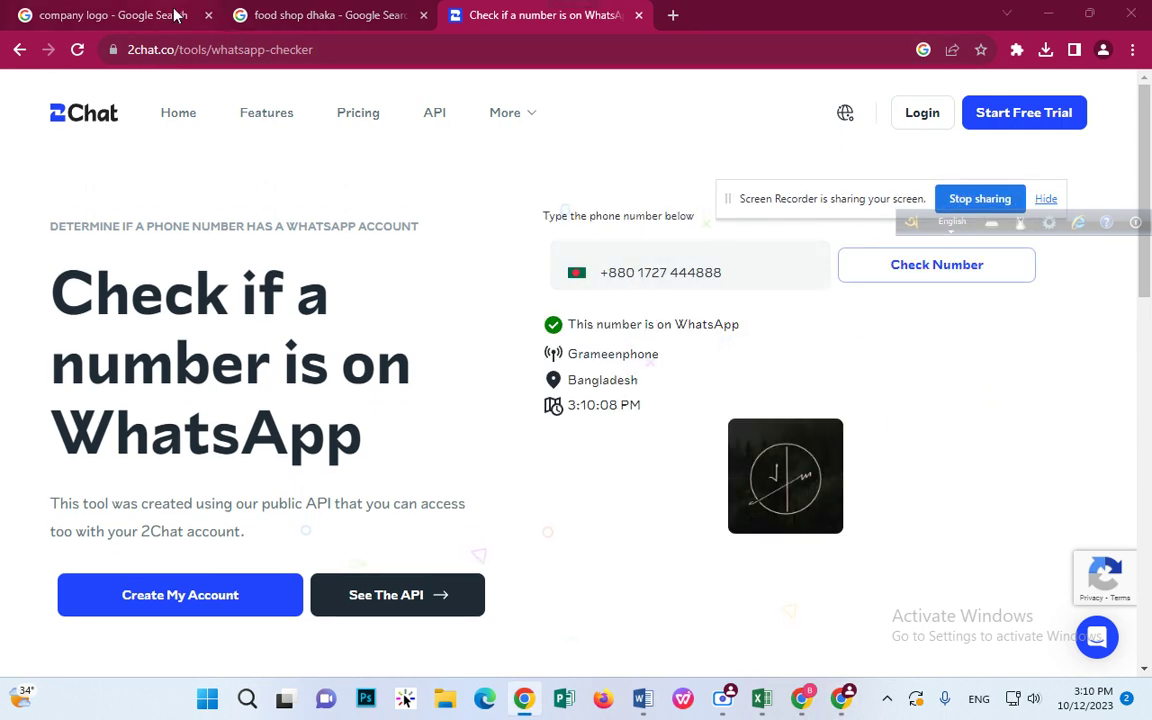
# Step: Paste Food Orbit's checked number into cell D8, removing the stray leading character
pyautogui.click(762, 698)
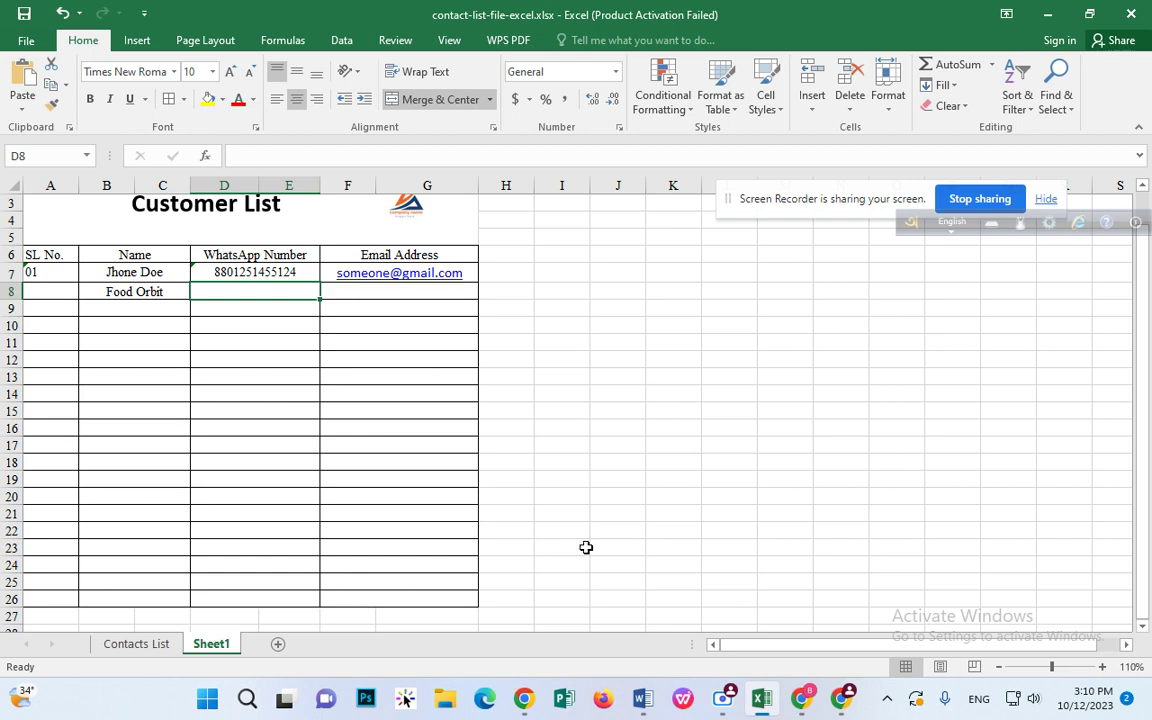
pyautogui.doubleClick(288, 296)
pyautogui.hotkey('ctrl', 'v')
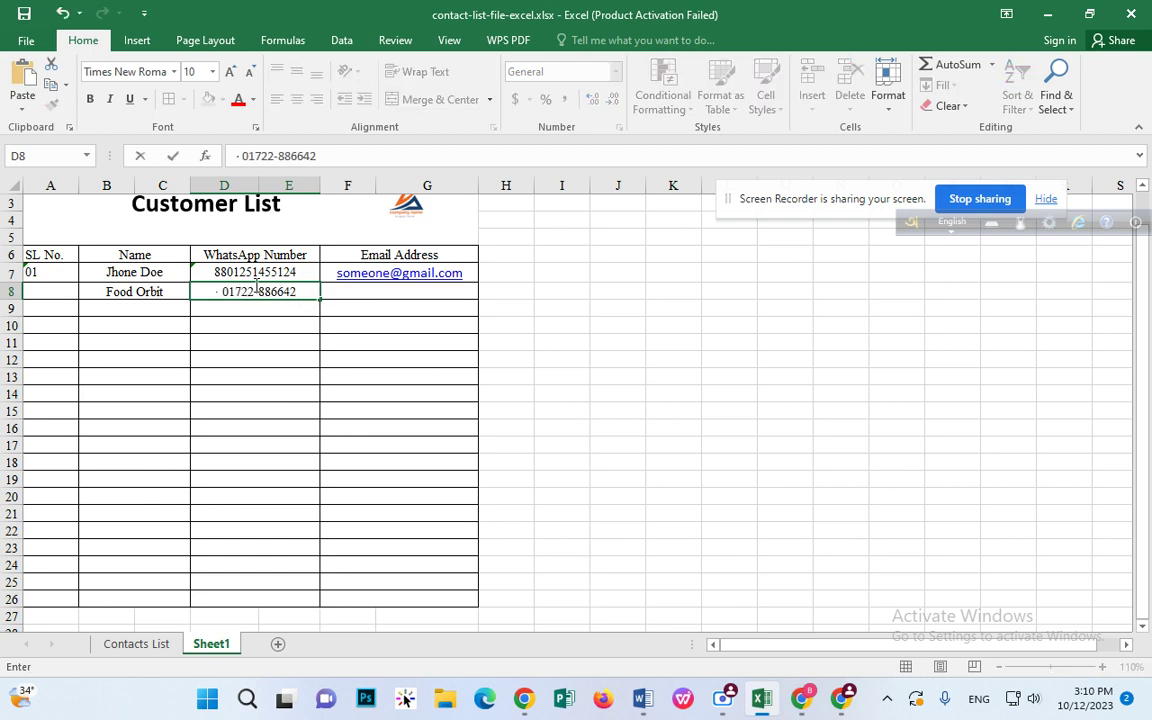
pyautogui.click(222, 291)
pyautogui.press('BackSpace')
pyautogui.press('BackSpace')
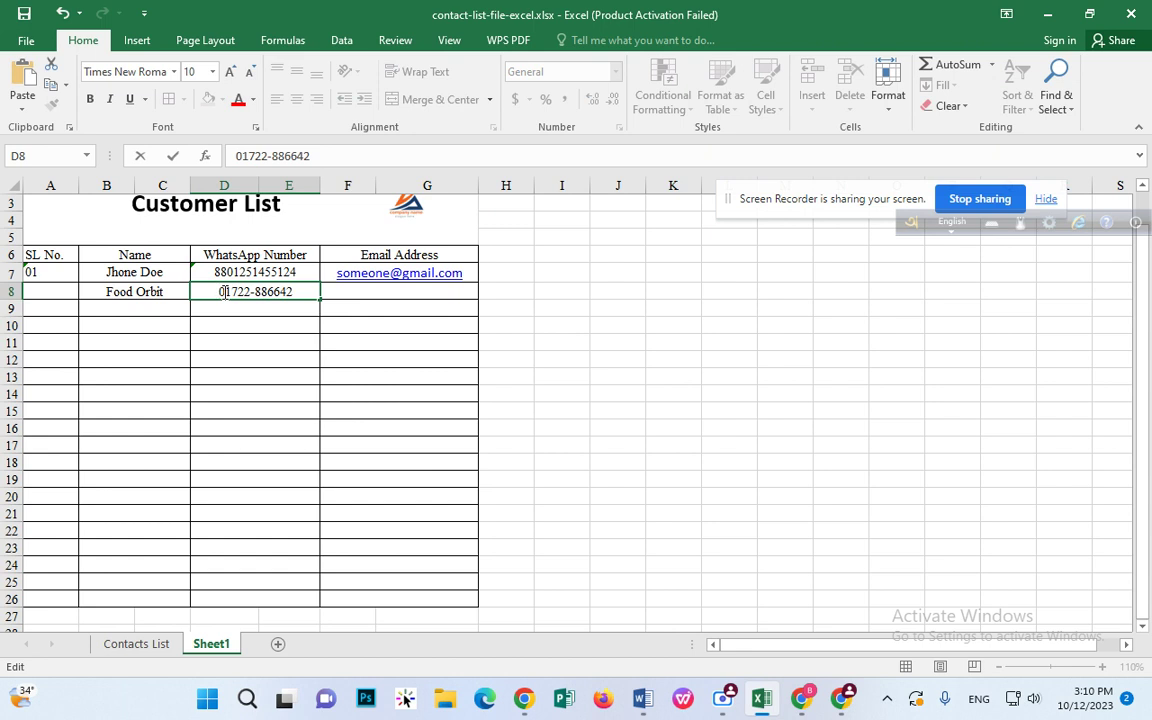
pyautogui.click(355, 301)
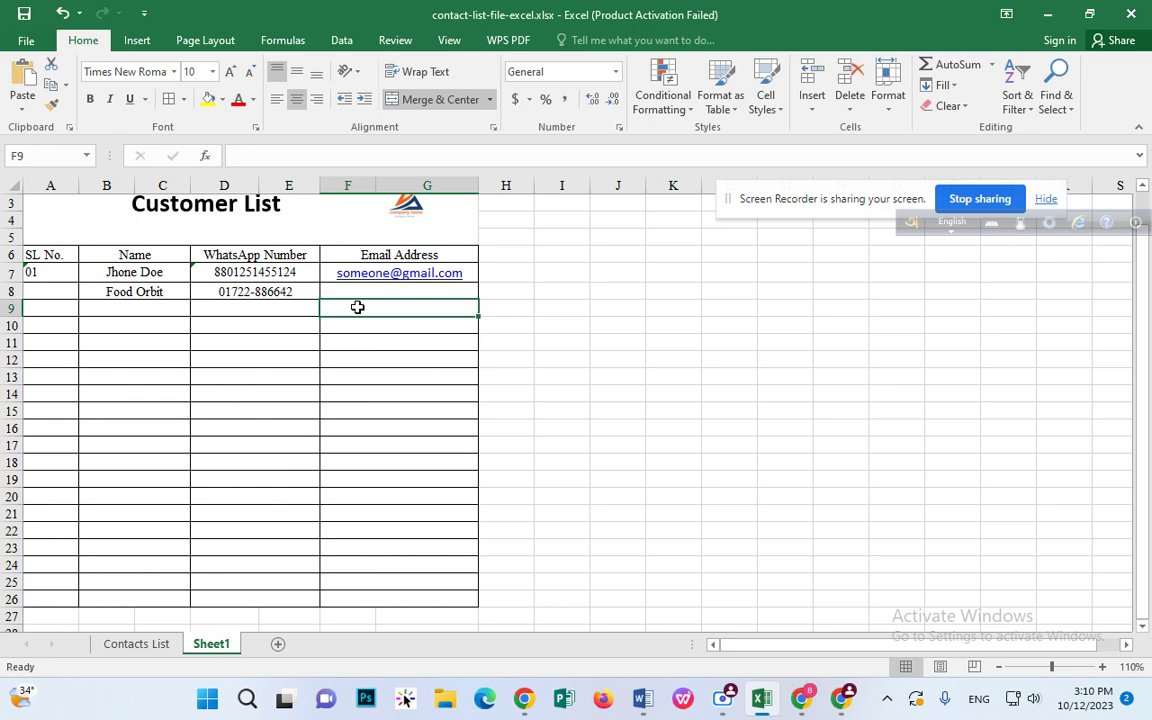
# Step: Replace the title text 'Customer List' with 'Contact List'
pyautogui.scroll(1, 357, 307)
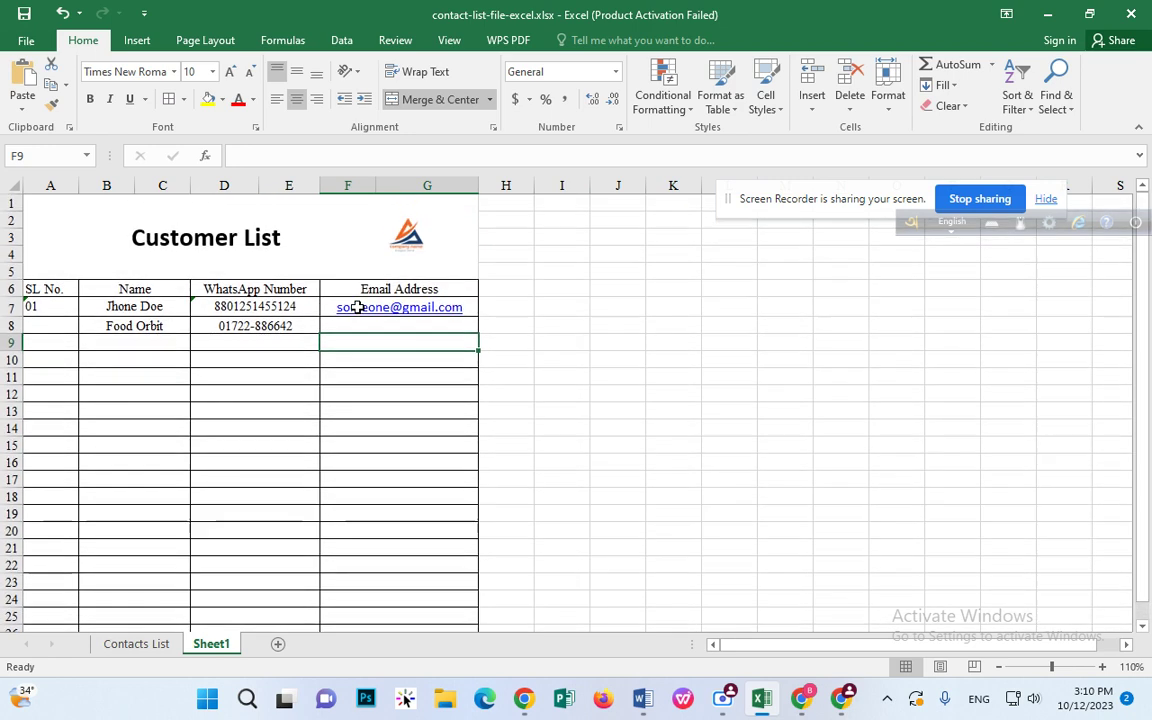
pyautogui.doubleClick(272, 239)
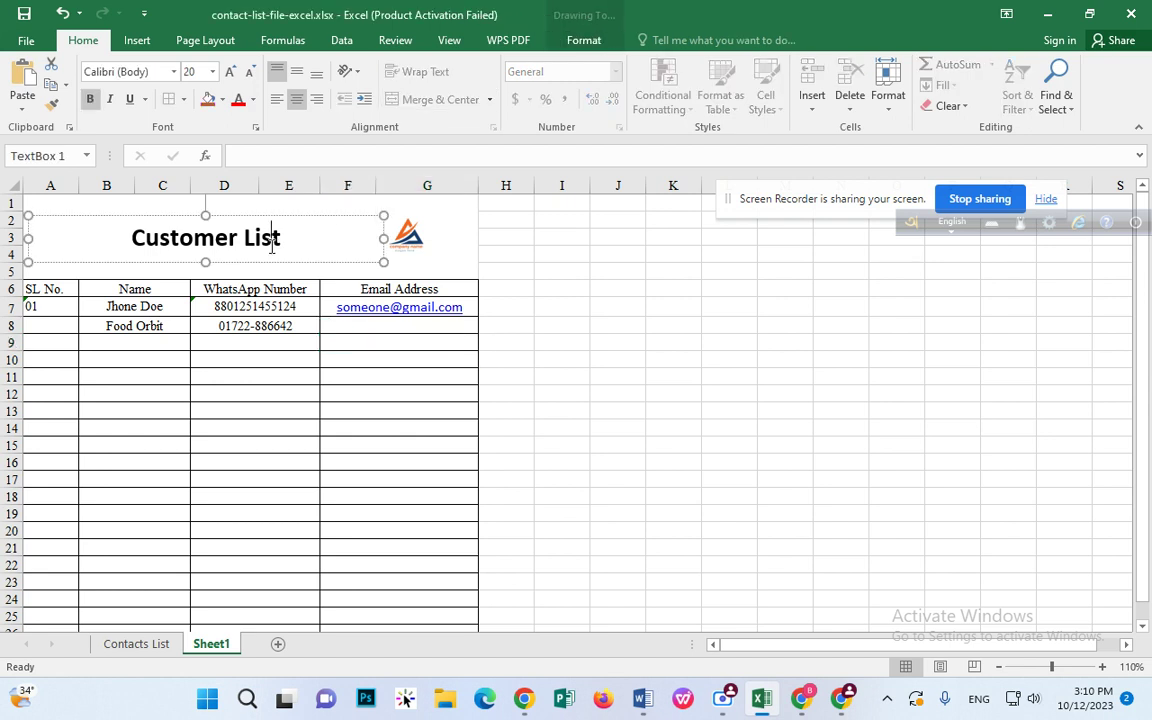
pyautogui.moveTo(287, 241); pyautogui.dragTo(134, 269)
pyautogui.press('BackSpace')
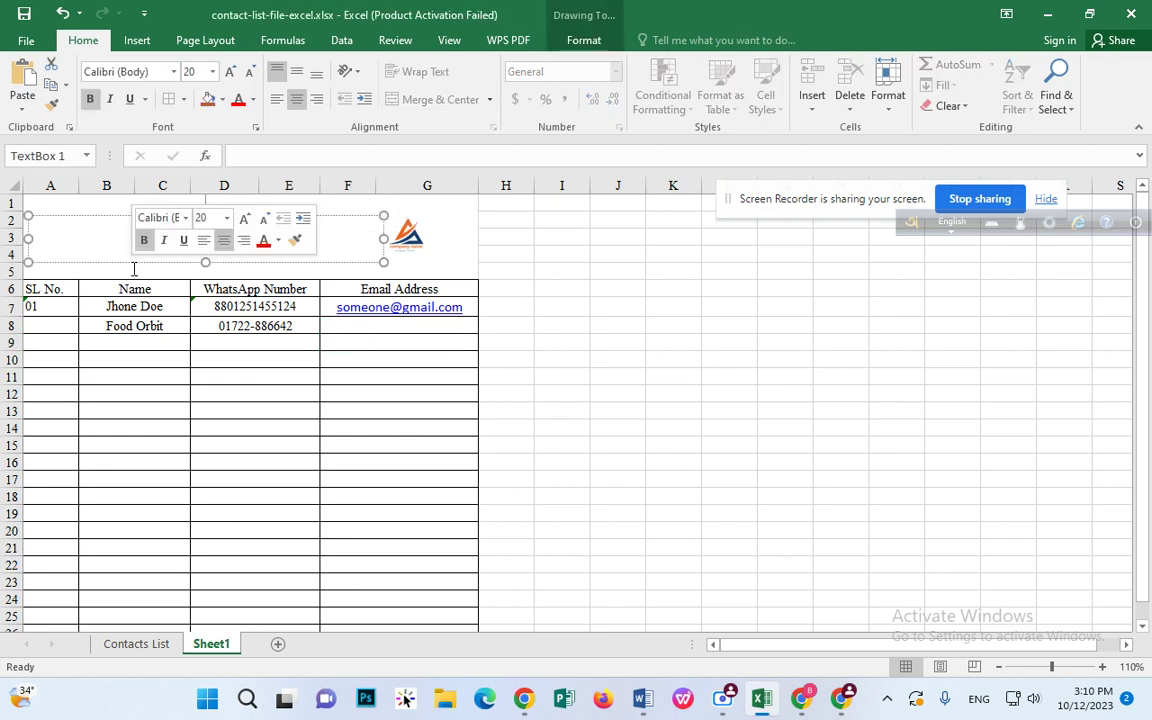
pyautogui.write('Contact List')
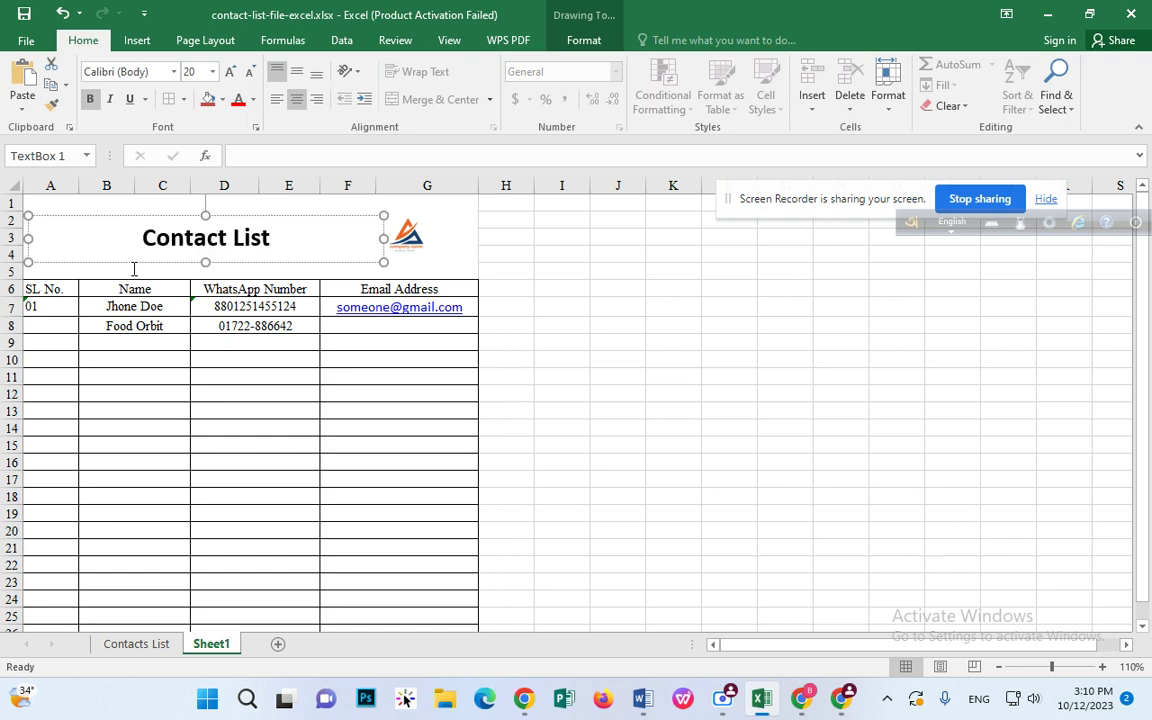
# Step: Retype the whole title as 'Visitor List'
pyautogui.click(329, 327)
pyautogui.doubleClick(247, 257)
pyautogui.hotkey('ctrl', 'a')
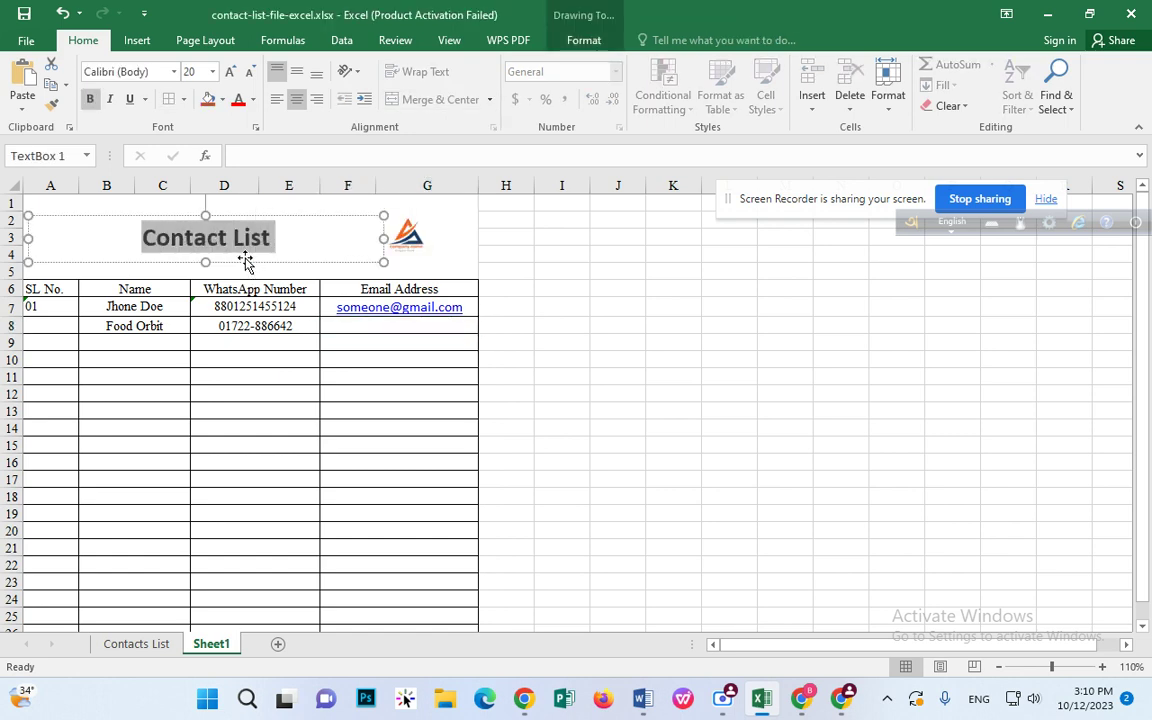
pyautogui.write('Visit')
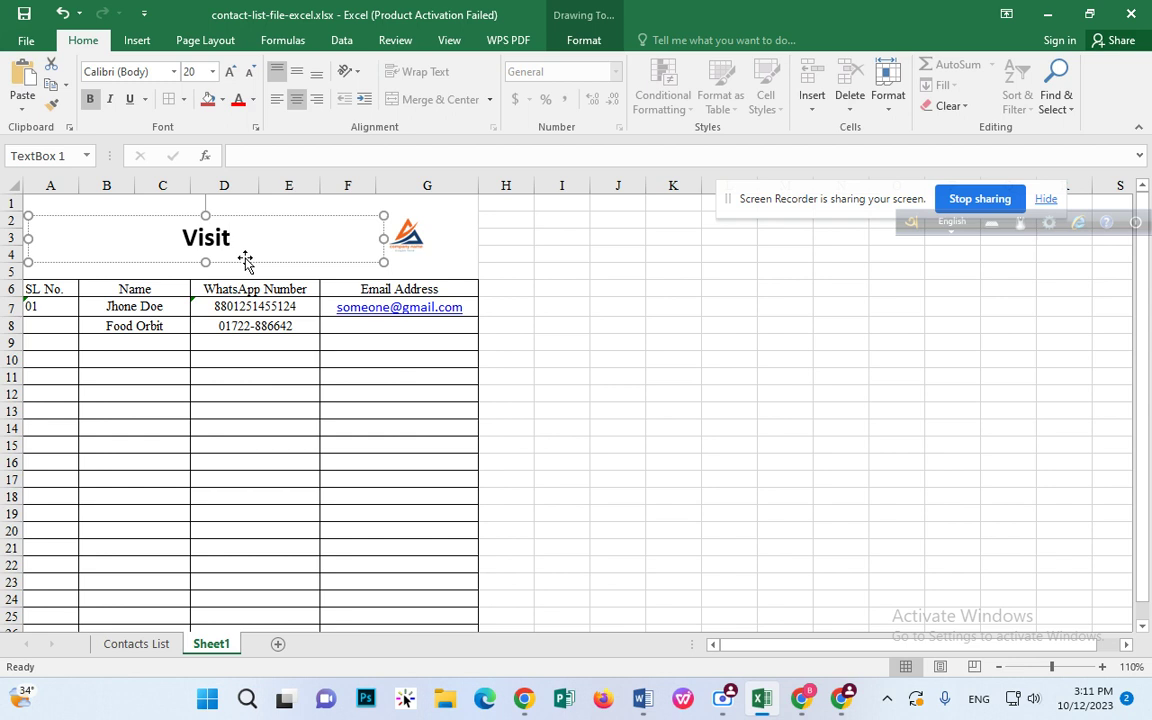
pyautogui.write('or List')
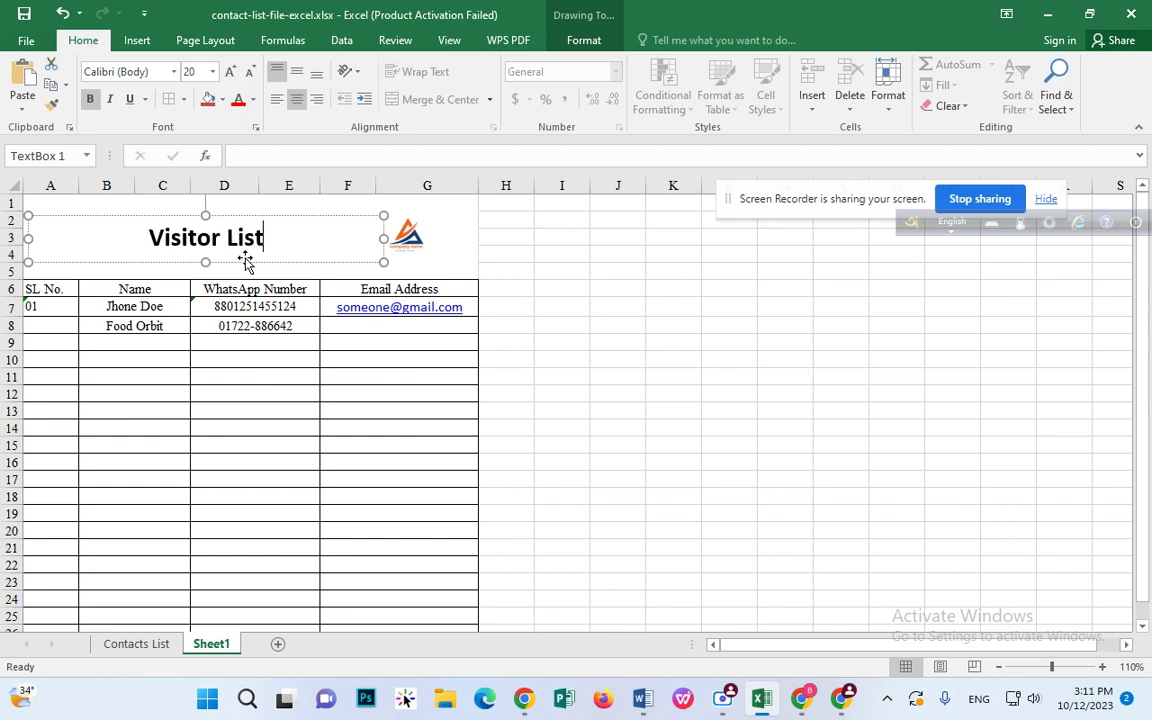
pyautogui.click(343, 290)
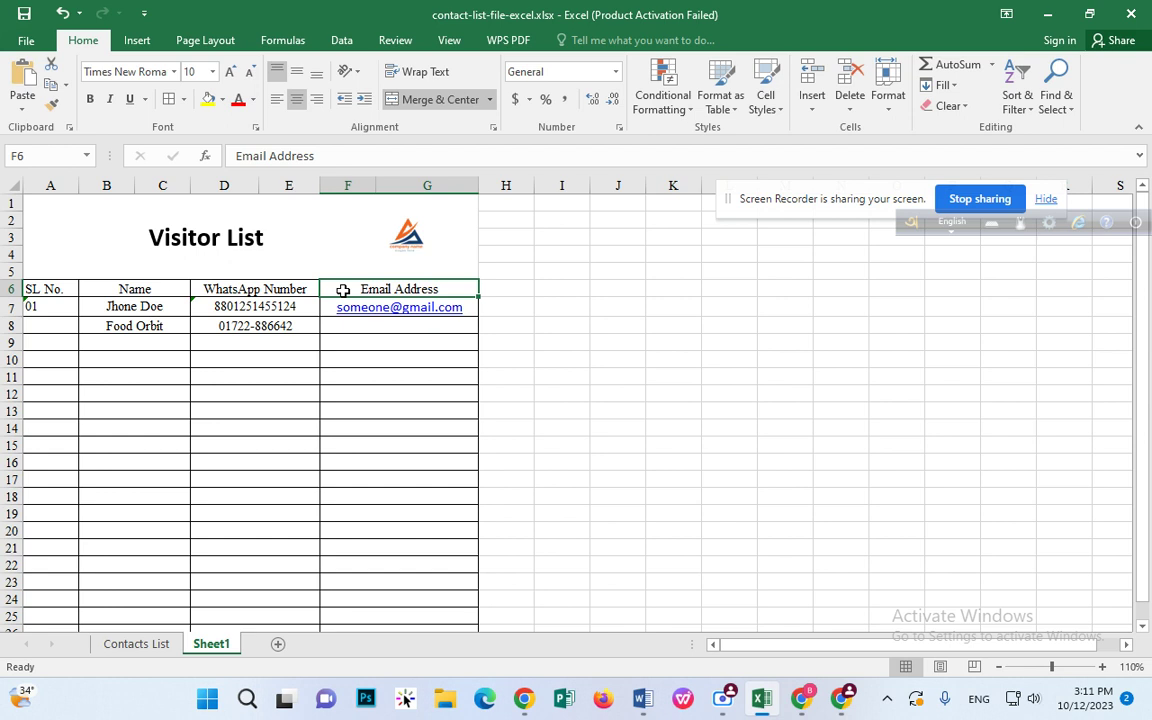
pyautogui.click(133, 290)
pyautogui.click(215, 289)
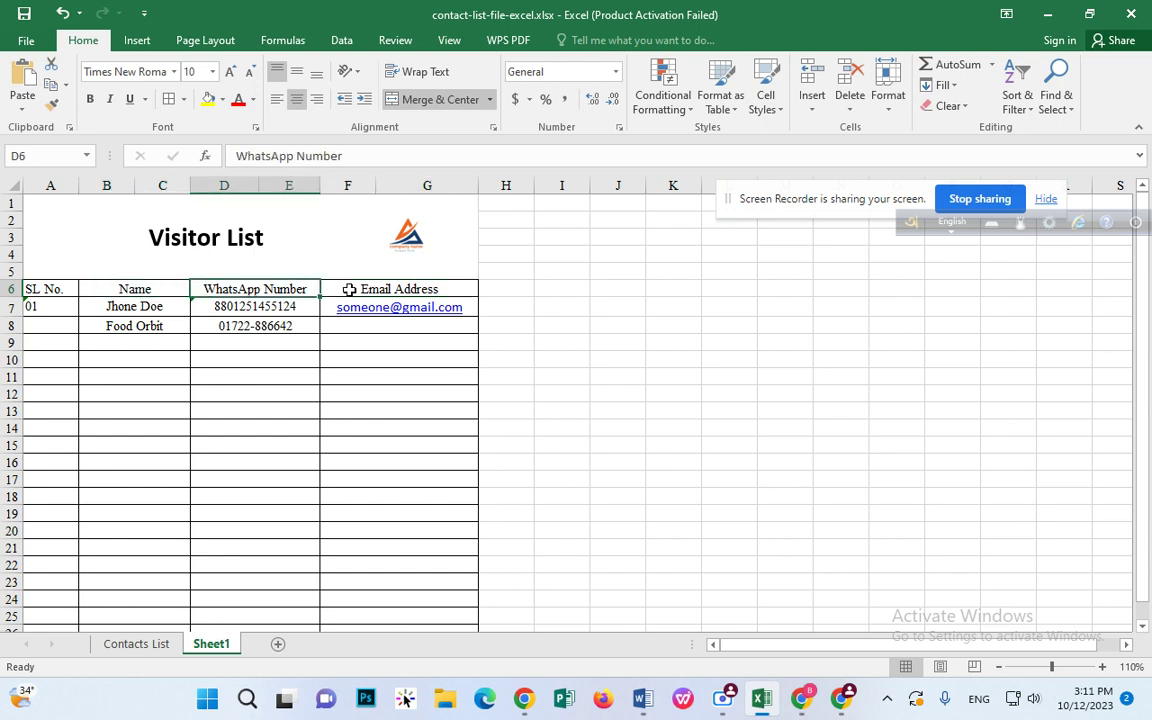
pyautogui.click(352, 290)
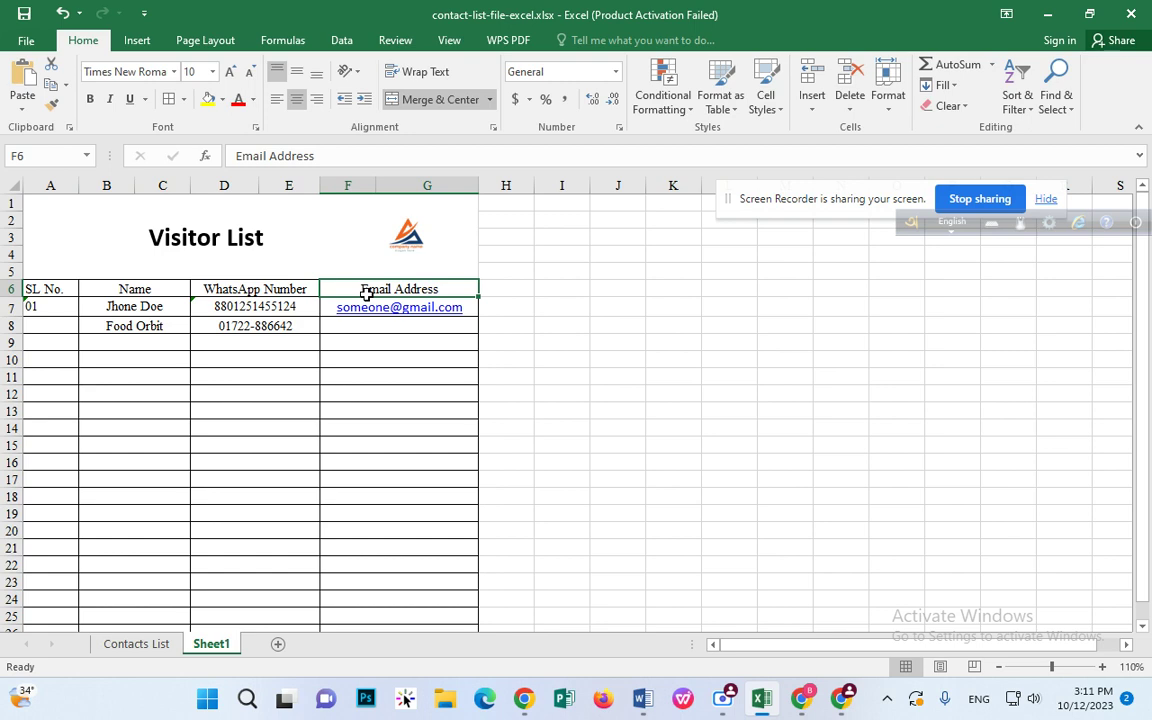
pyautogui.scroll(-3, 398, 411)
pyautogui.scroll(3, 398, 411)
pyautogui.click(266, 304)
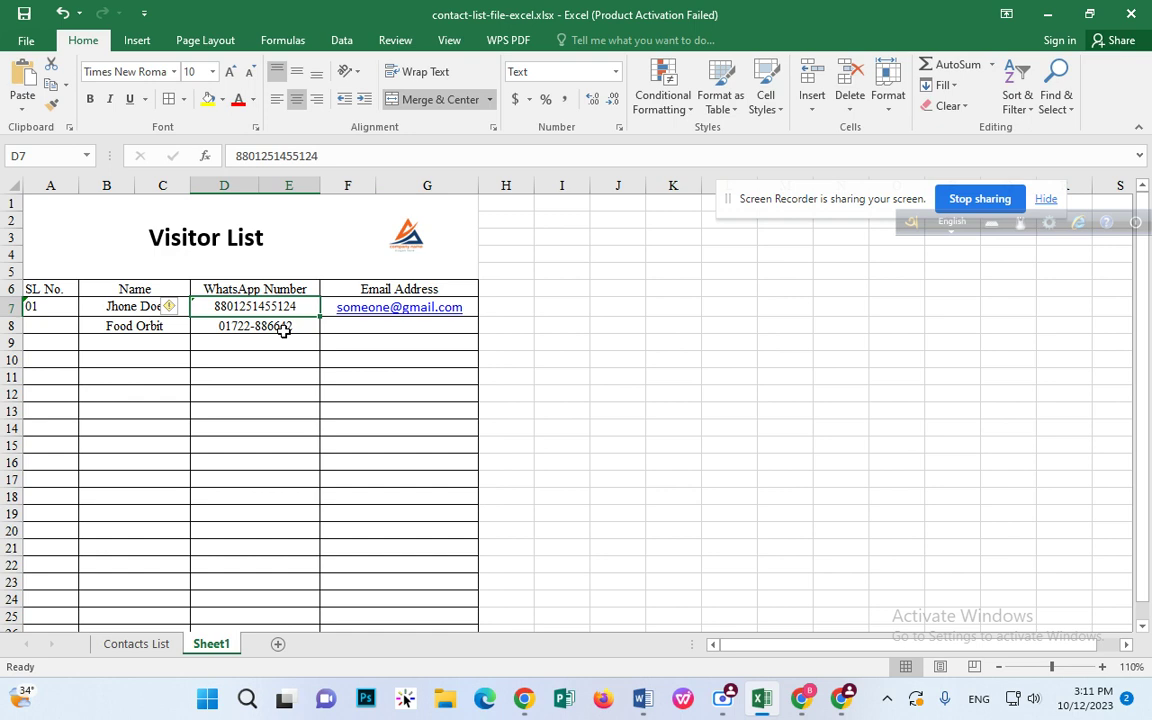
# Step: Replace the 'Visitor List' title with 'Contact List / Customer List'
pyautogui.click(193, 253)
pyautogui.doubleClick(193, 253)
pyautogui.click(140, 246)
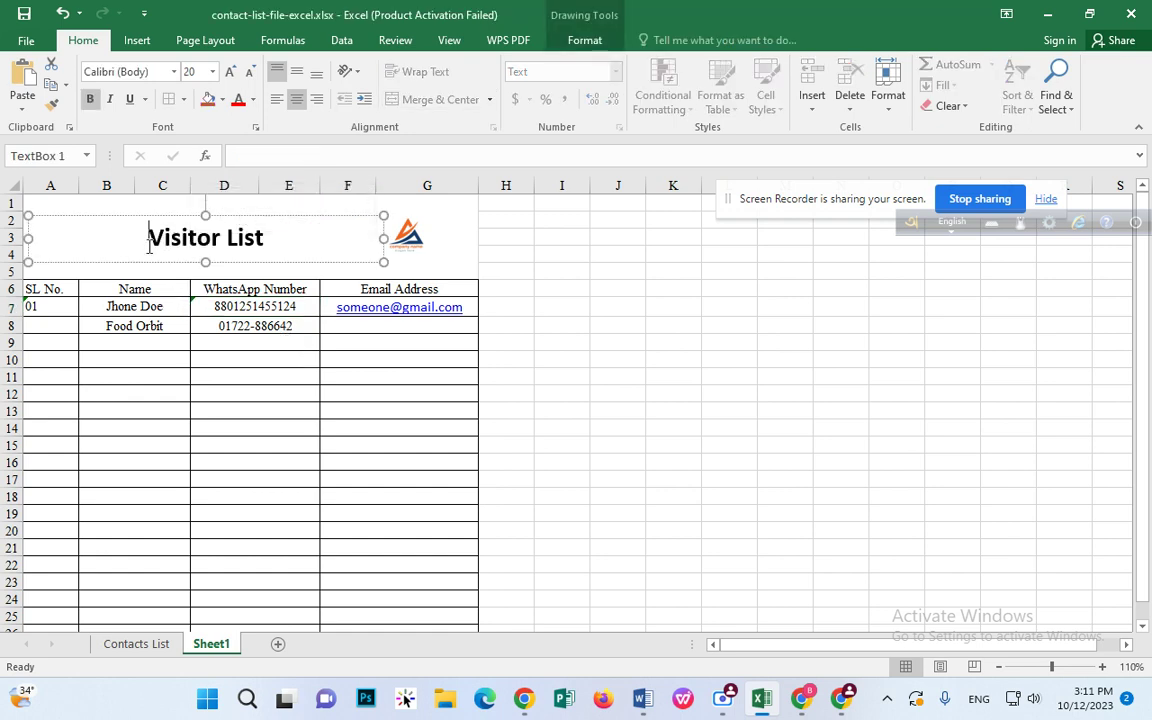
pyautogui.moveTo(149, 245); pyautogui.dragTo(303, 250)
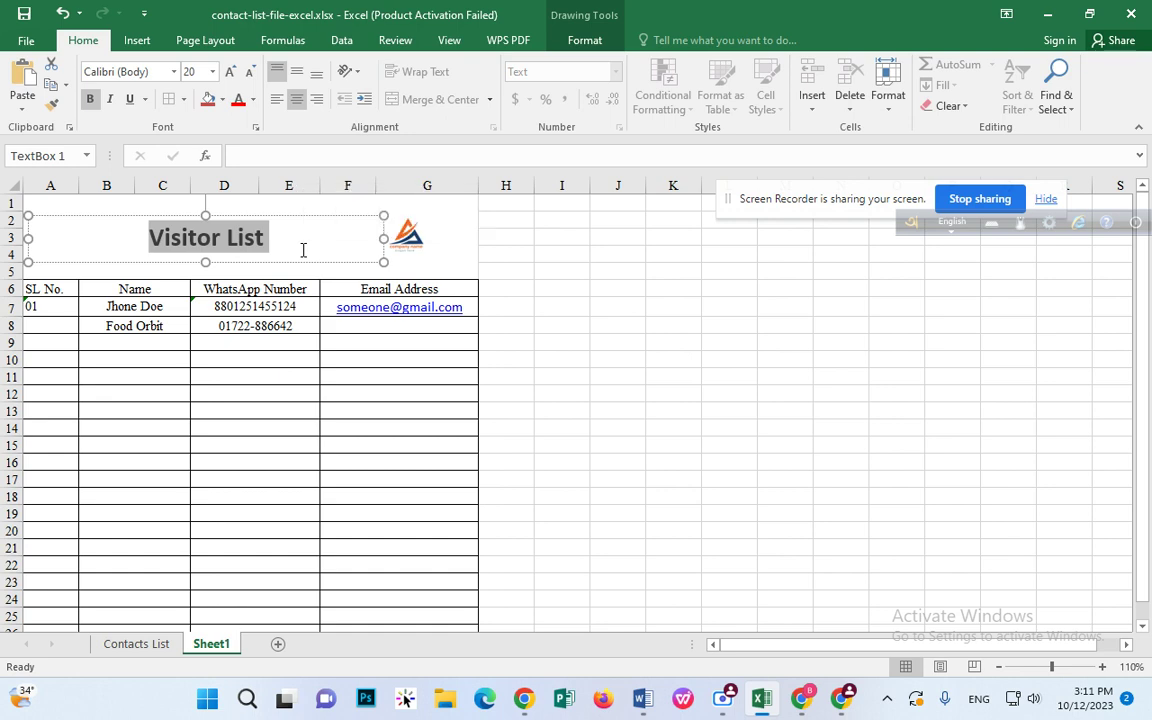
pyautogui.write('Contact')
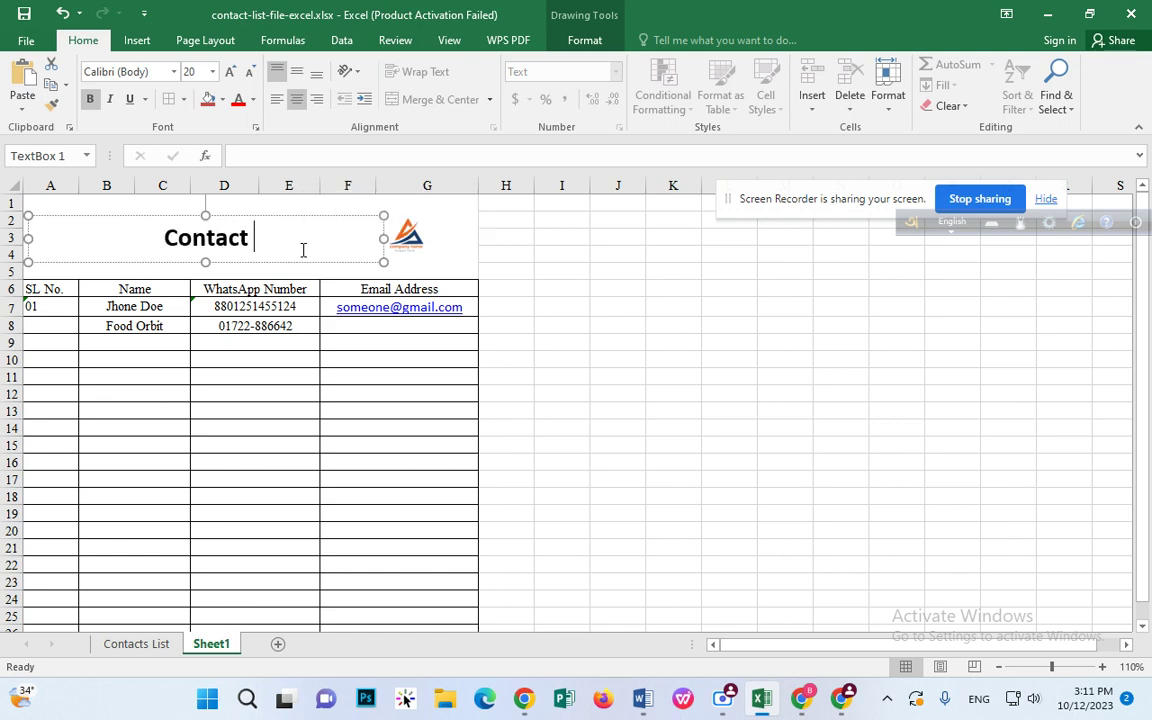
pyautogui.write(' List')
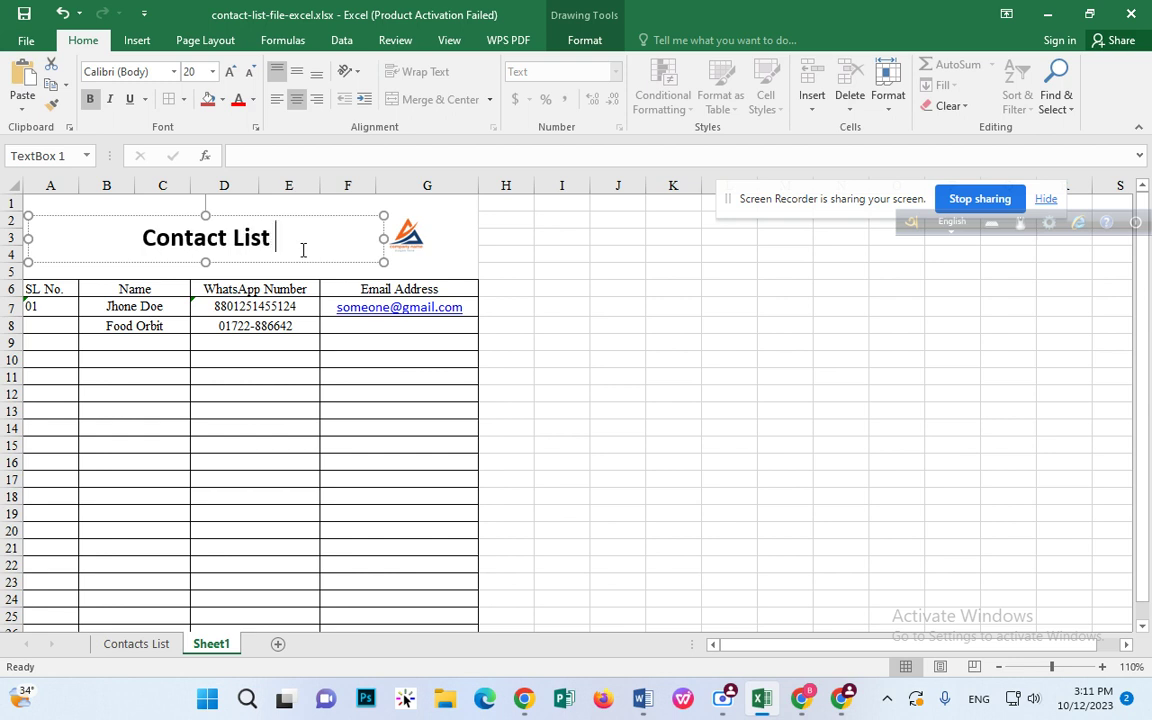
pyautogui.write(' / Custom')
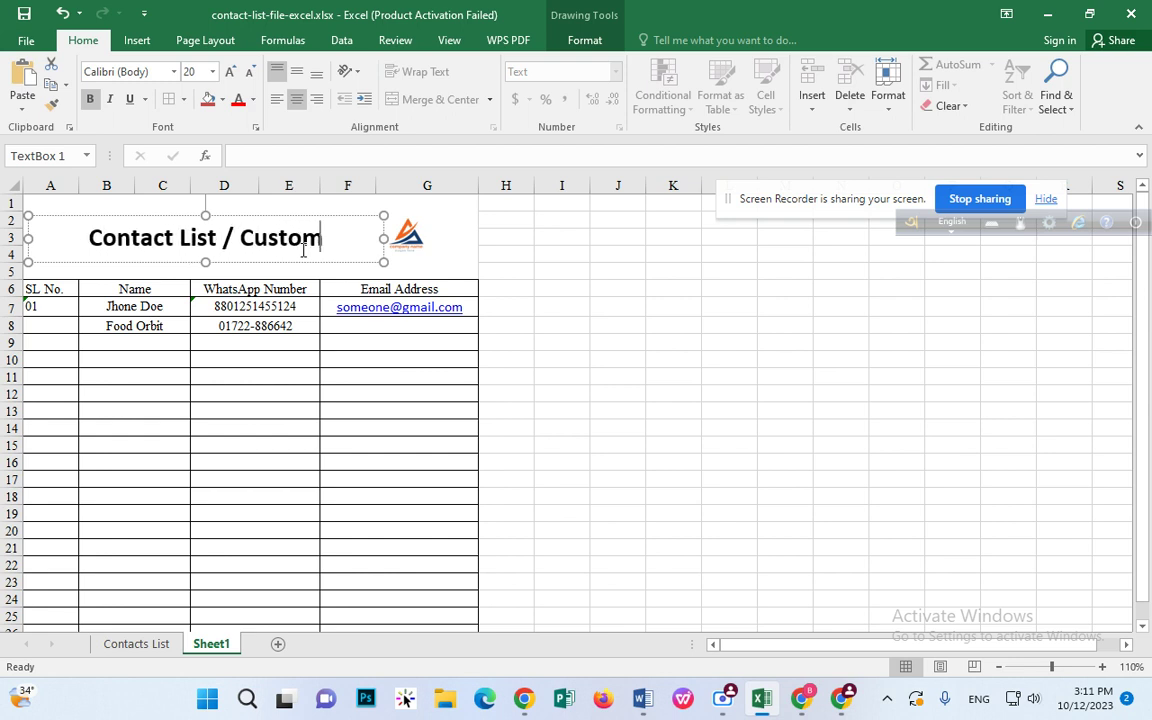
pyautogui.write('er List')
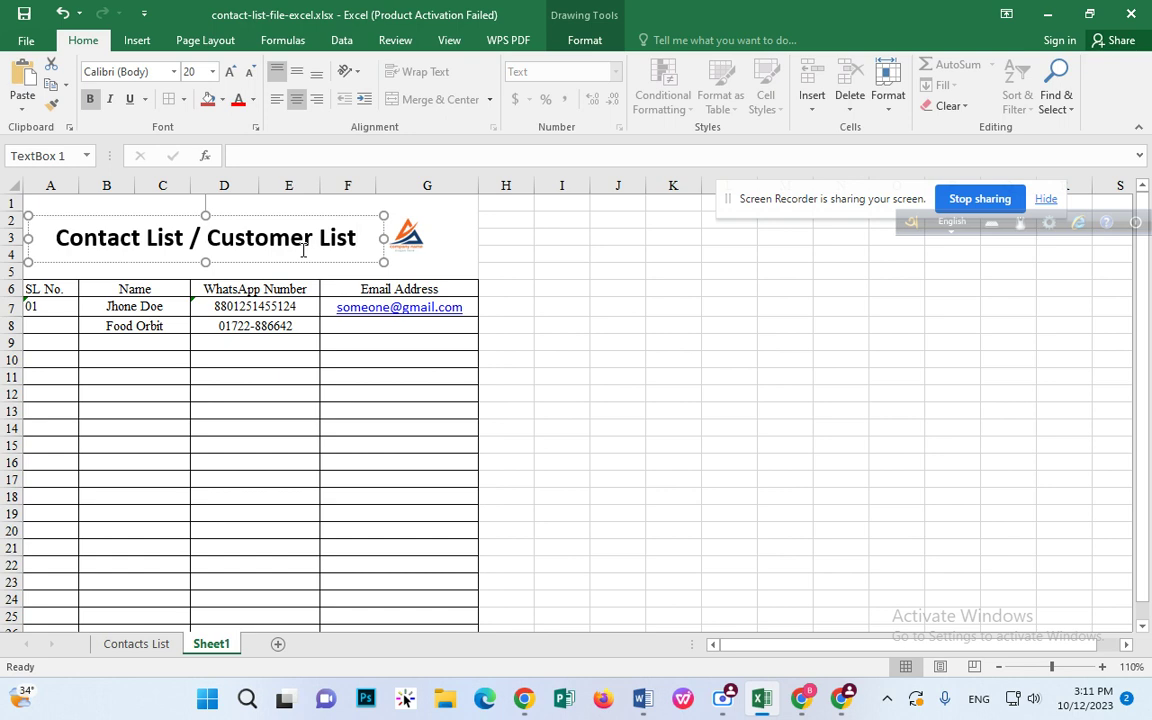
pyautogui.click(508, 272)
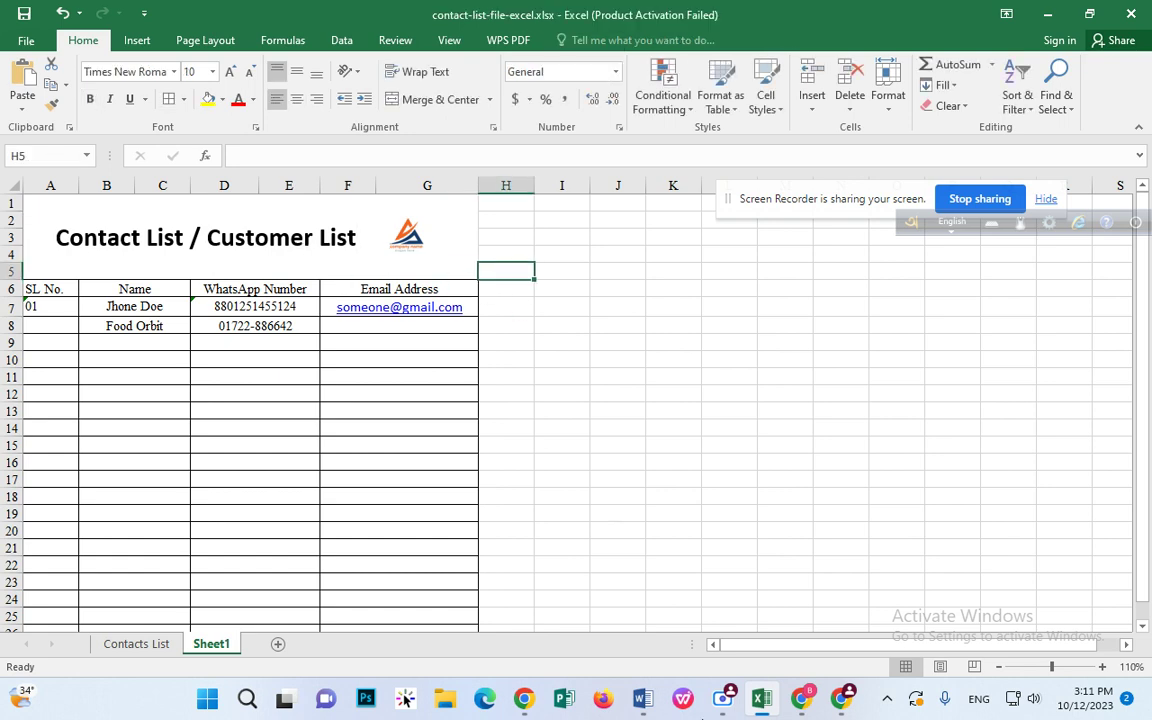
pyautogui.moveTo(848, 198); pyautogui.dragTo(798, 601)
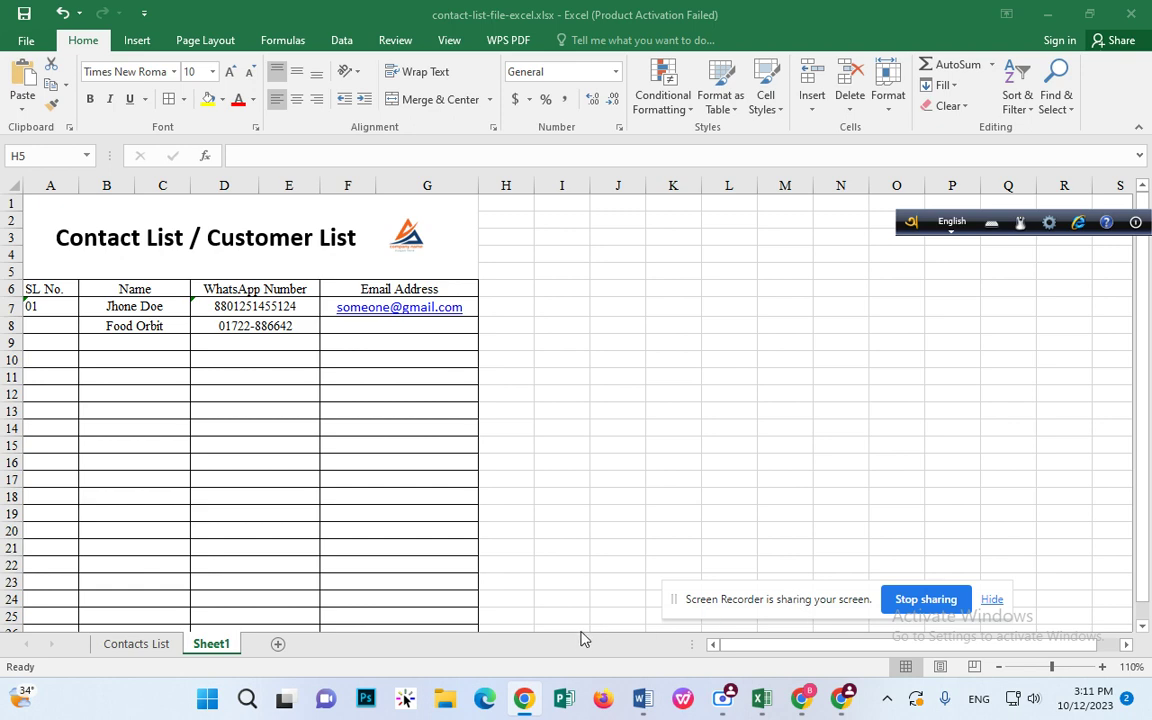